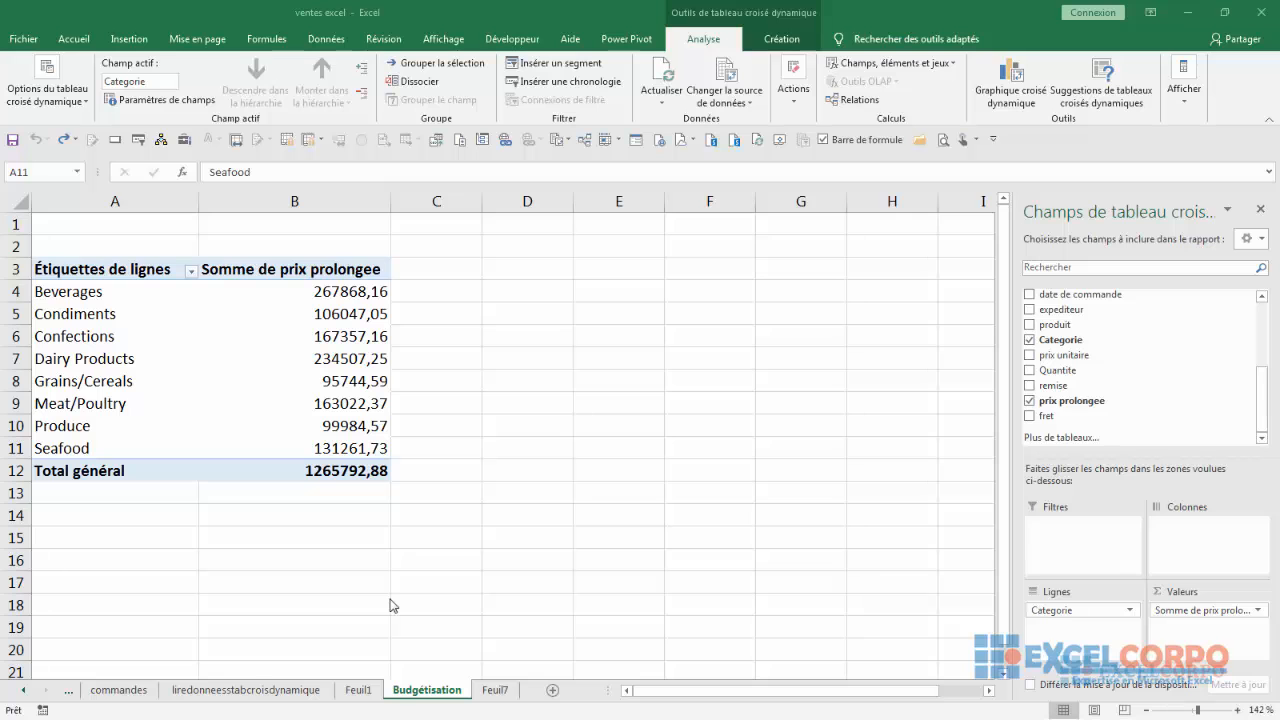
Examine the source sales table on the Feuil7 sheet and return to the Budgétisation pivot table.
{"action": "left_click", "coordinate": [487, 692]}
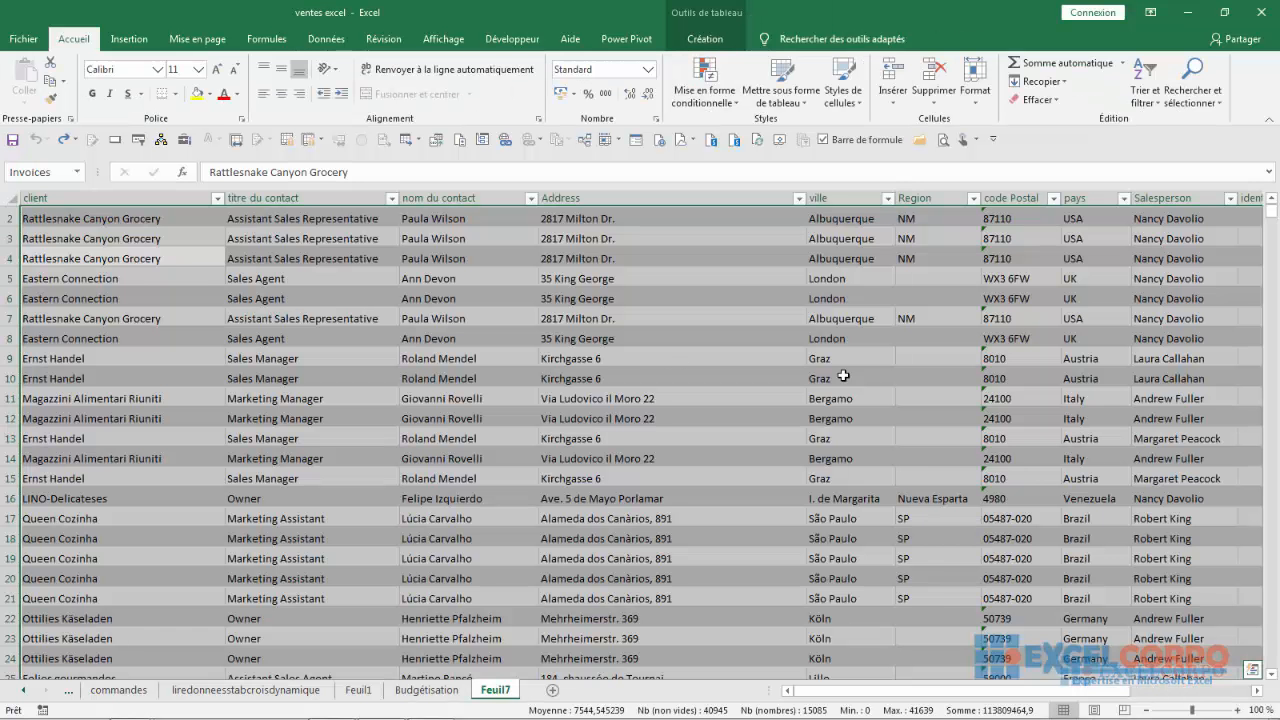
{"action": "mouse_move", "coordinate": [1104, 689]}
{"action": "left_mouse_down"}
{"action": "mouse_move", "coordinate": [1230, 688]}
{"action": "mouse_move", "coordinate": [1108, 695]}
{"action": "left_mouse_up"}
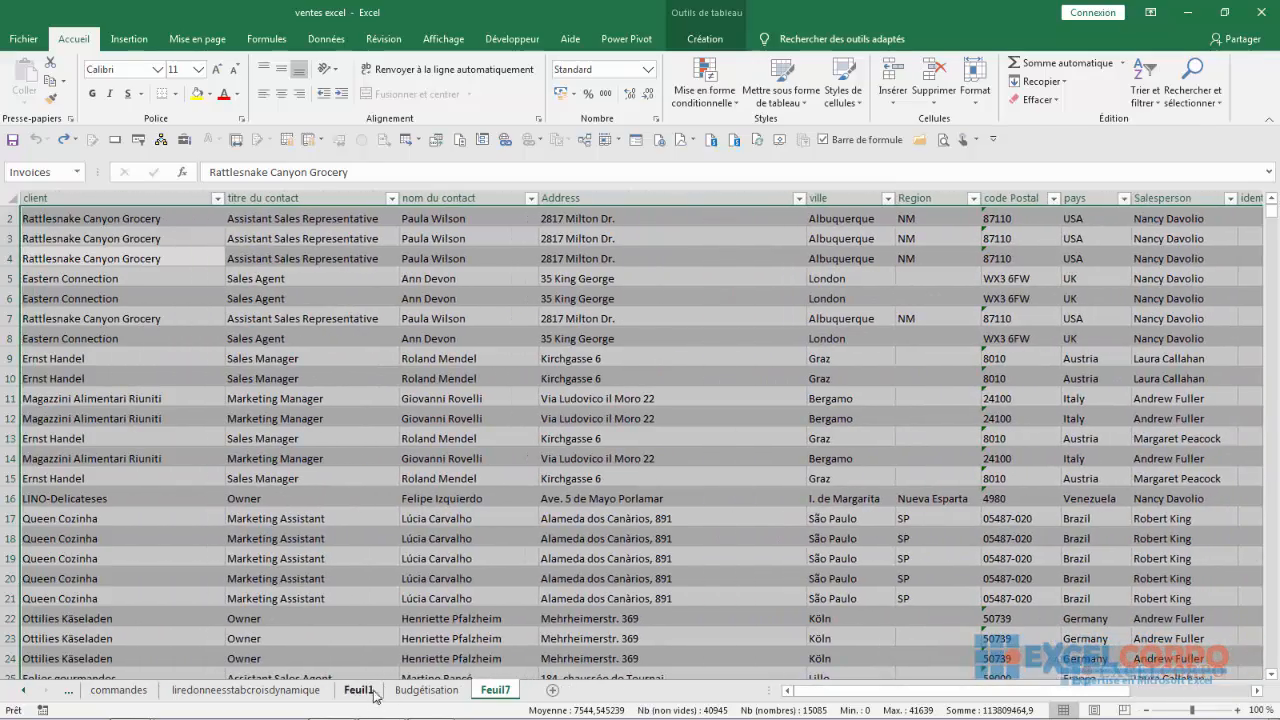
{"action": "left_click", "coordinate": [428, 692]}
{"action": "left_click", "coordinate": [495, 690]}
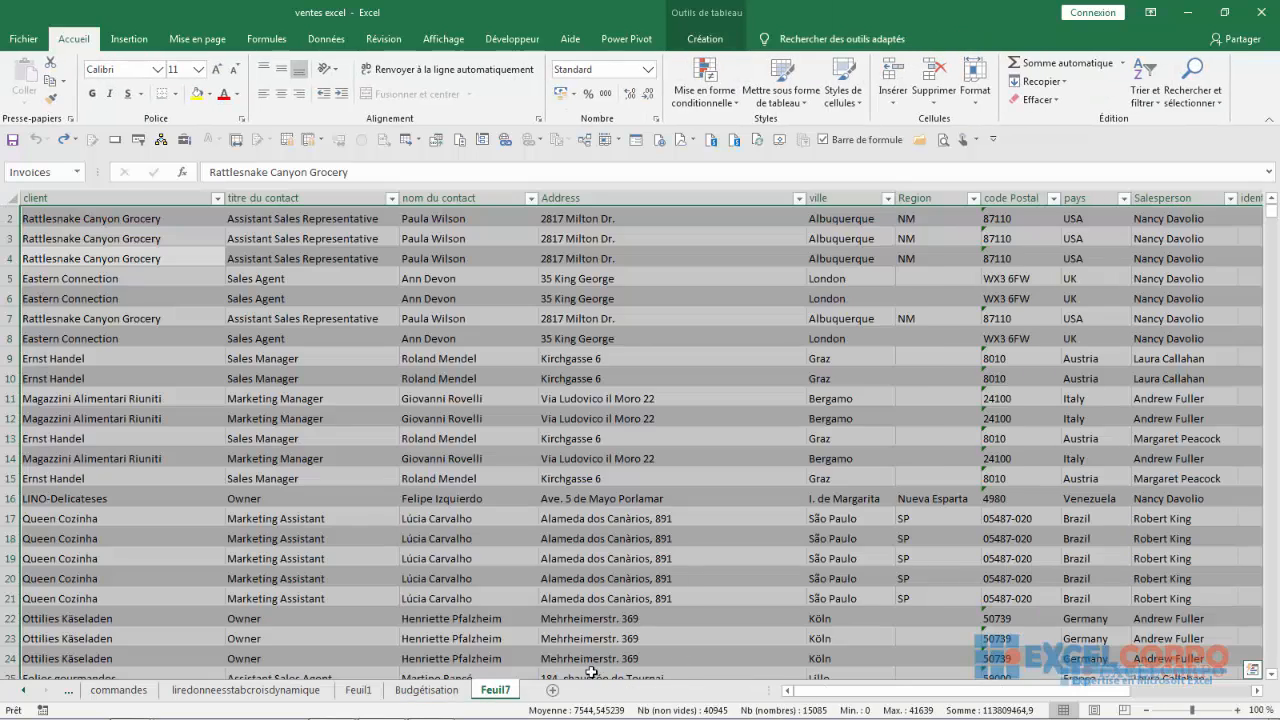
{"action": "left_click", "coordinate": [428, 692]}
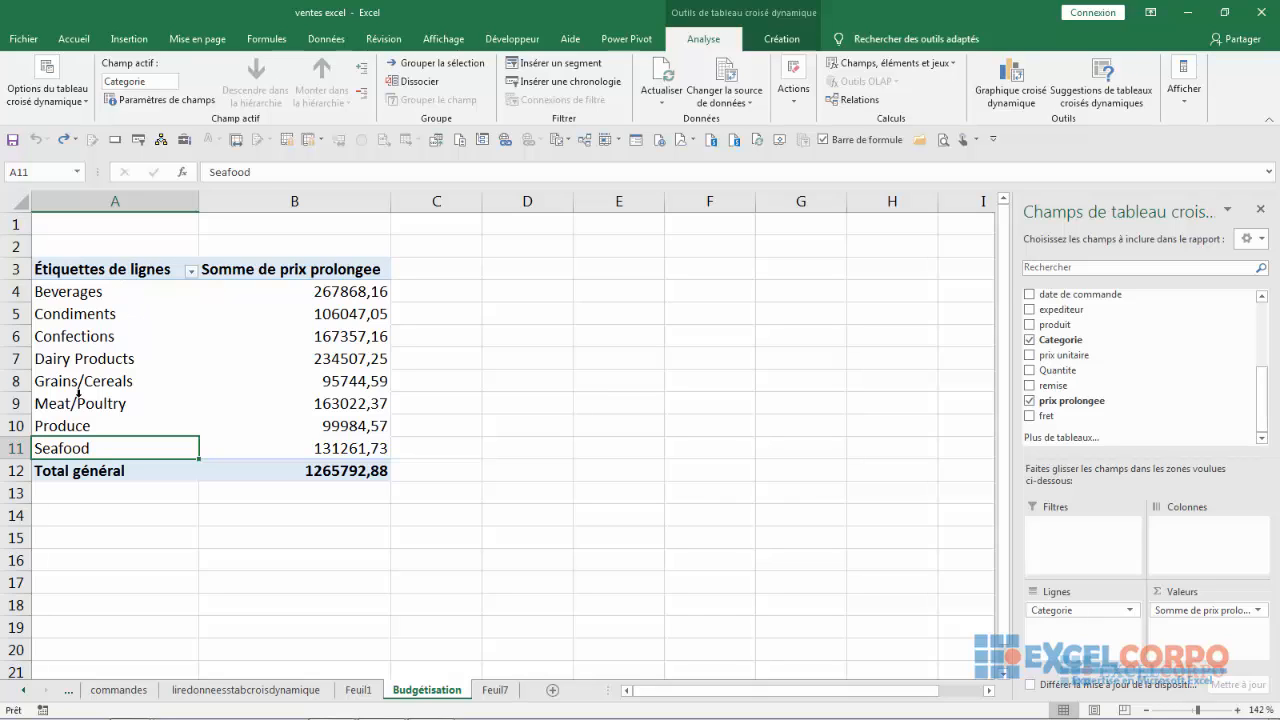
Start a calculated item in the pivot table's Categorie field and name it "budget beverage".
{"action": "left_click", "coordinate": [47, 304]}
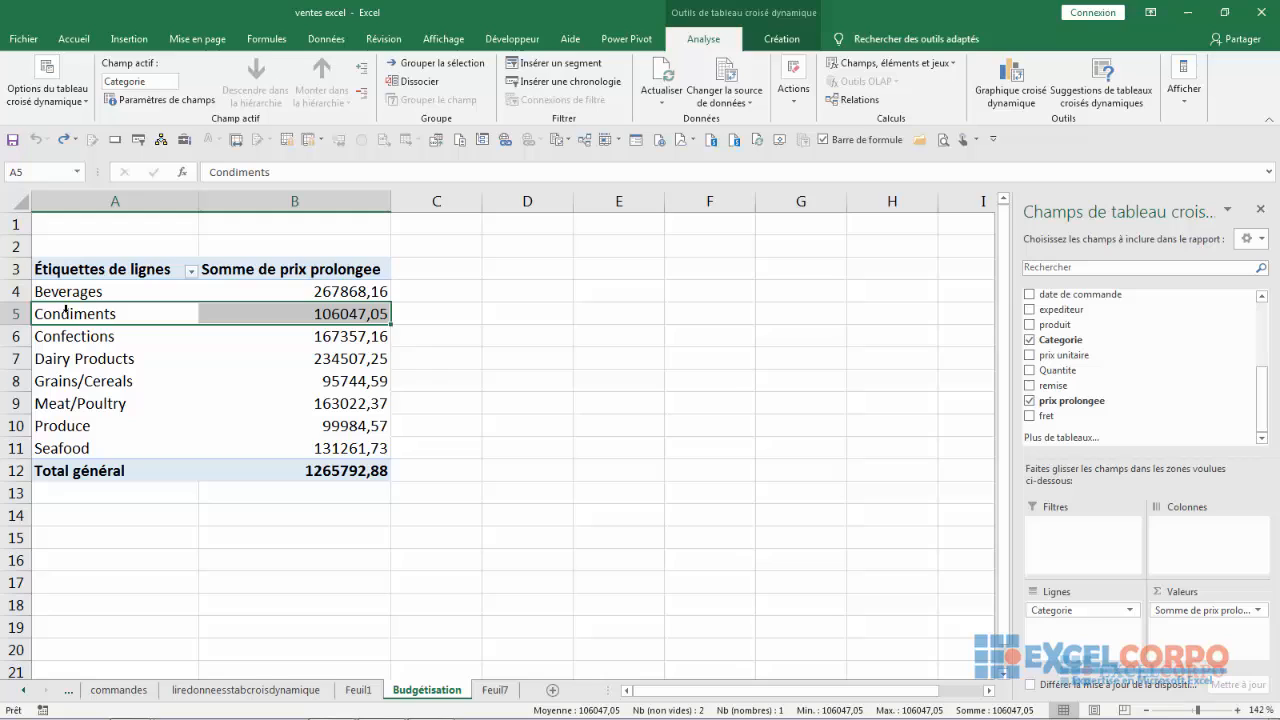
{"action": "left_click", "coordinate": [70, 363]}
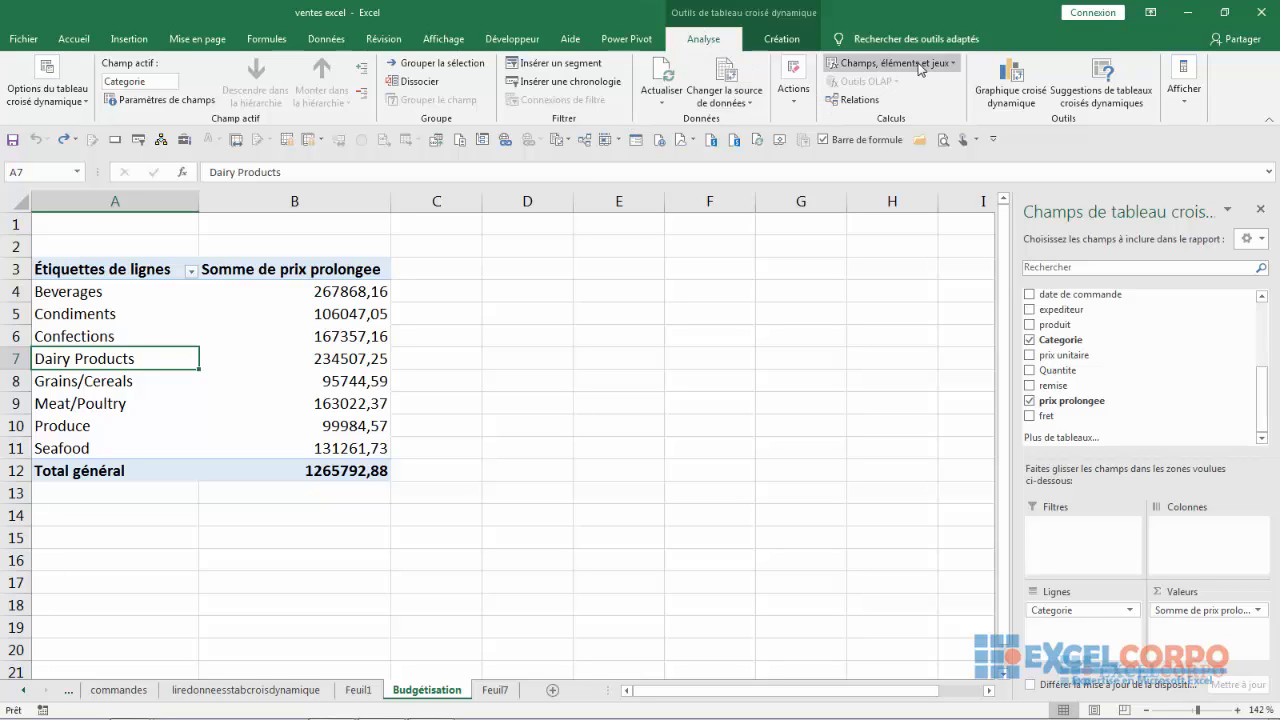
{"action": "left_click", "coordinate": [951, 64]}
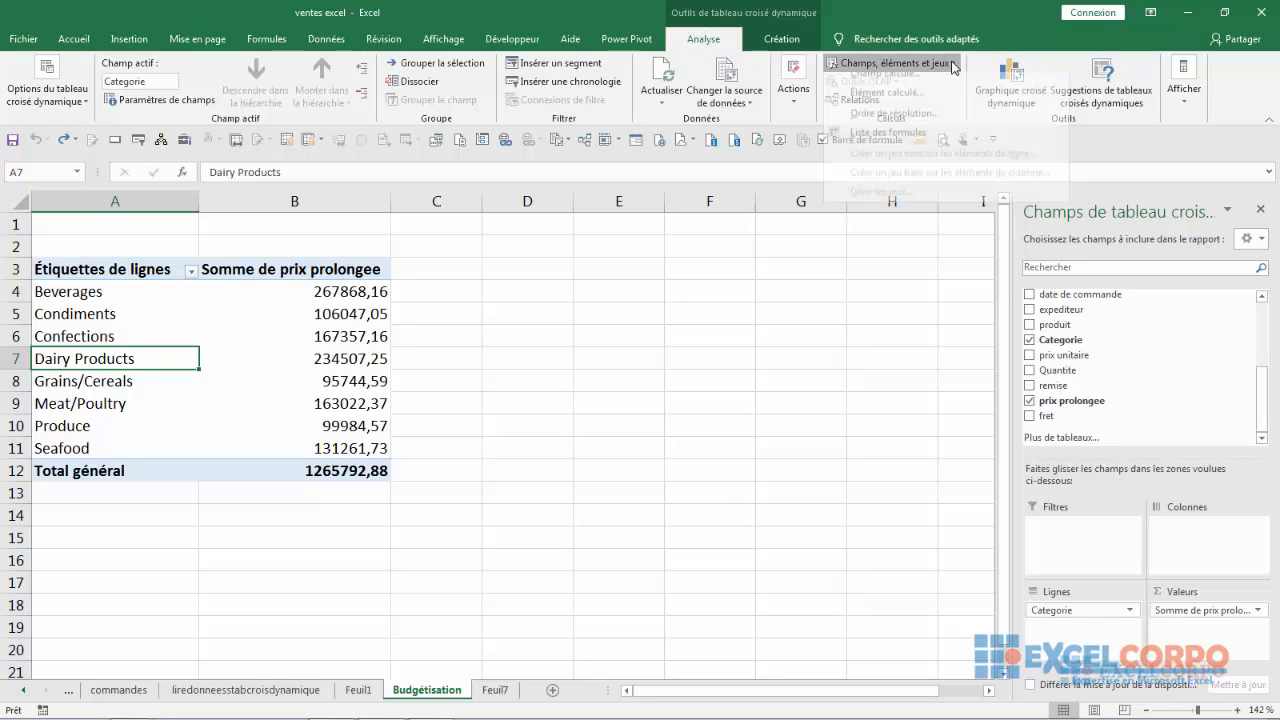
{"action": "left_click", "coordinate": [905, 104]}
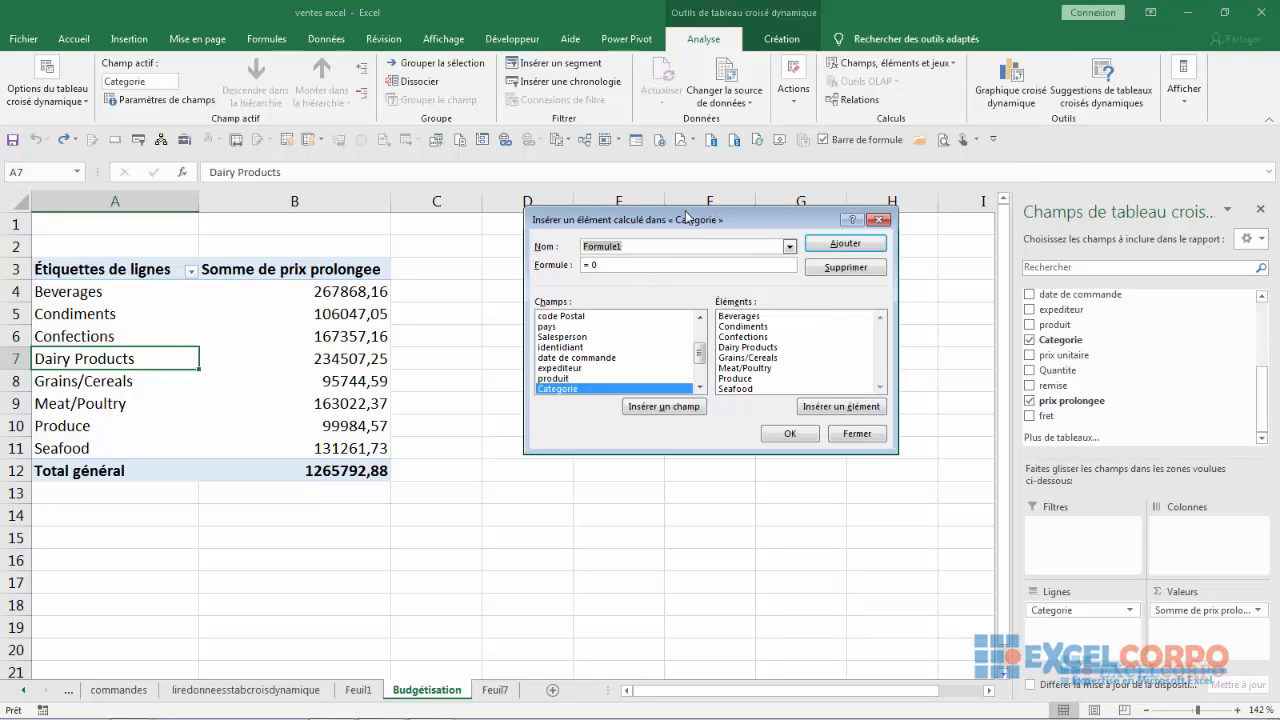
{"action": "left_click_drag", "start_coordinate": [655, 222], "coordinate": [525, 236]}
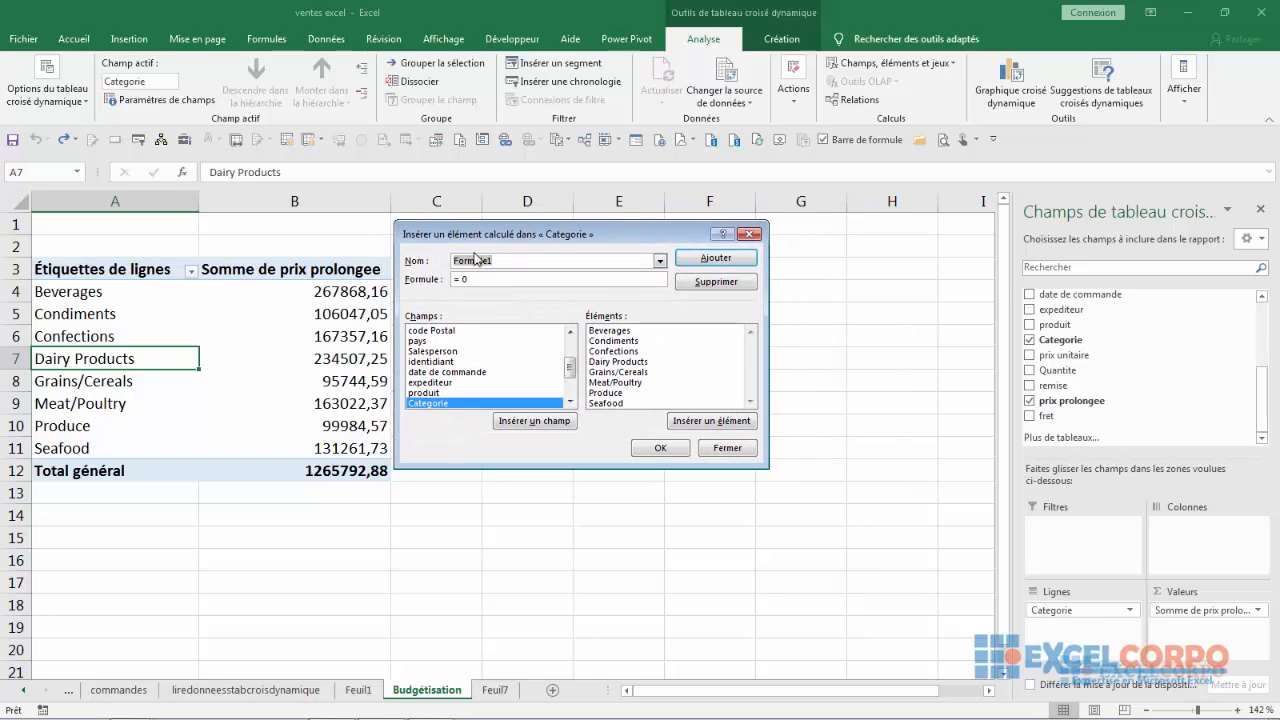
{"action": "double_click", "coordinate": [488, 260]}
{"action": "type", "text": "budget"}
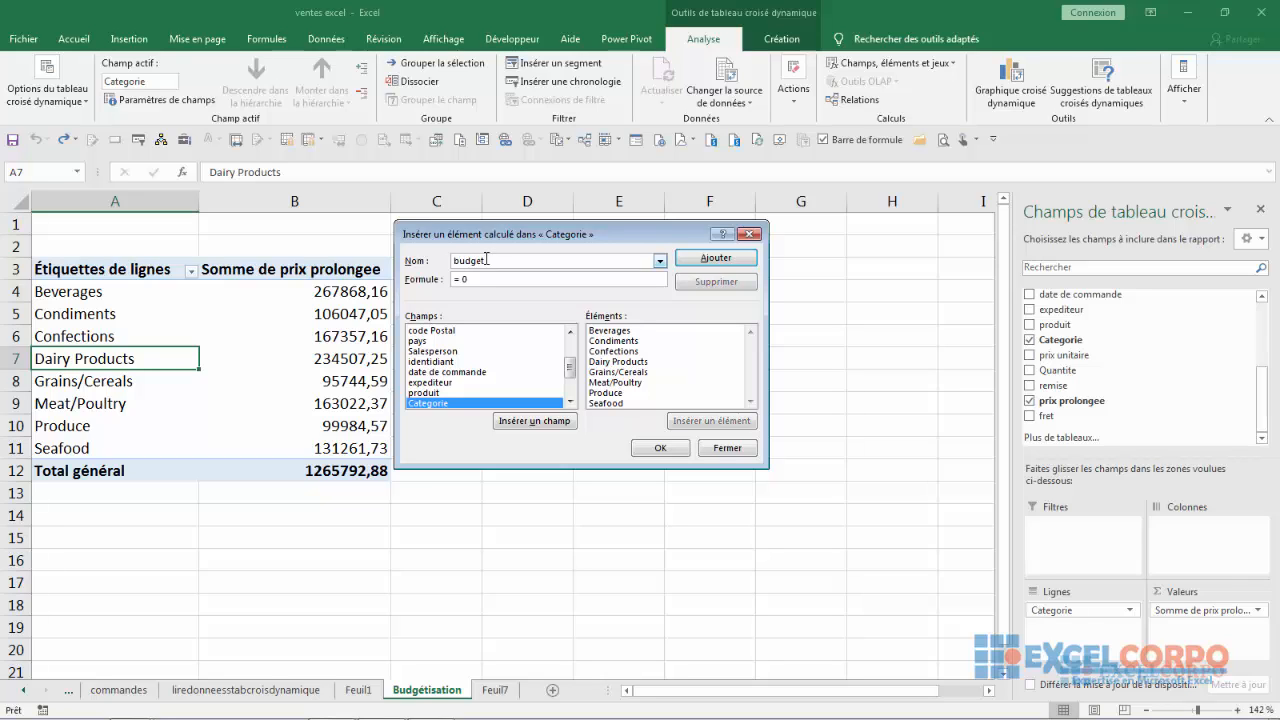
{"action": "type", "text": " beverage"}
Define the budget beverage item with the formula = Beverages*1,06 and add it to the pivot table.
{"action": "key", "text": "BackSpace"}
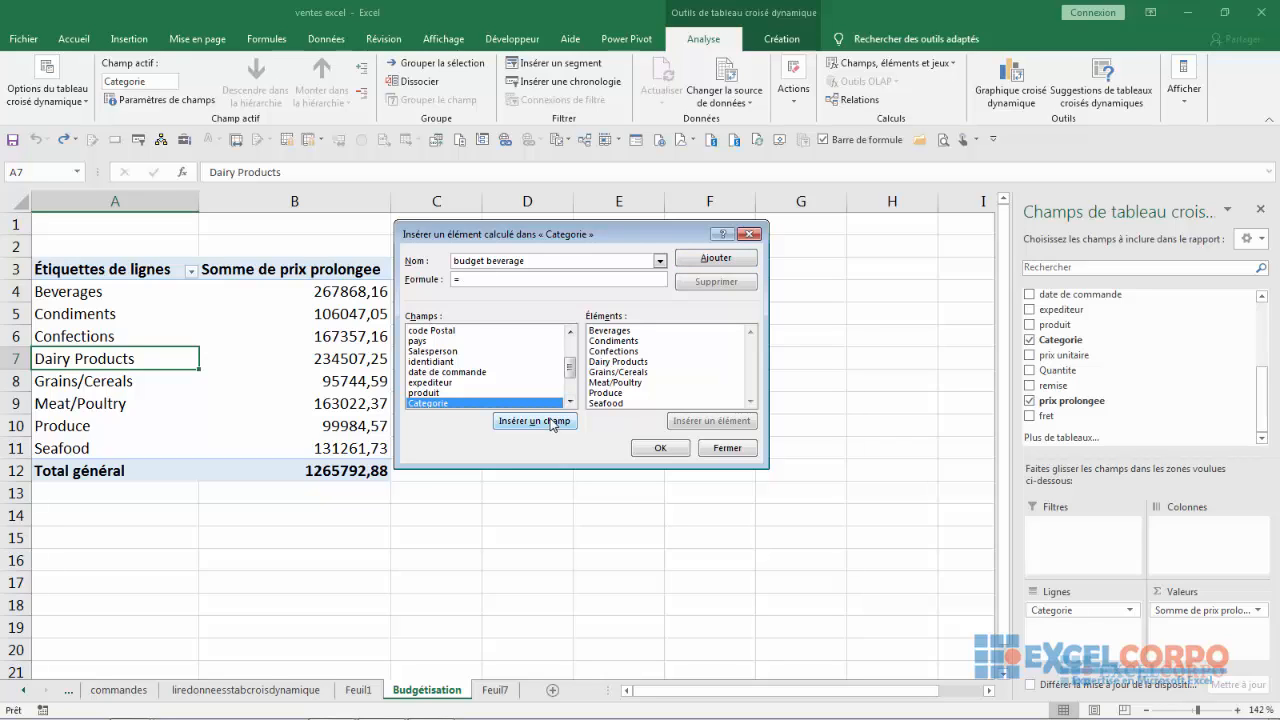
{"action": "left_click", "coordinate": [612, 331]}
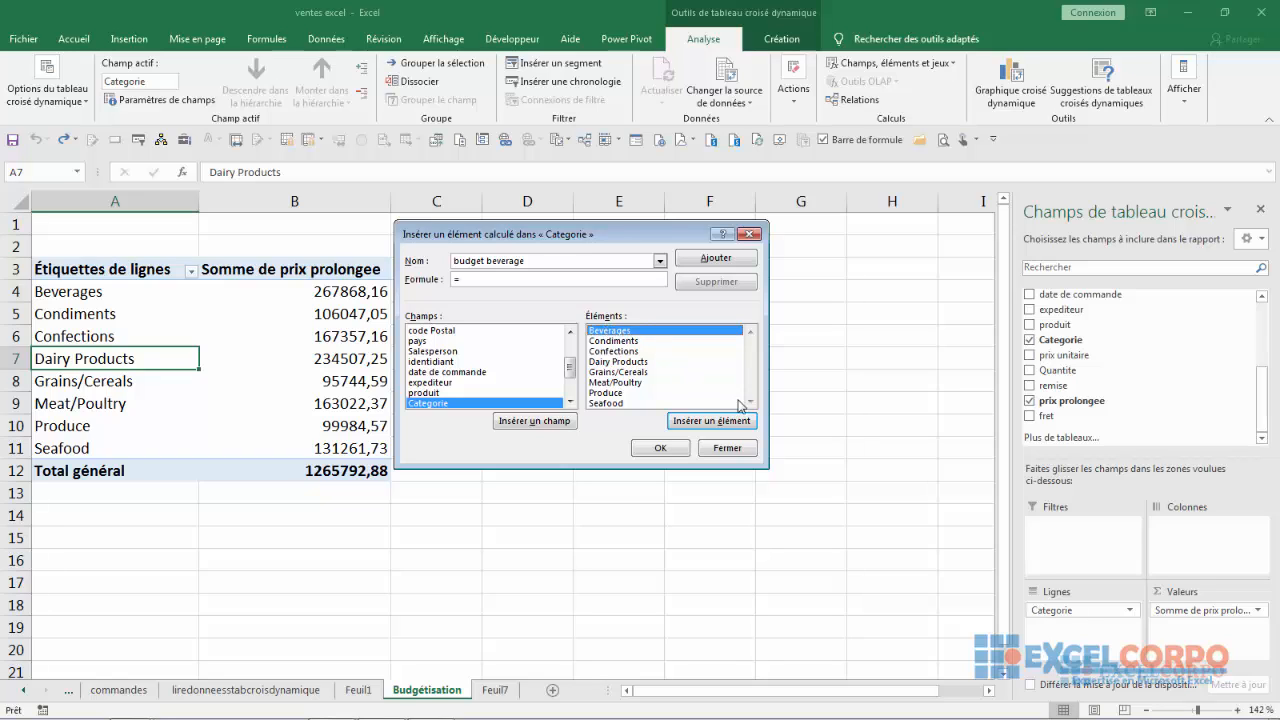
{"action": "left_click", "coordinate": [745, 420]}
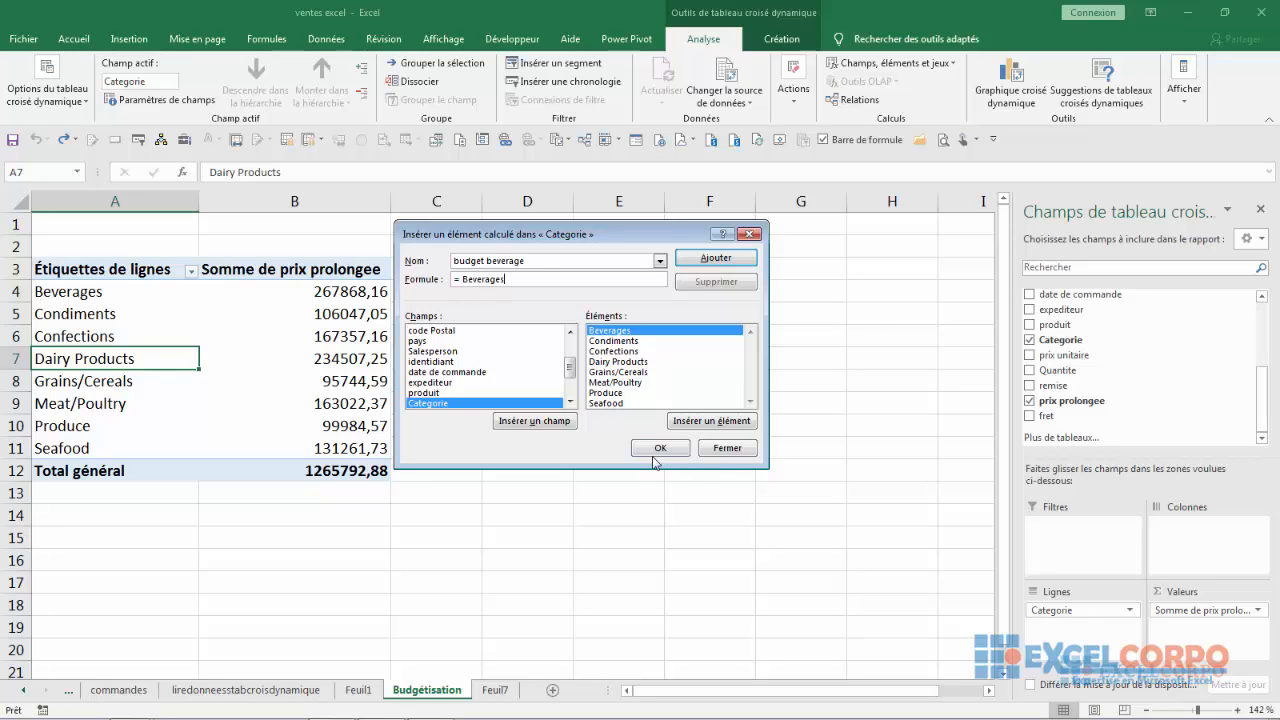
{"action": "left_click", "coordinate": [513, 278]}
{"action": "type", "text": "*"}
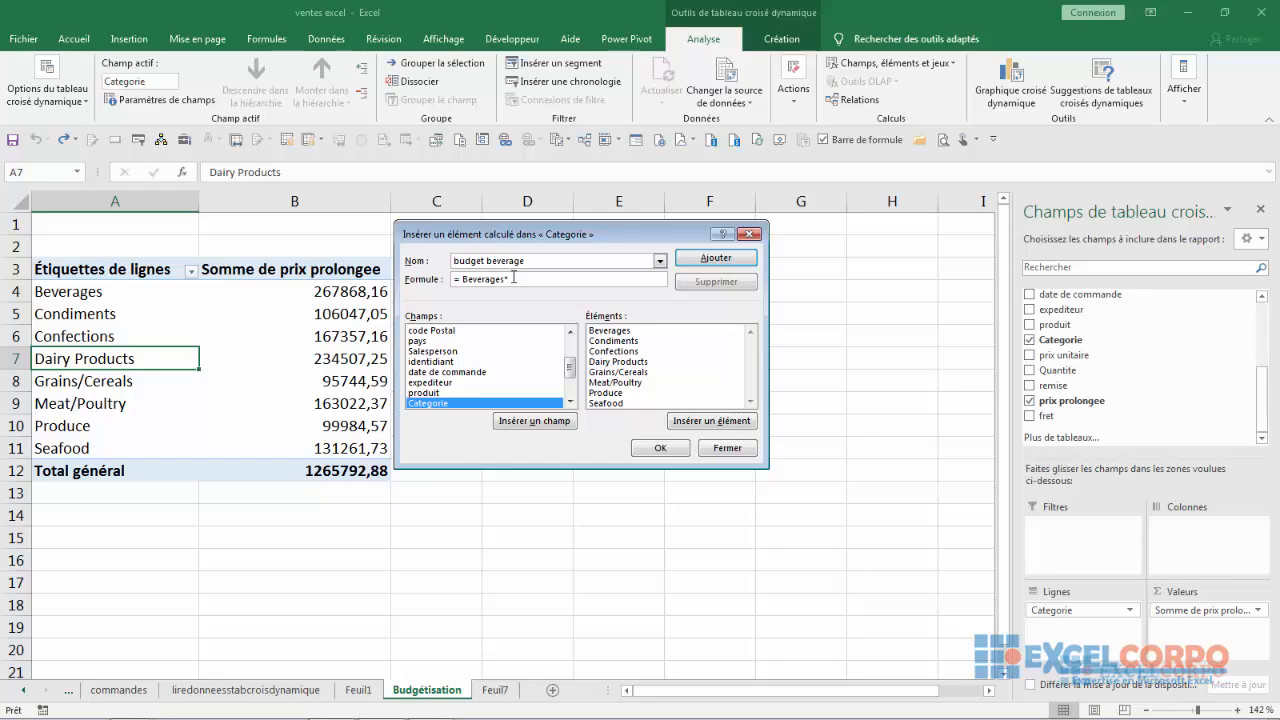
{"action": "type", "text": "1,06"}
{"action": "left_click", "coordinate": [710, 262]}
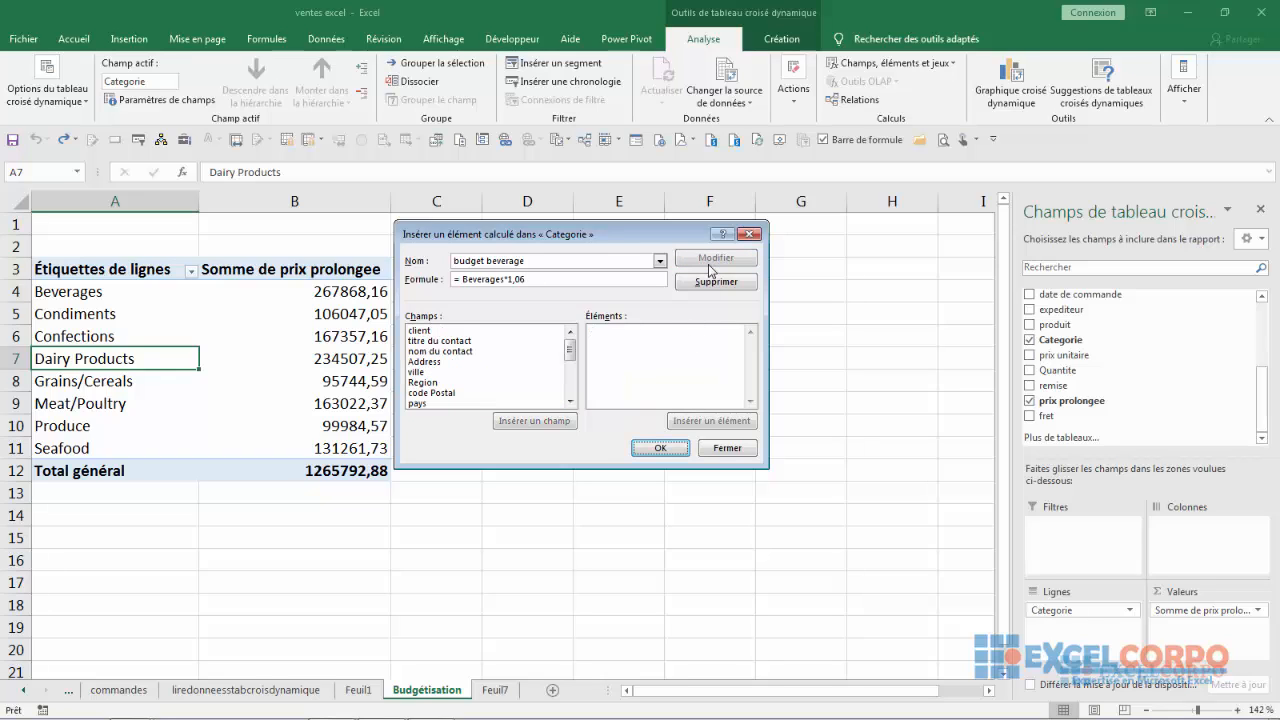
{"action": "left_click", "coordinate": [661, 449]}
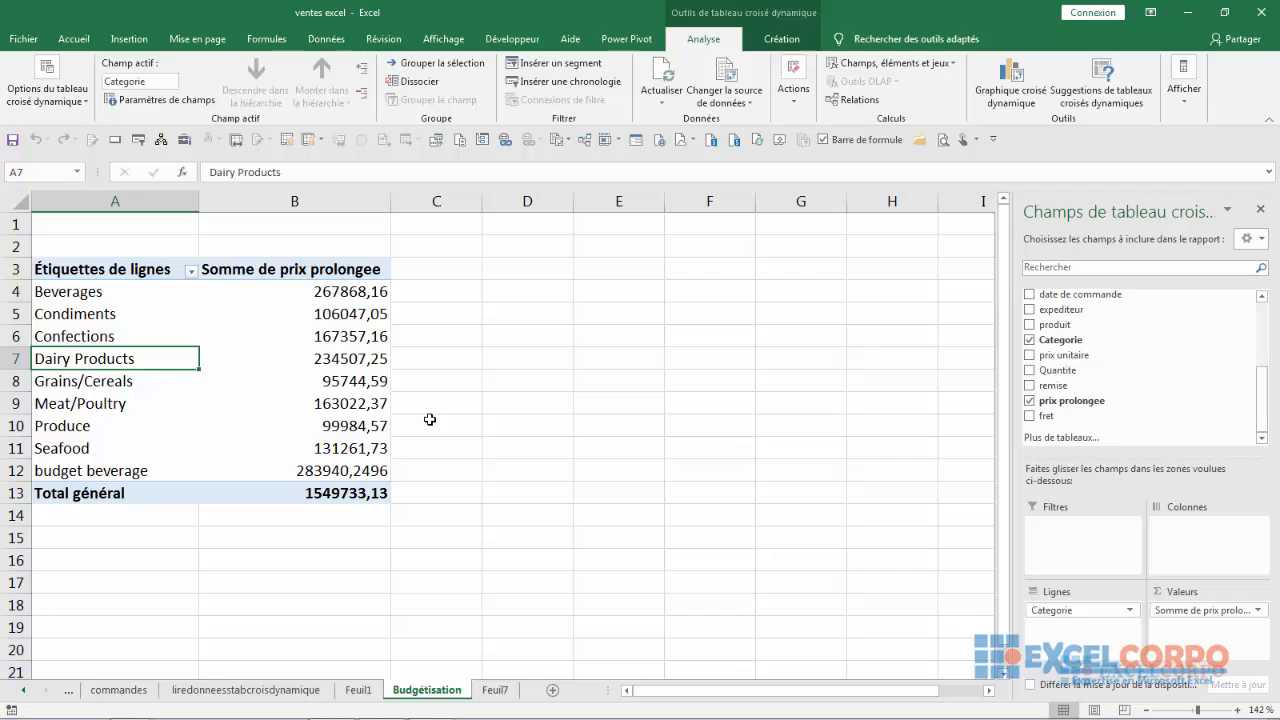
Start a second calculated item in the Categorie field and name it "budget condiments".
{"action": "left_click", "coordinate": [90, 470]}
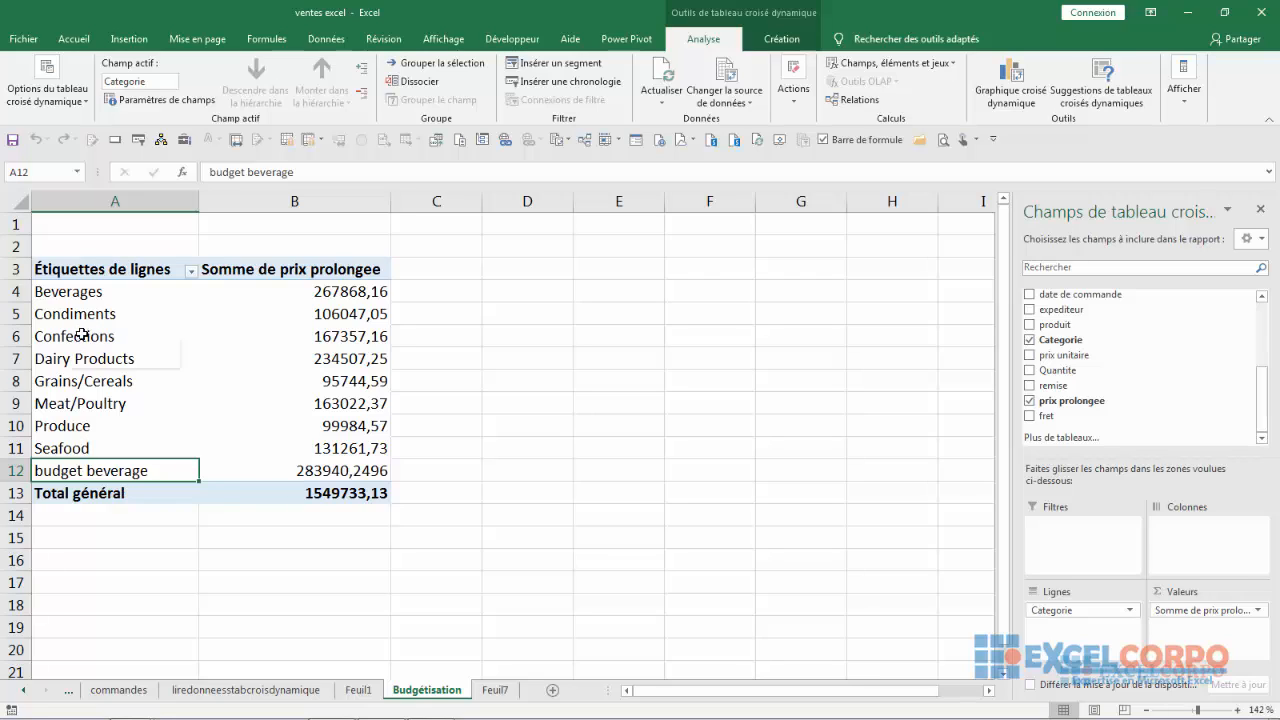
{"action": "left_click", "coordinate": [120, 314]}
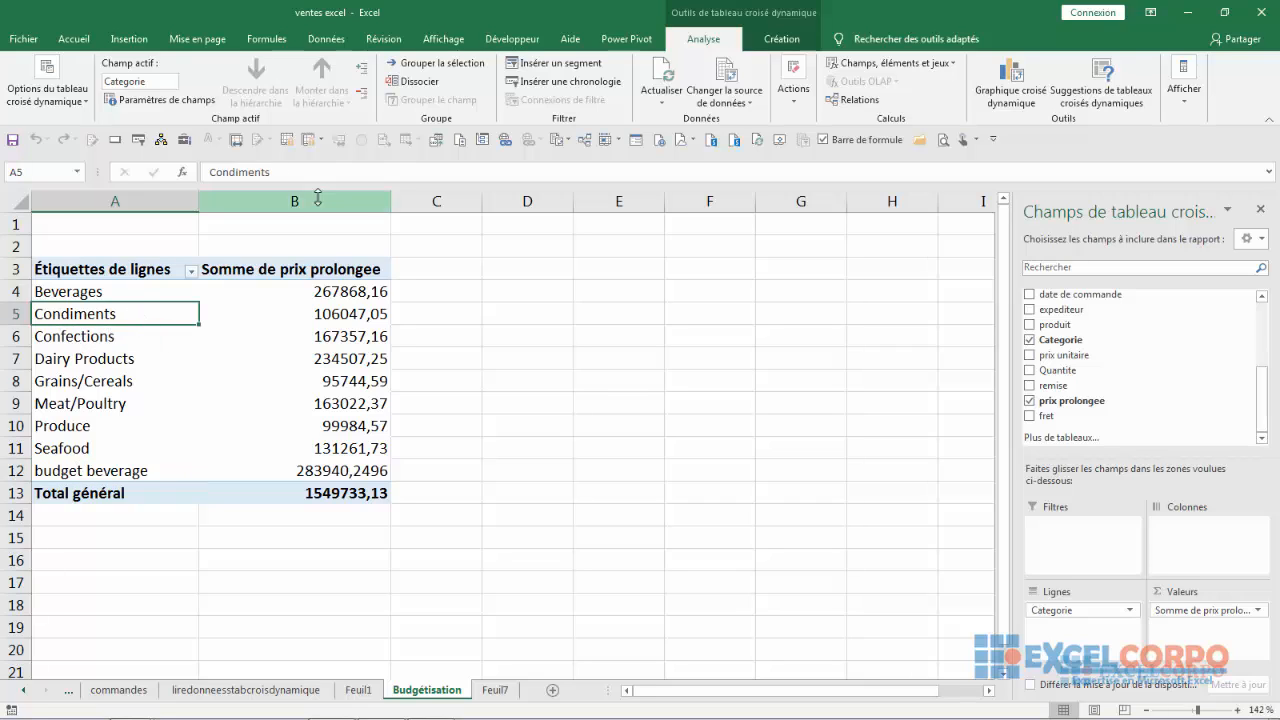
{"action": "left_click", "coordinate": [895, 65]}
{"action": "left_click", "coordinate": [905, 100]}
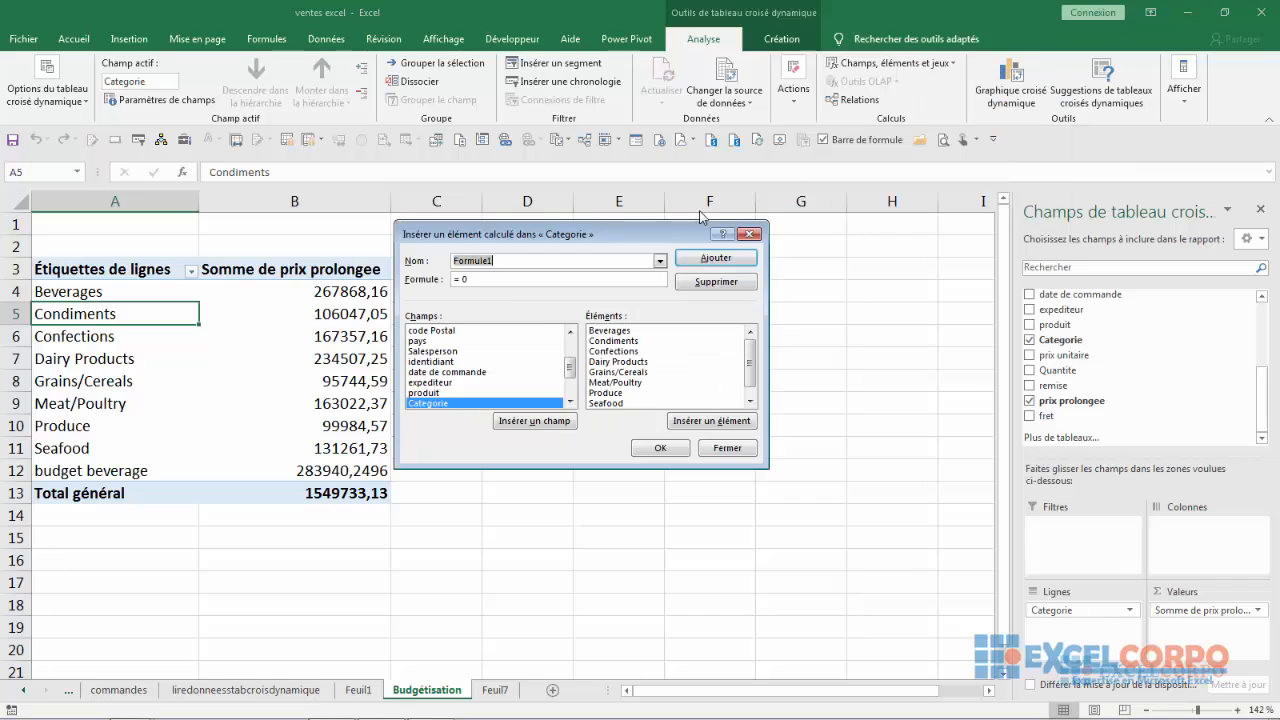
{"action": "key", "text": "BackSpace"}
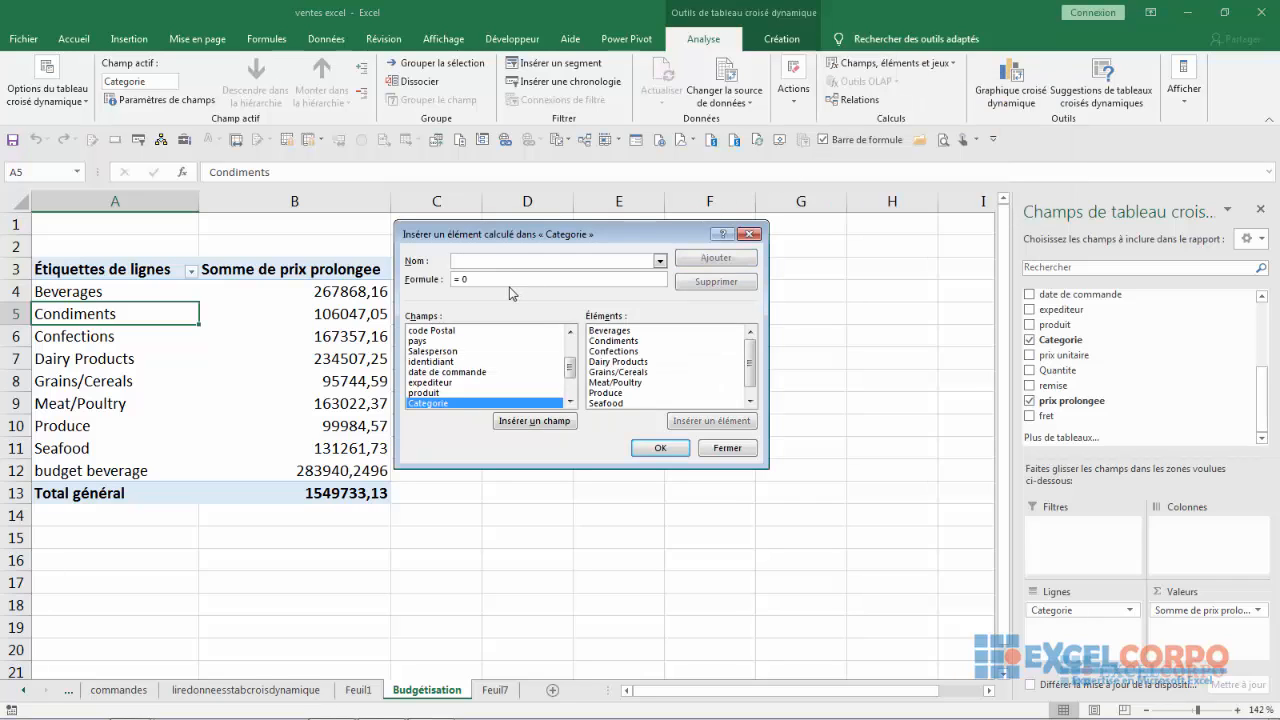
{"action": "type", "text": "budget"}
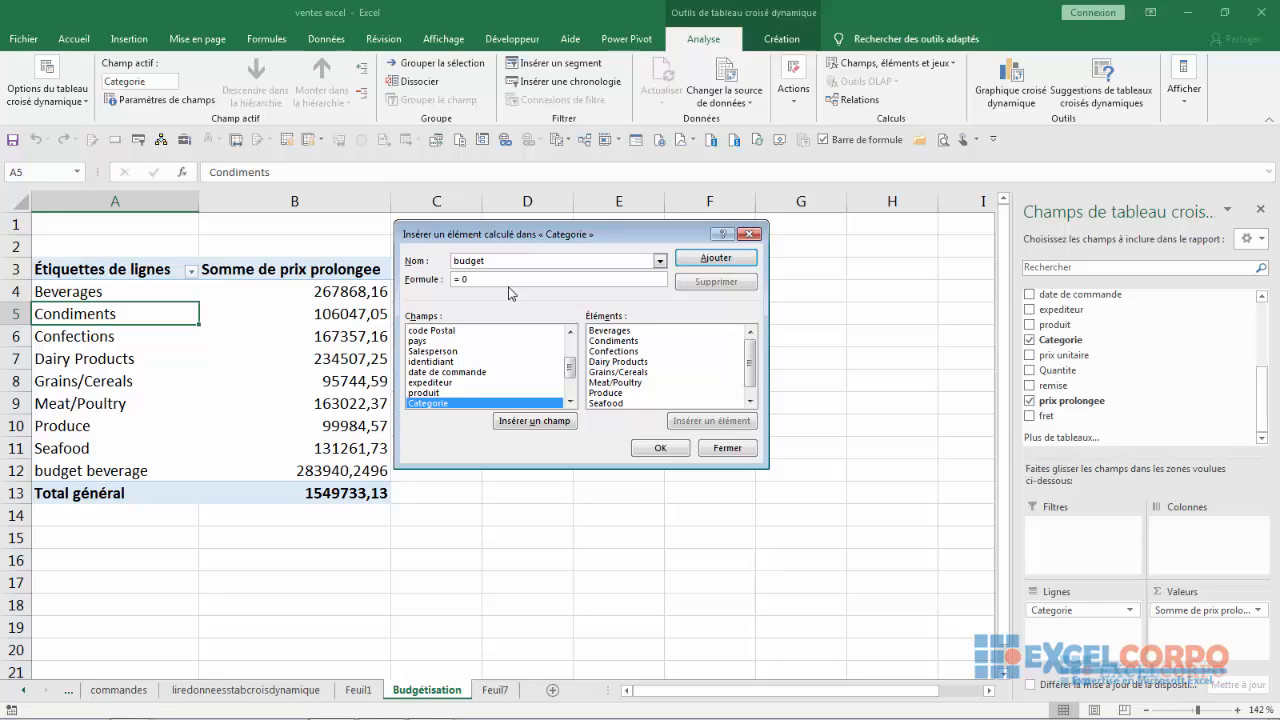
{"action": "type", "text": "  condiments"}
Define the condiments budget item with the formula = Condiments*1,05 and add it to the pivot table.
{"action": "left_click", "coordinate": [475, 279]}
{"action": "key", "text": "BackSpace"}
{"action": "left_click", "coordinate": [452, 402]}
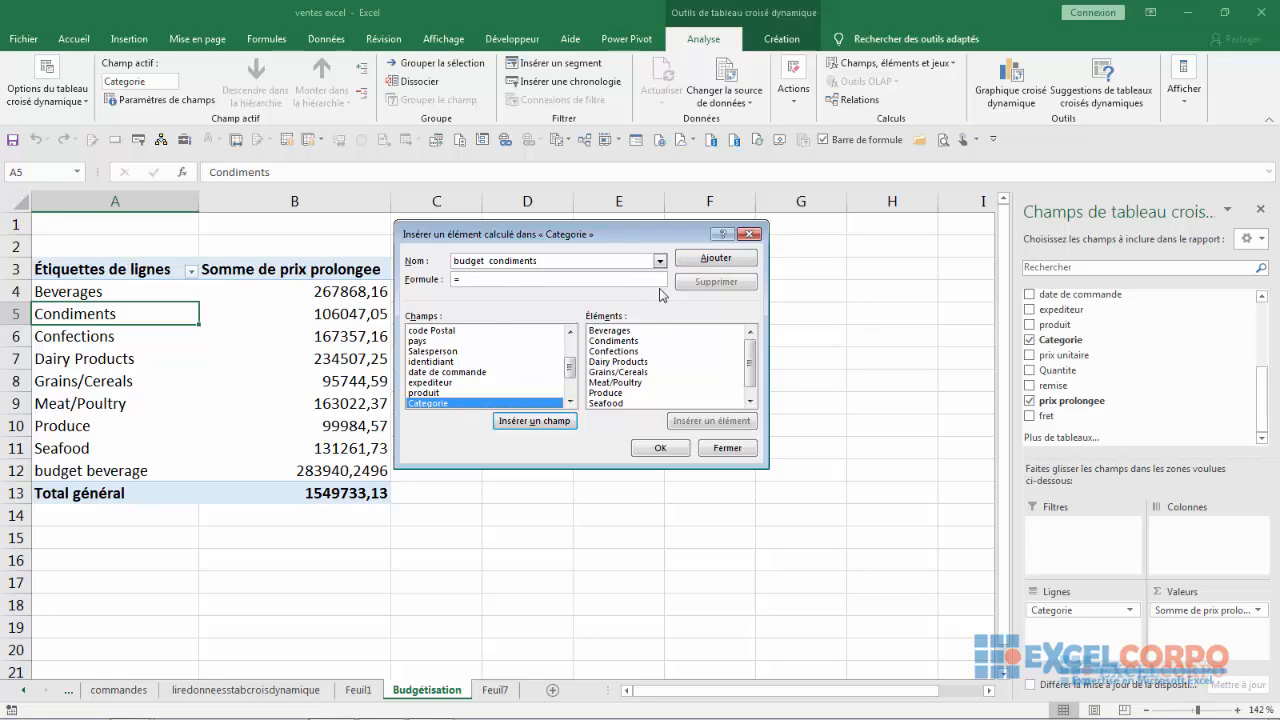
{"action": "left_click", "coordinate": [624, 341]}
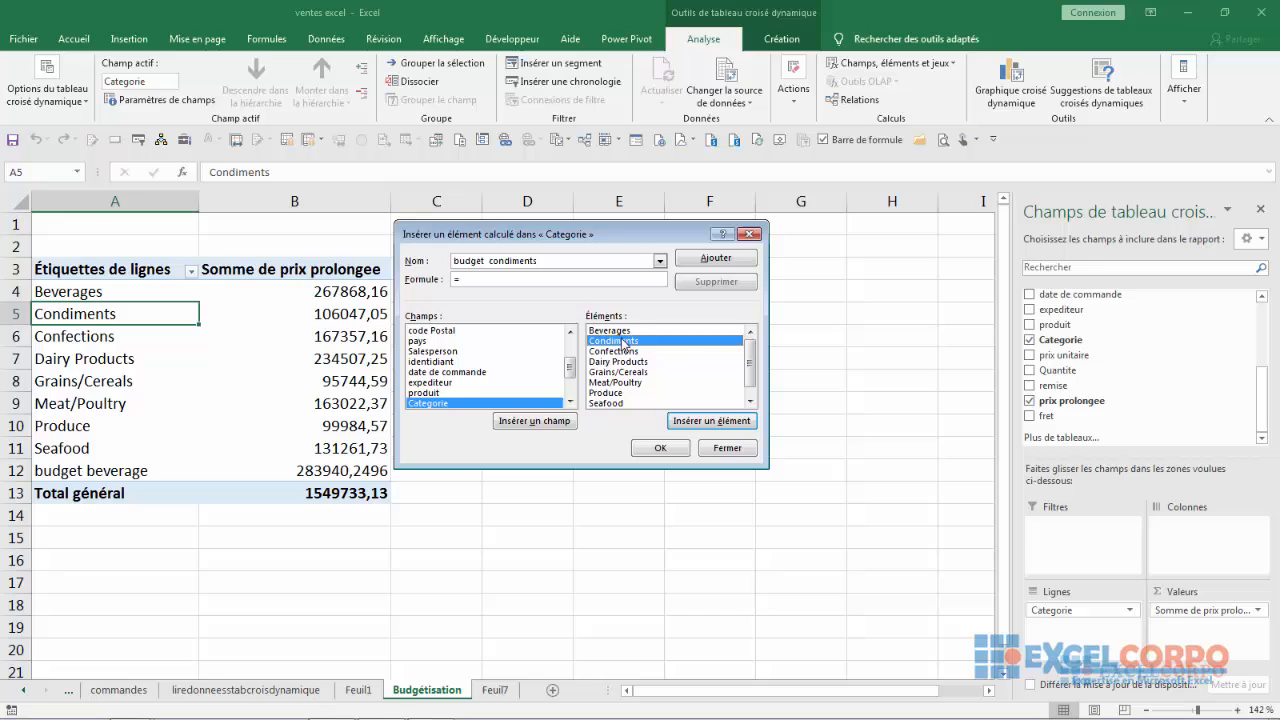
{"action": "left_click", "coordinate": [707, 421]}
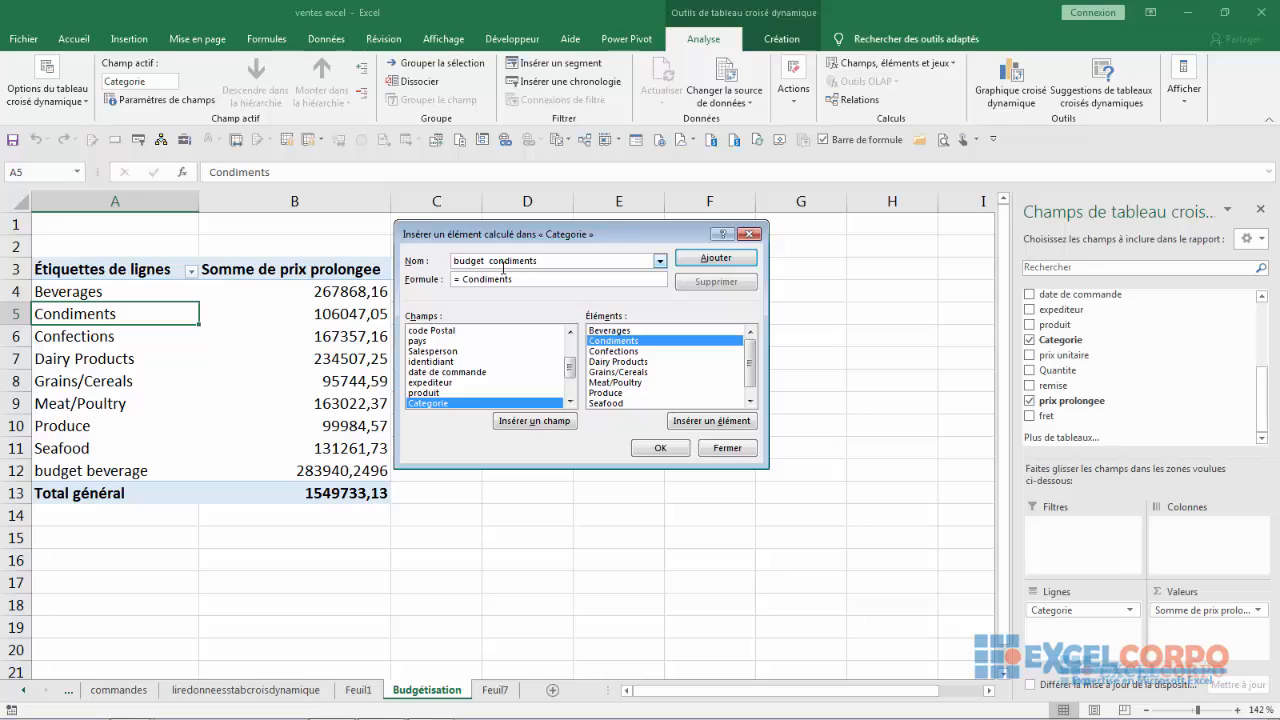
{"action": "type", "text": "*"}
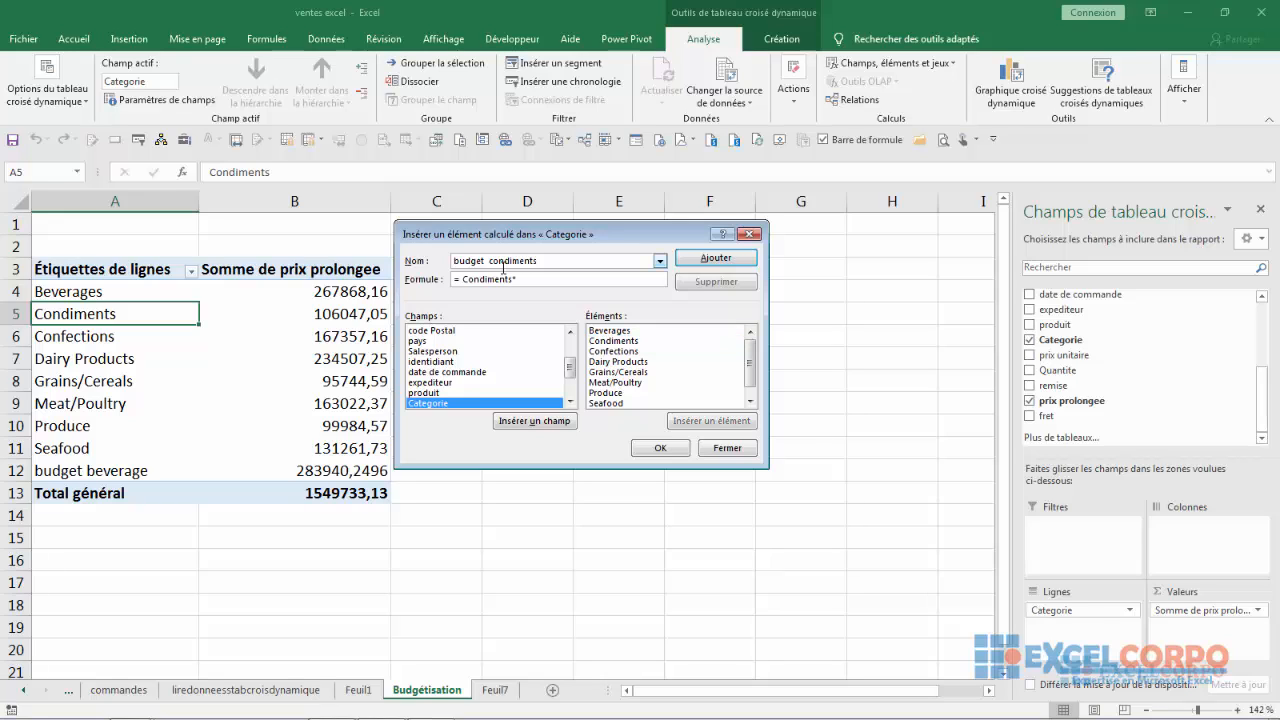
{"action": "type", "text": "1,05"}
{"action": "left_click", "coordinate": [698, 260]}
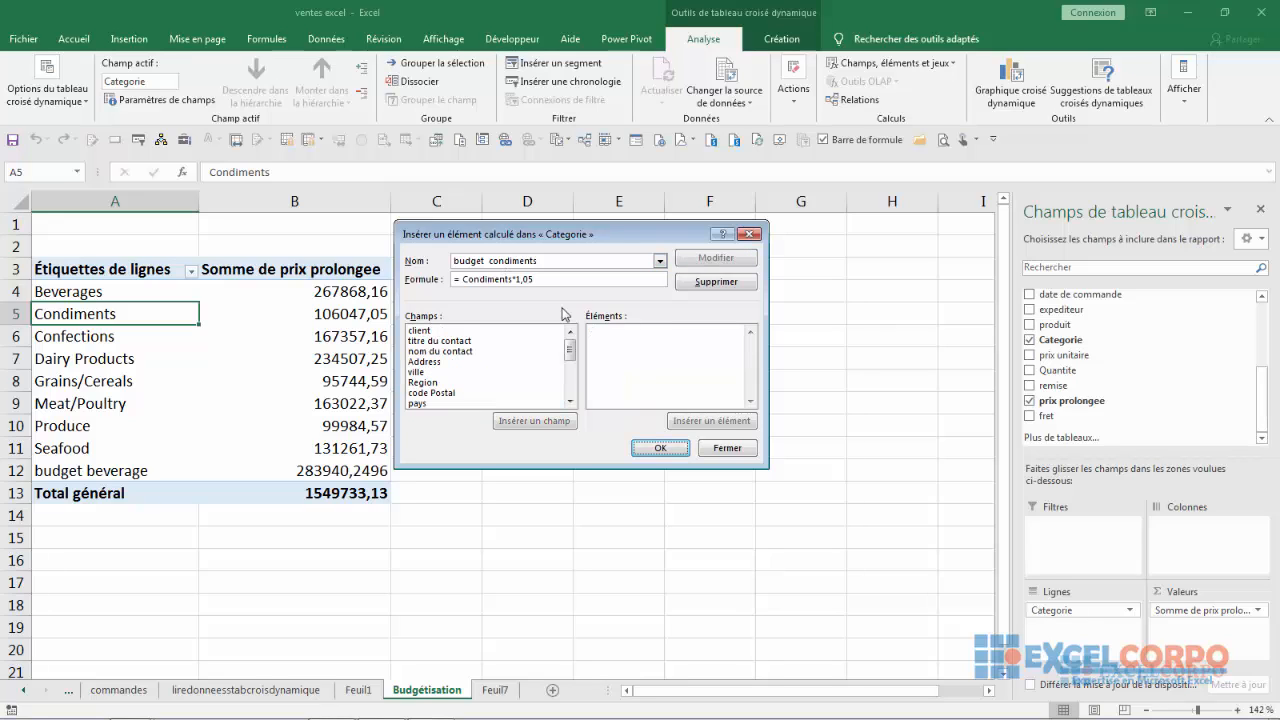
{"action": "left_click", "coordinate": [660, 448]}
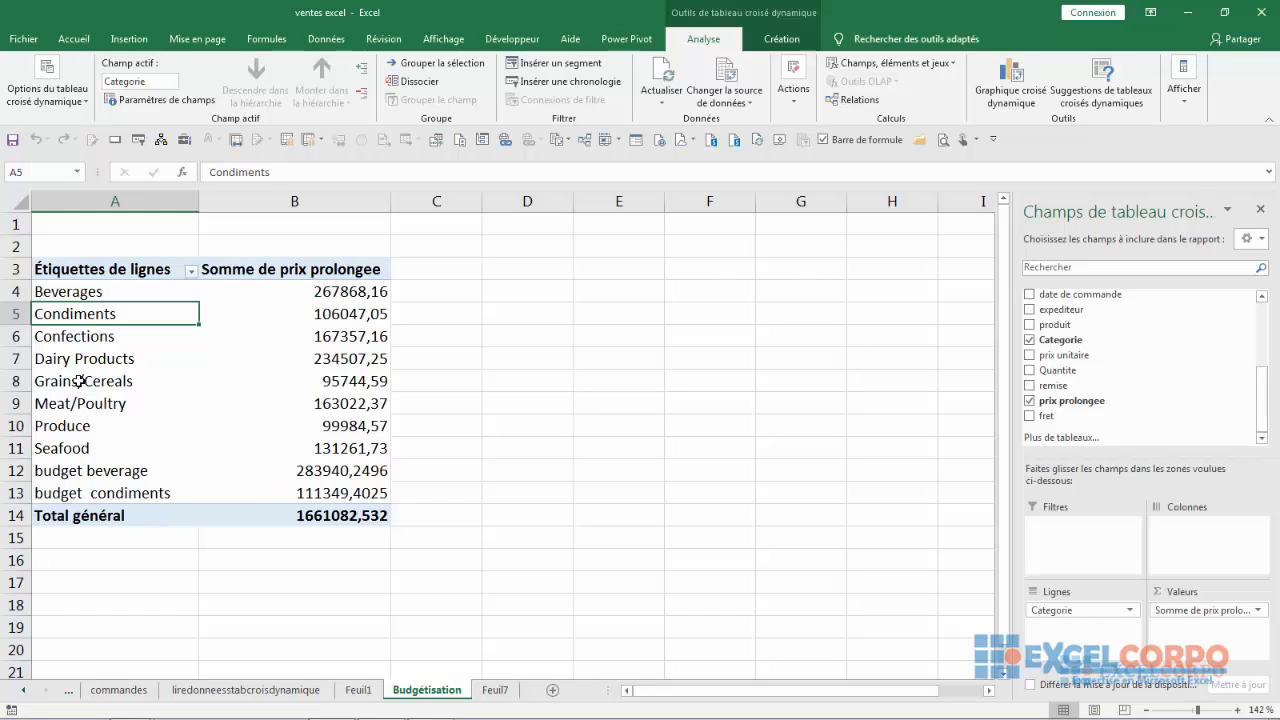
{"action": "left_click", "coordinate": [72, 340]}
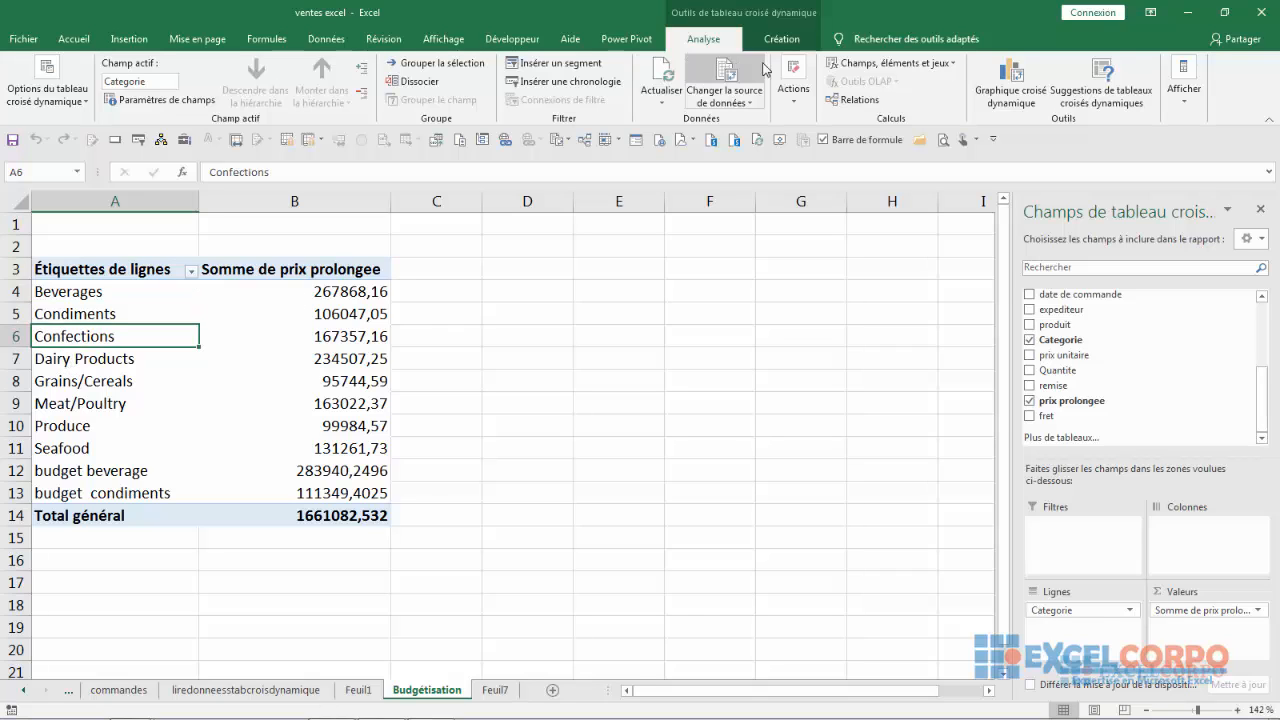
{"action": "left_click", "coordinate": [886, 63]}
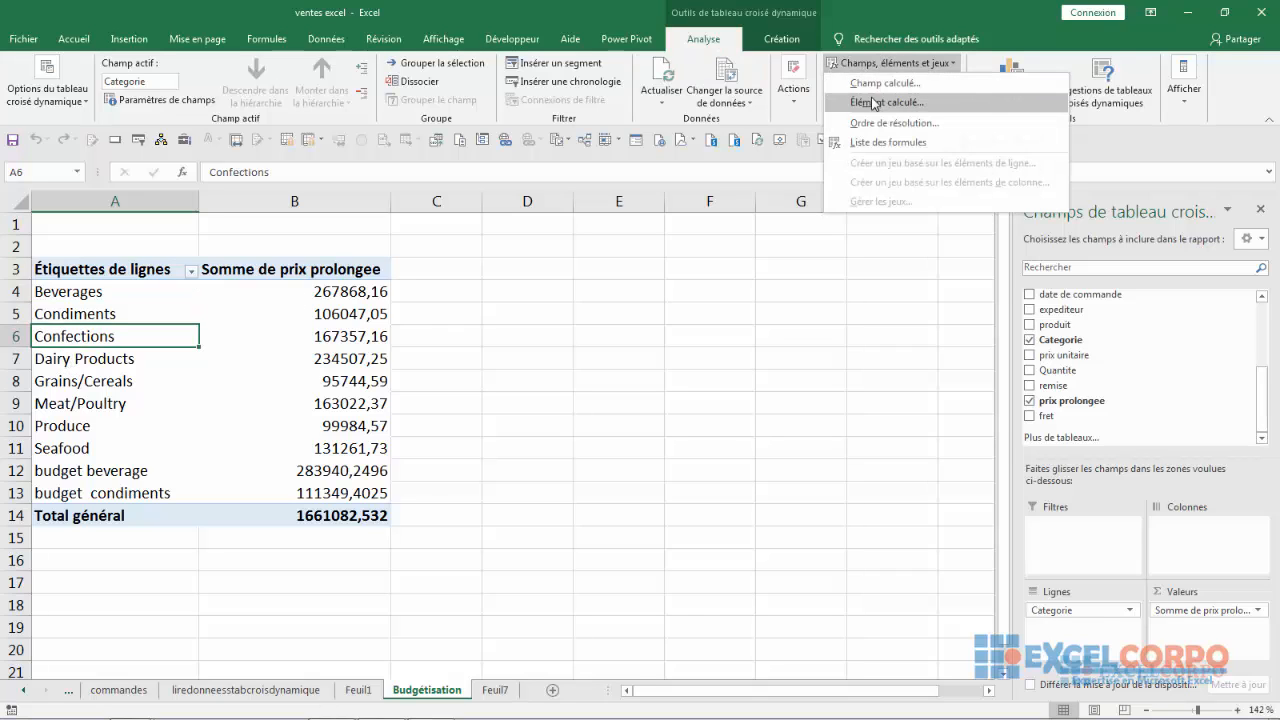
{"action": "left_click", "coordinate": [874, 103]}
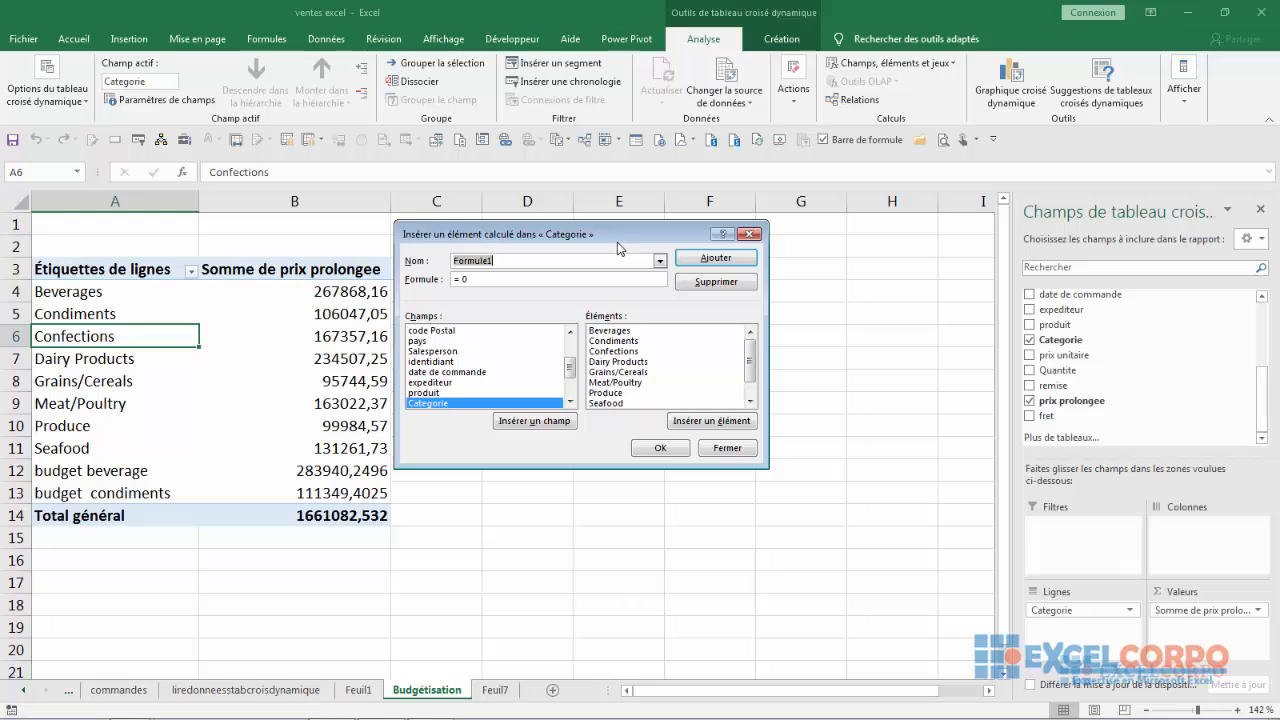
{"action": "left_click", "coordinate": [721, 449]}
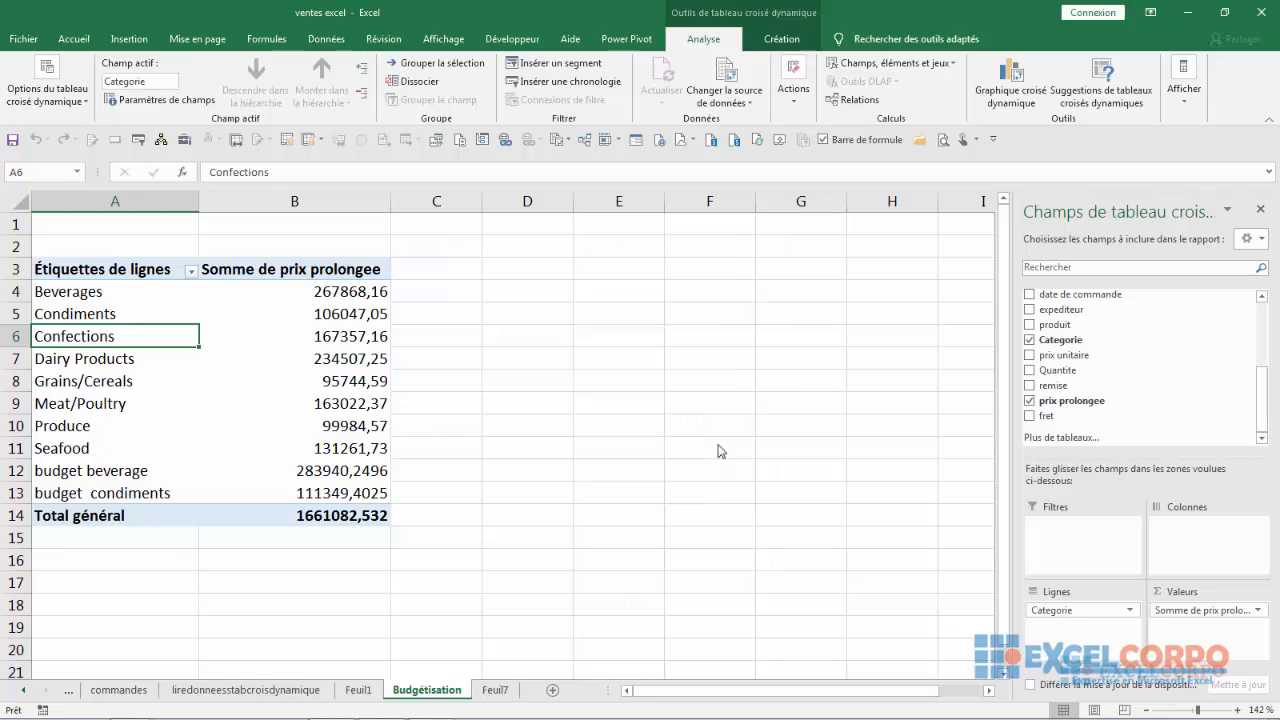
Start a calculated item in the pivot table's Categorie field and name it "budget confections".
{"action": "left_click", "coordinate": [93, 362]}
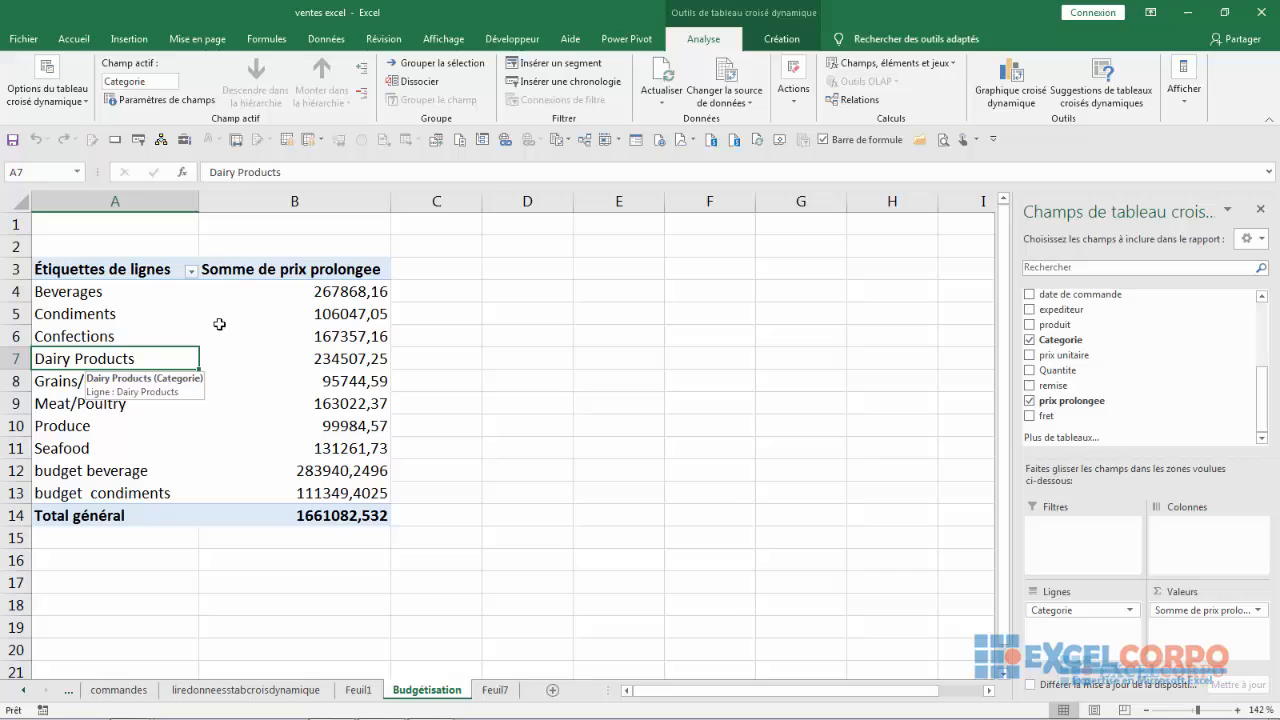
{"action": "left_click", "coordinate": [870, 63]}
{"action": "left_click", "coordinate": [888, 102]}
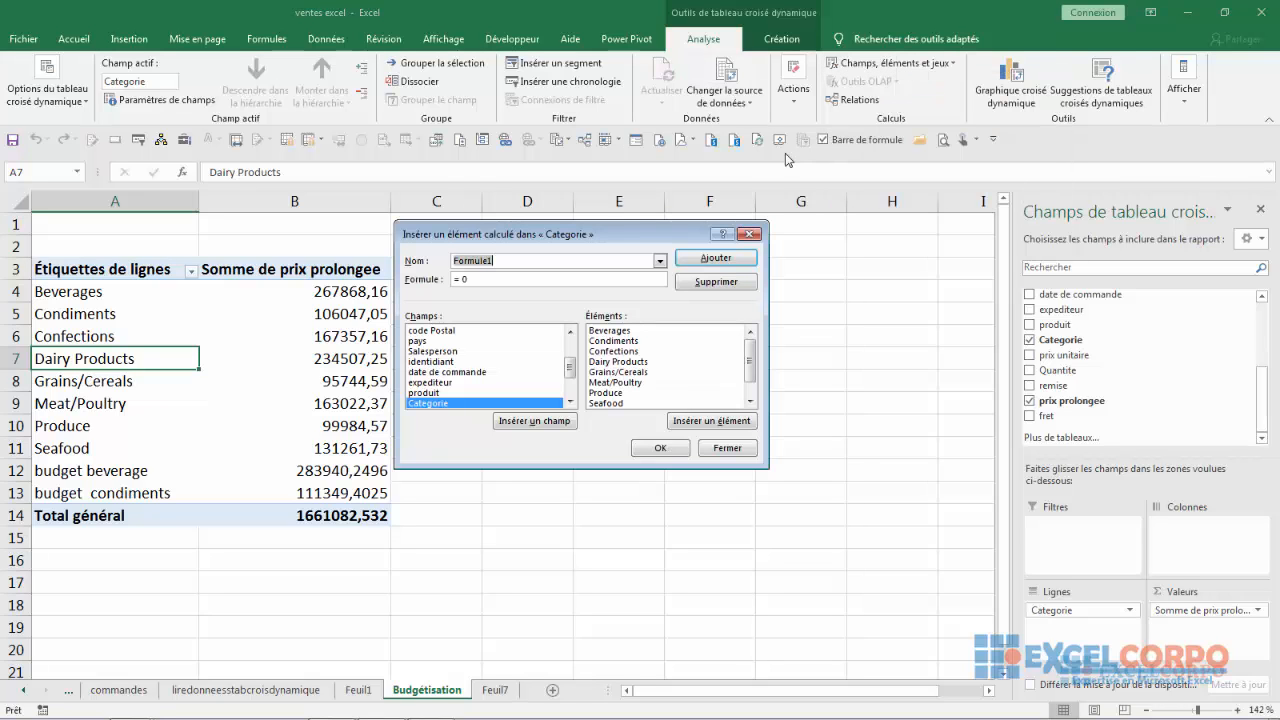
{"action": "key", "text": "BackSpace"}
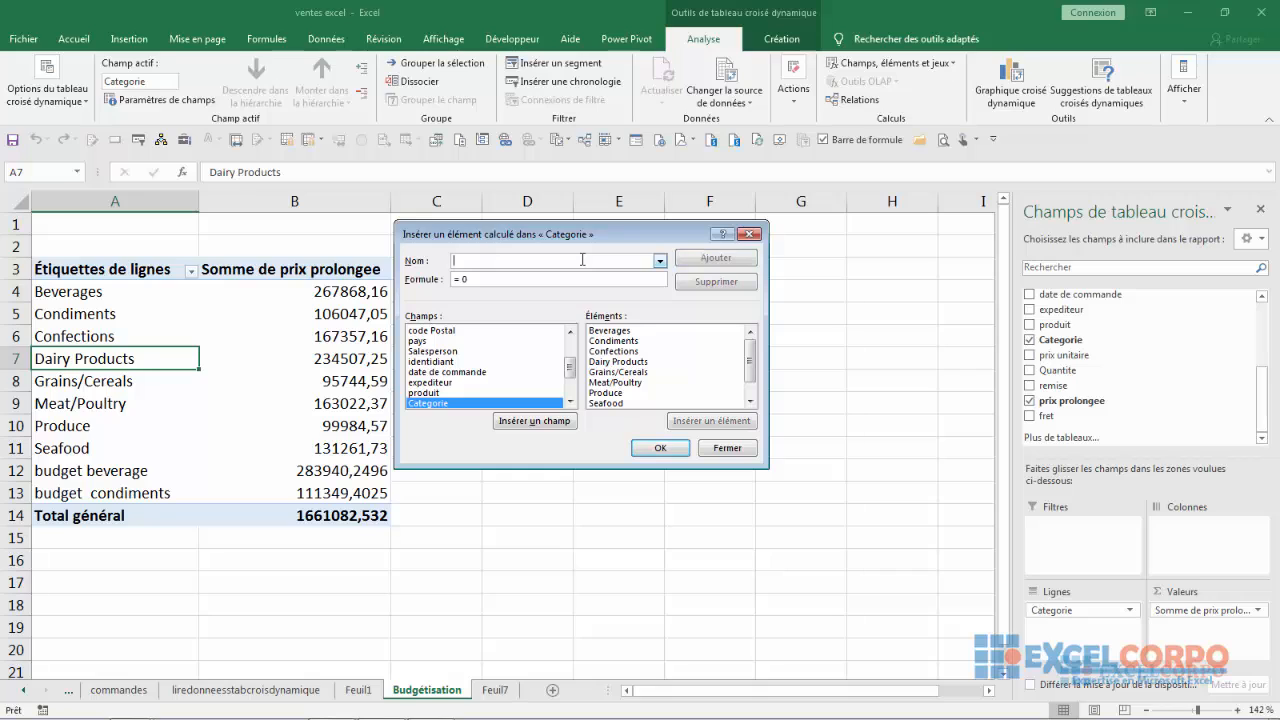
{"action": "type", "text": "budget"}
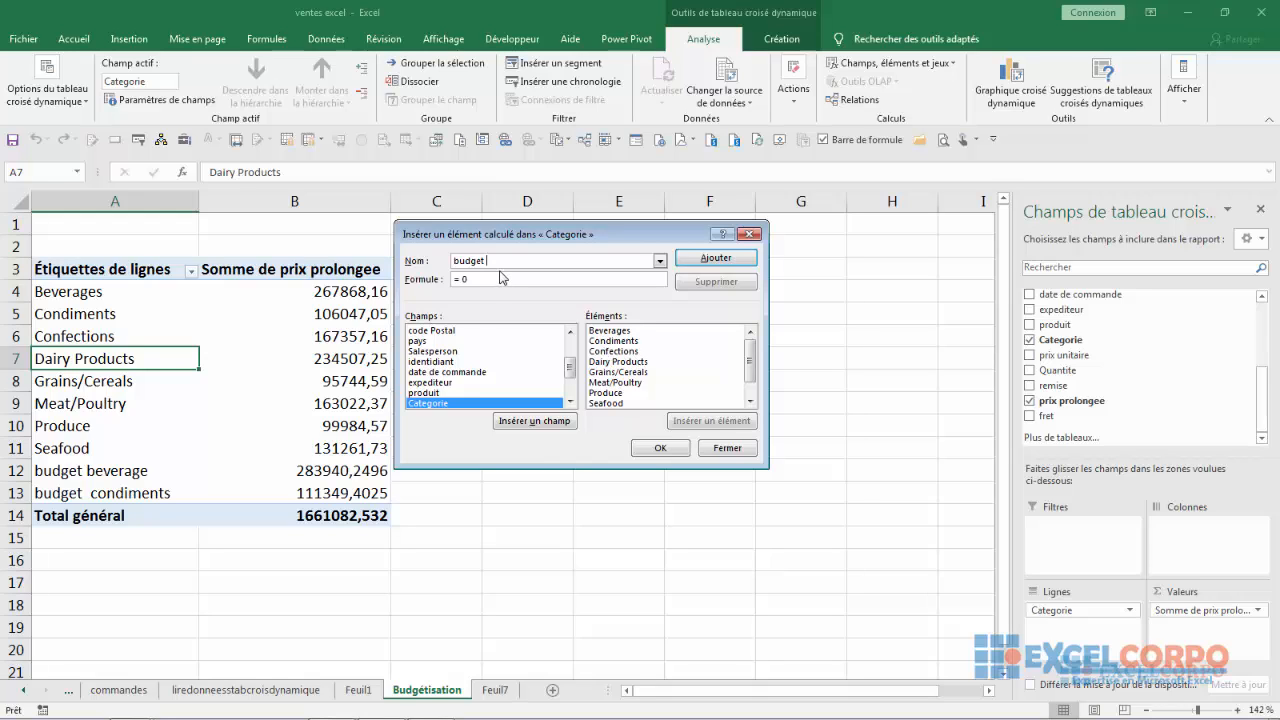
{"action": "type", "text": "confections"}
Define the budget confections item with the formula = Confections=1,1 and add it to the pivot table.
{"action": "left_click", "coordinate": [474, 281]}
{"action": "left_click", "coordinate": [632, 352]}
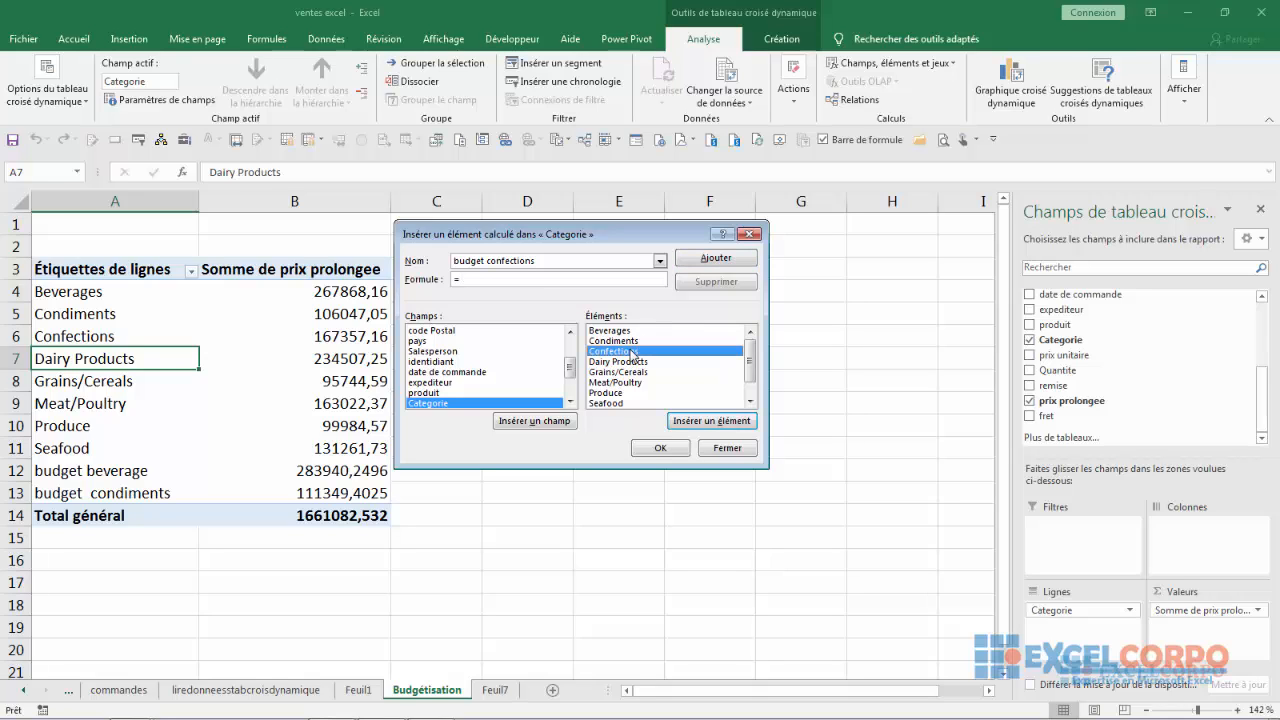
{"action": "left_click", "coordinate": [680, 425]}
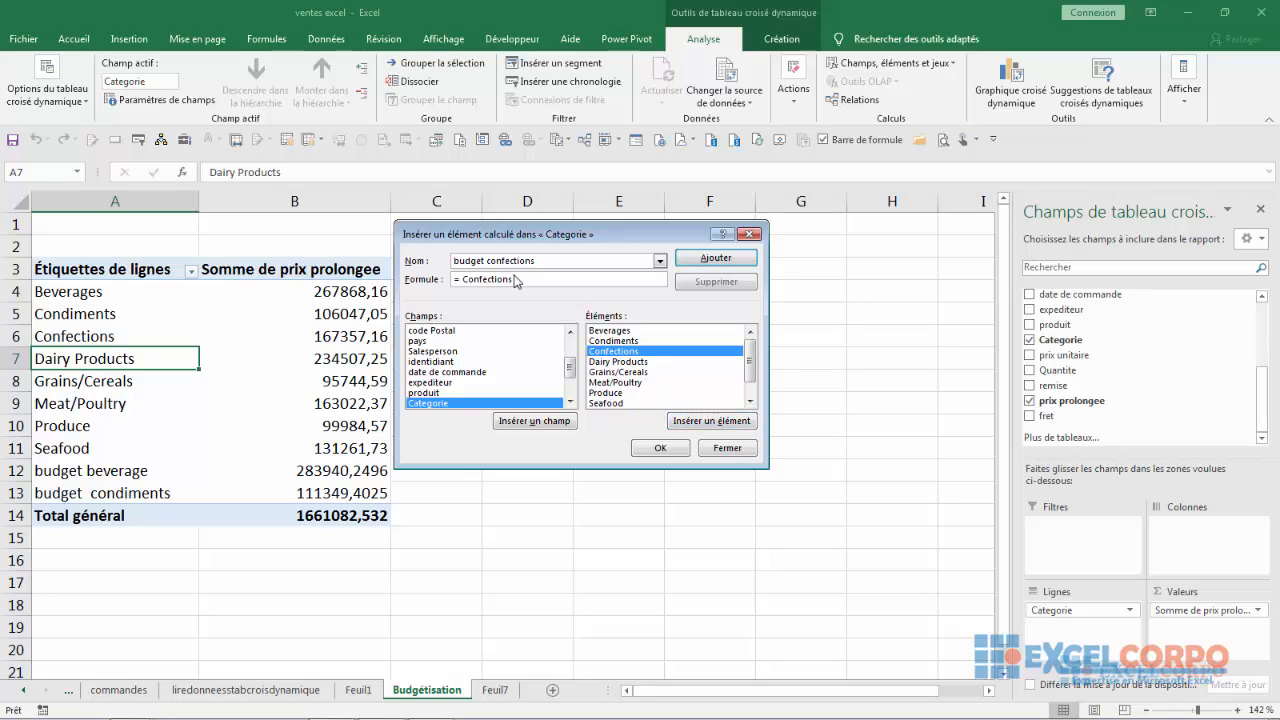
{"action": "left_click", "coordinate": [515, 281]}
{"action": "type", "text": "*"}
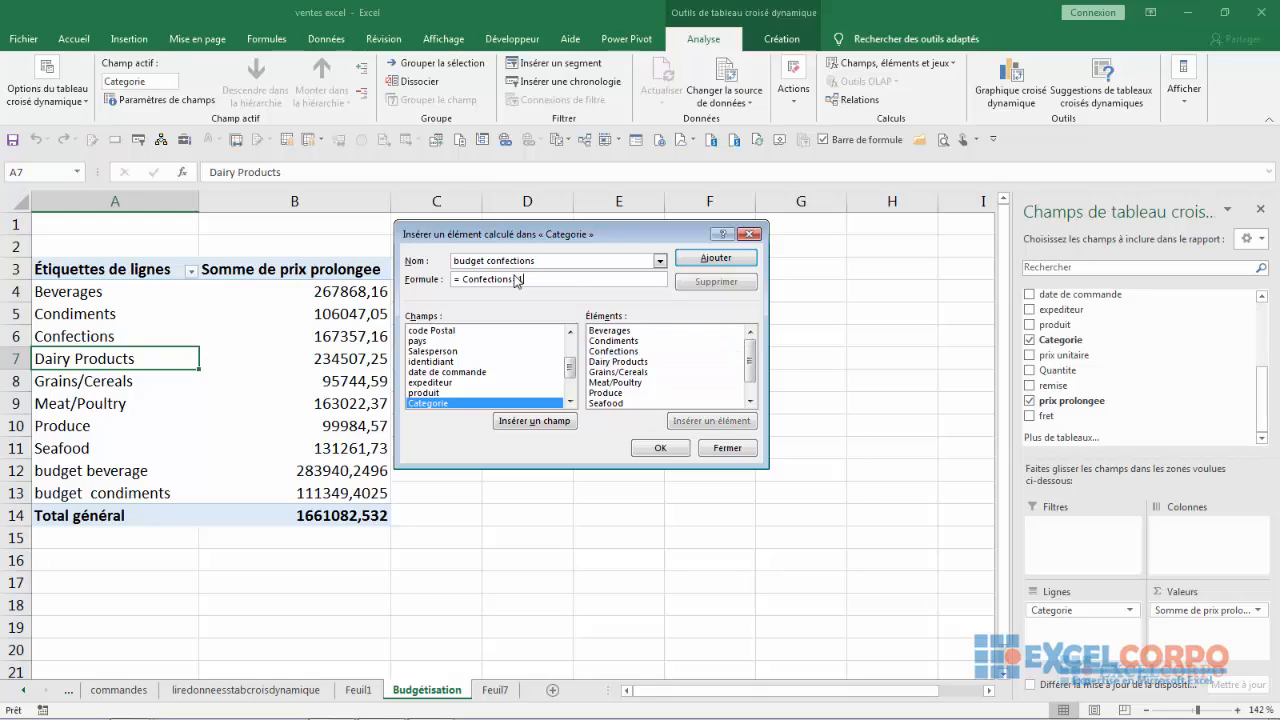
{"action": "type", "text": "1,1"}
{"action": "left_click", "coordinate": [735, 258]}
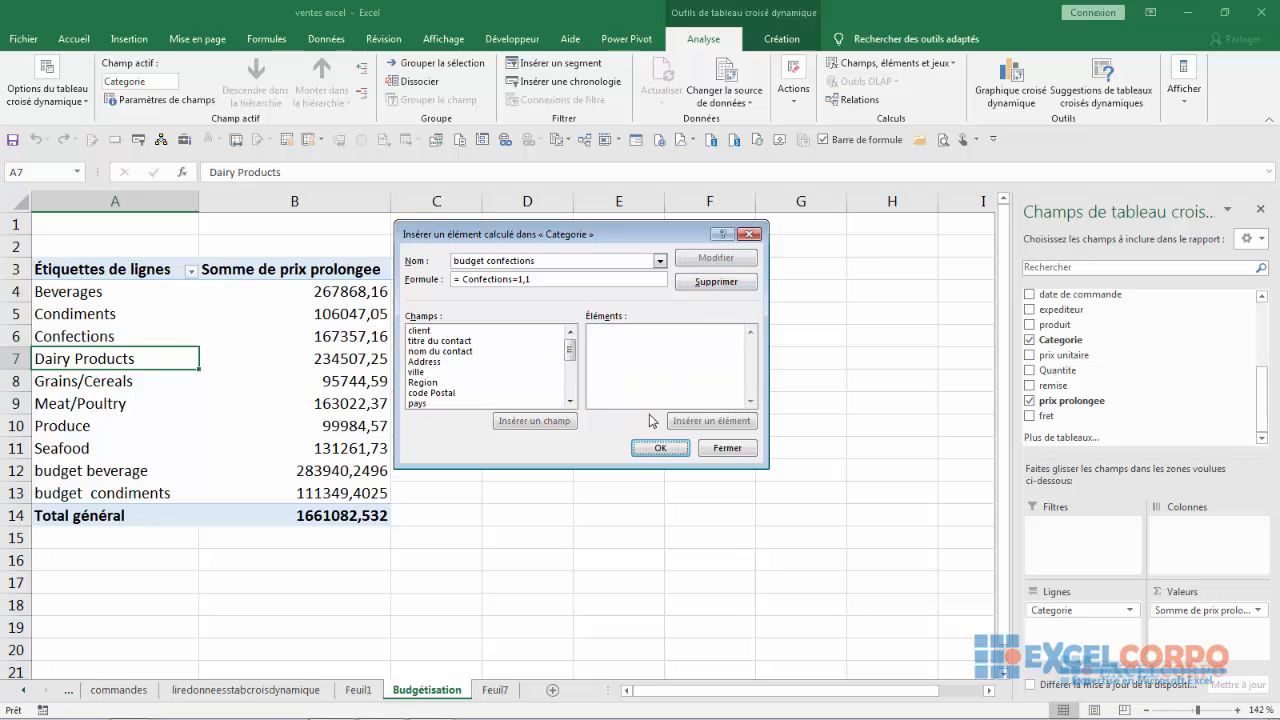
{"action": "left_click", "coordinate": [656, 447]}
Start another calculated item in the Categorie field and name it "budget dairy products".
{"action": "key", "text": "Down"}
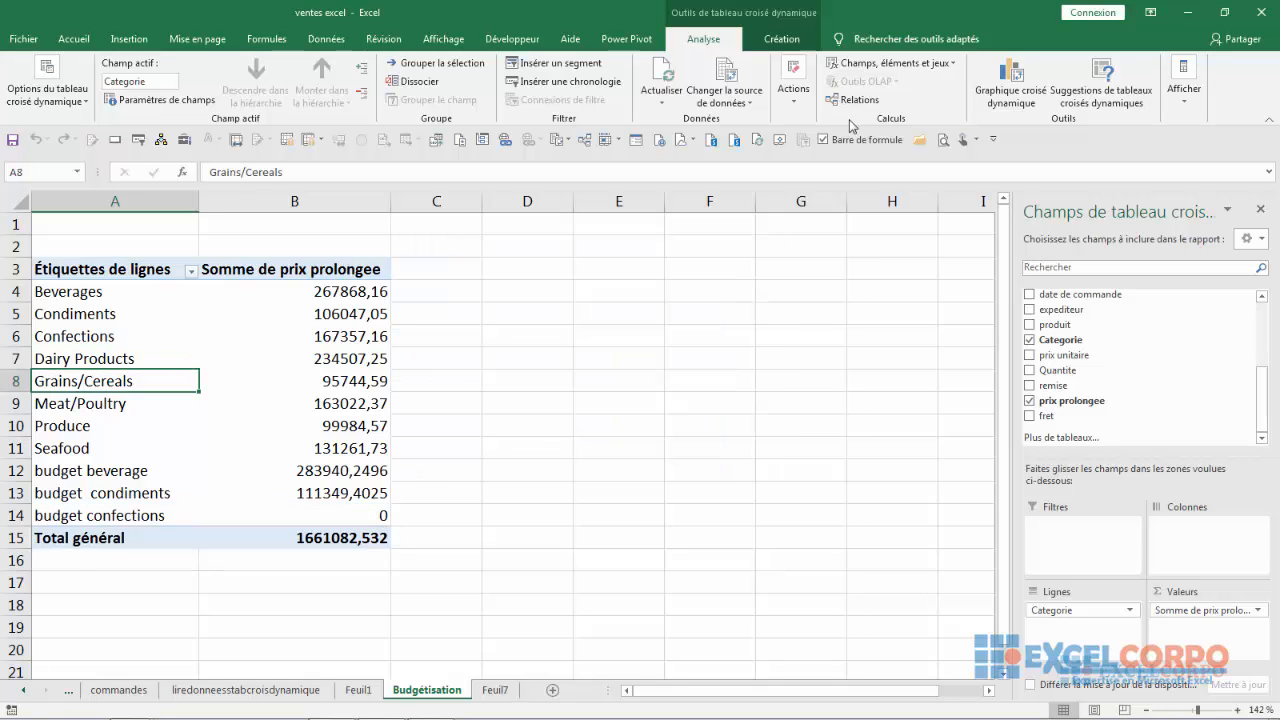
{"action": "left_click", "coordinate": [935, 64]}
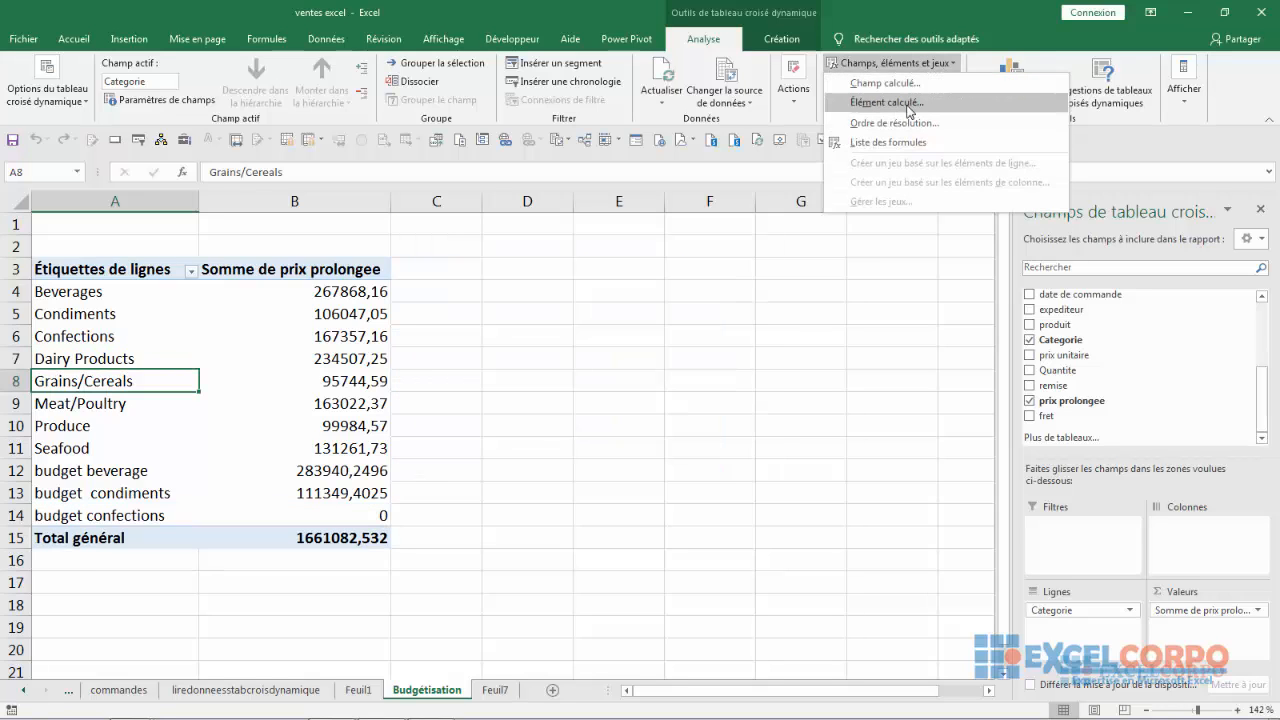
{"action": "left_click", "coordinate": [908, 102]}
{"action": "key", "text": "BackSpace"}
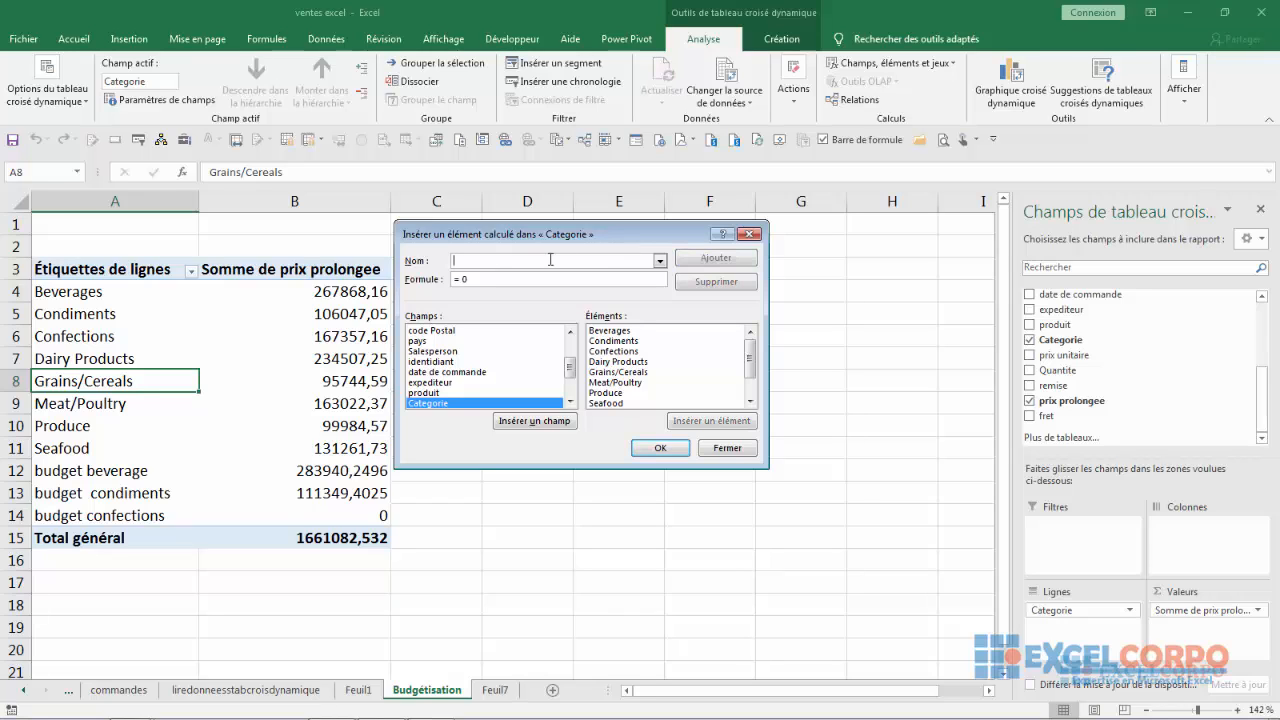
{"action": "type", "text": "budget"}
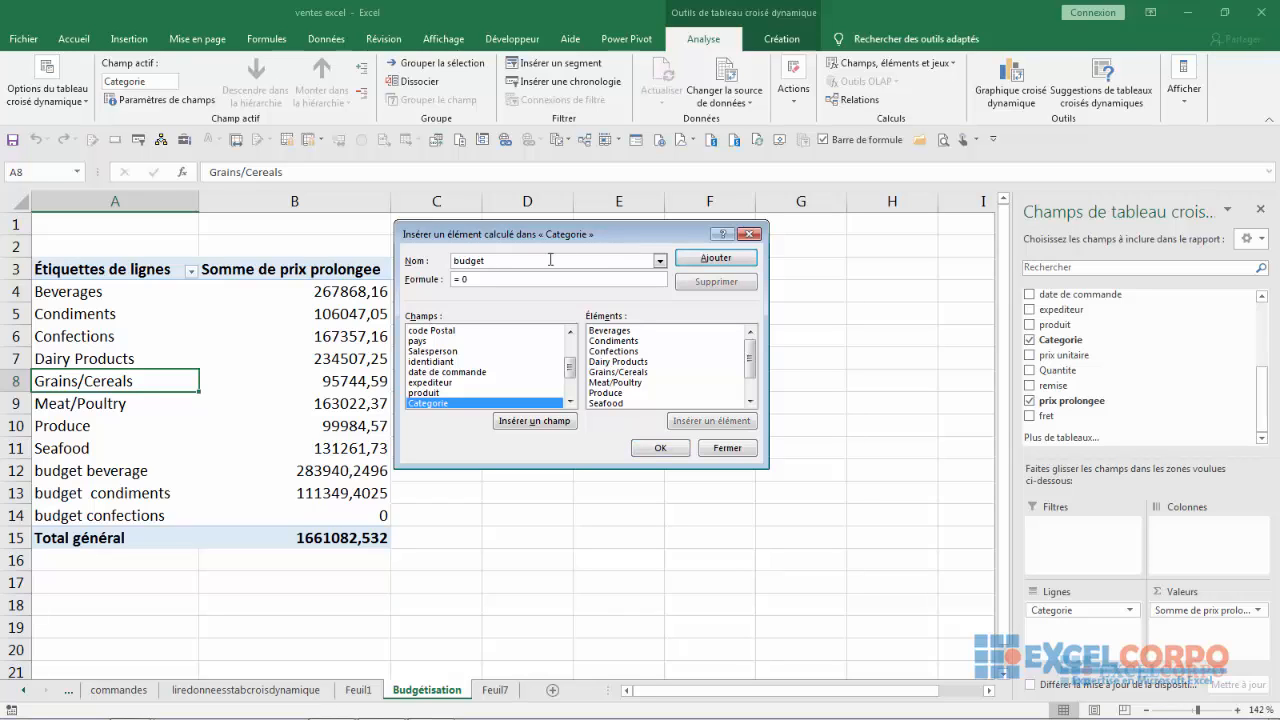
{"action": "type", "text": " dairy products"}
Define the dairy products budget item with the formula = 'Dairy Products'*1,04 and add it to the pivot table.
{"action": "left_click", "coordinate": [624, 362]}
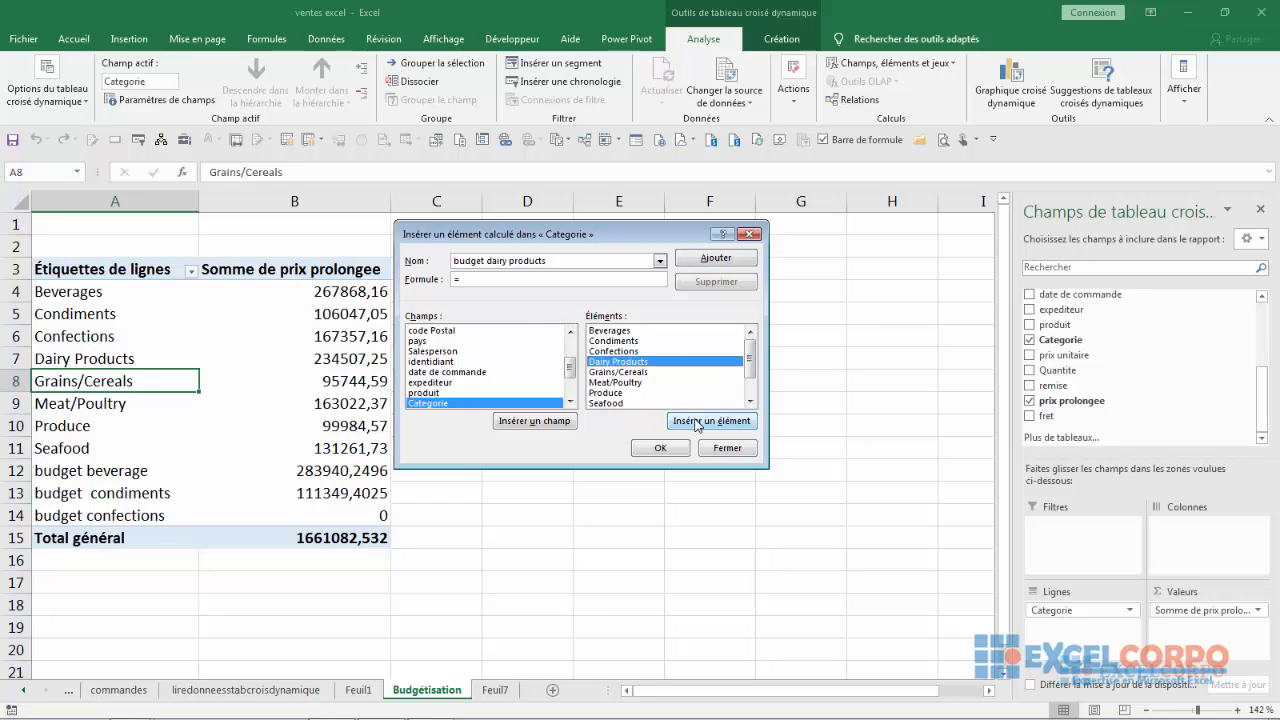
{"action": "left_click", "coordinate": [700, 422]}
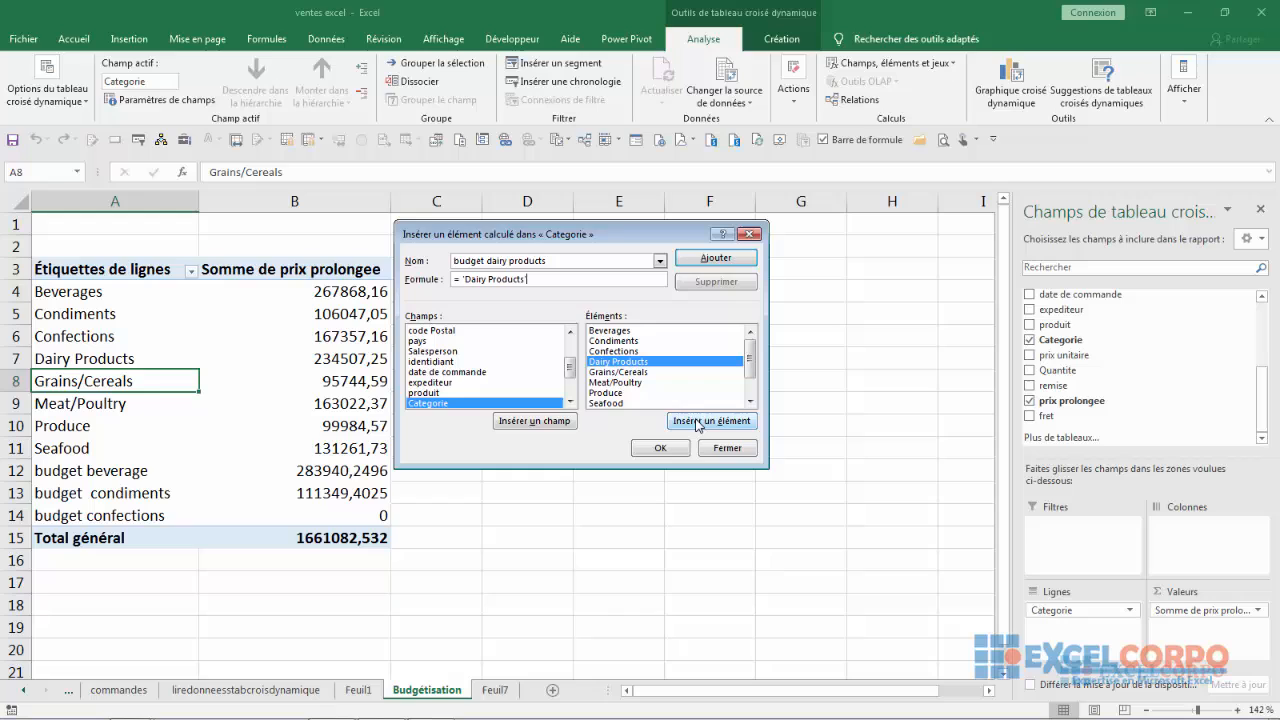
{"action": "left_click", "coordinate": [539, 283]}
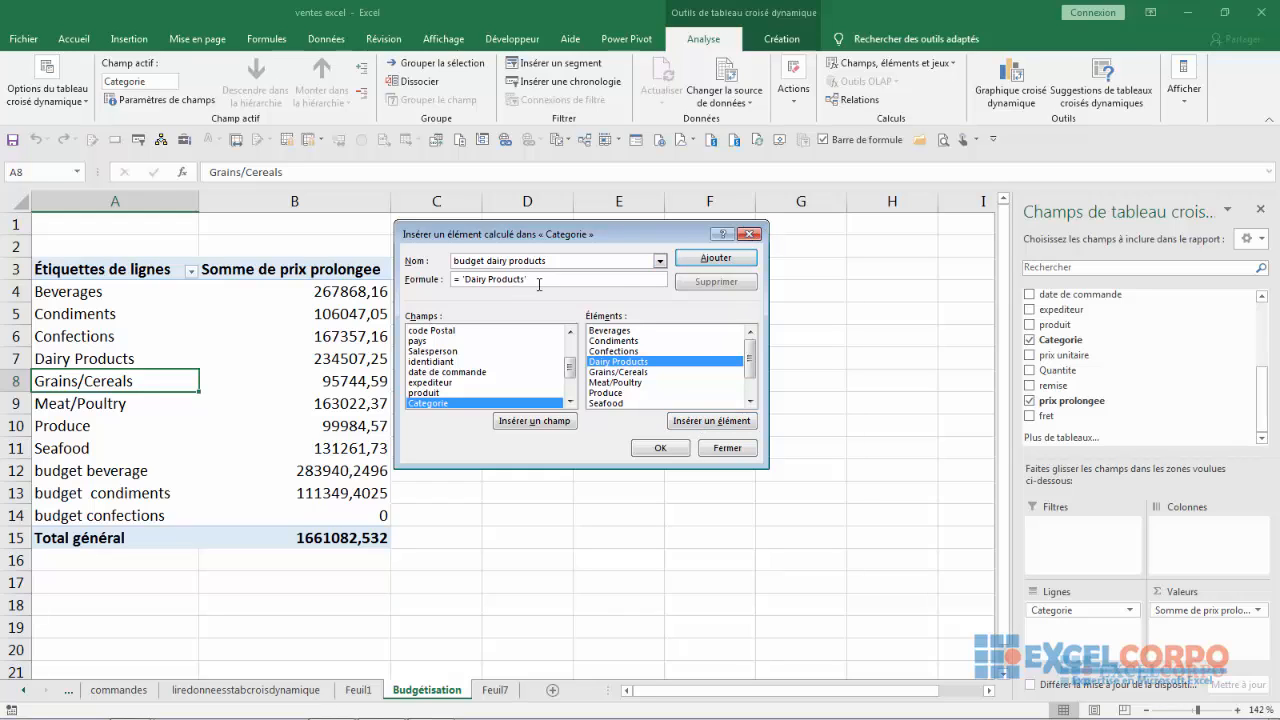
{"action": "type", "text": "*"}
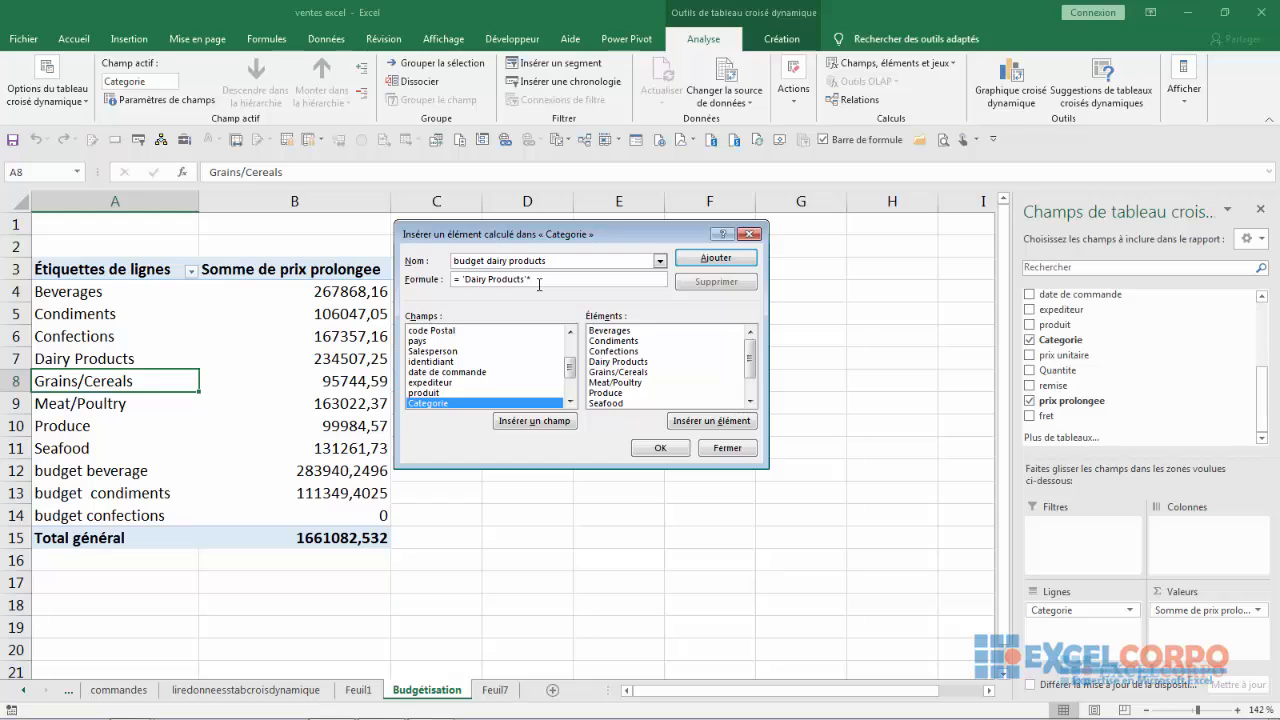
{"action": "type", "text": "1,04"}
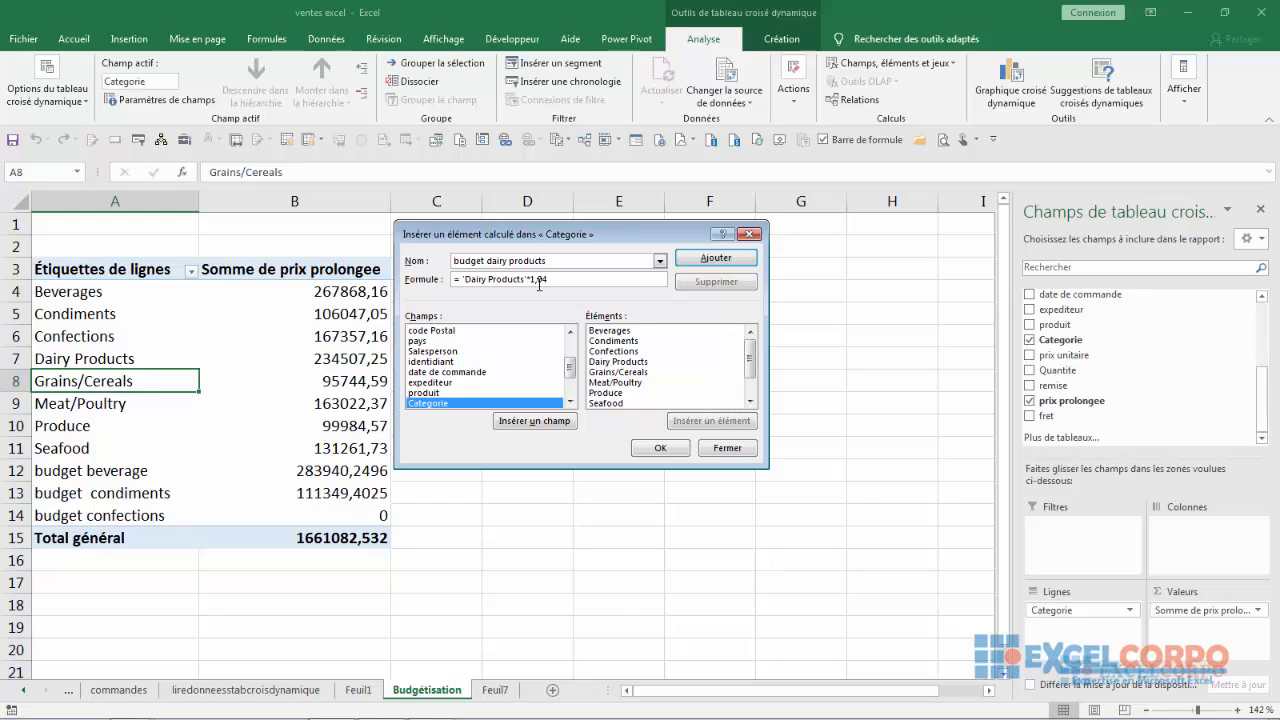
{"action": "left_click", "coordinate": [716, 262]}
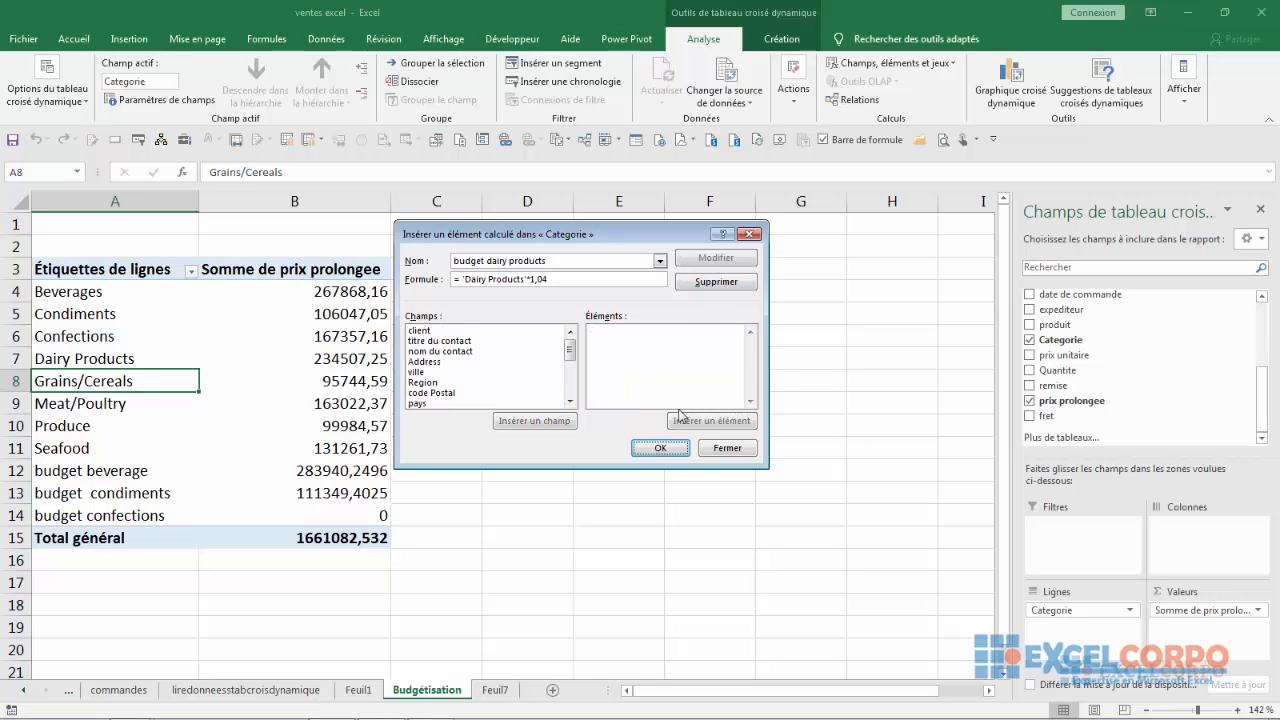
{"action": "left_click", "coordinate": [660, 447]}
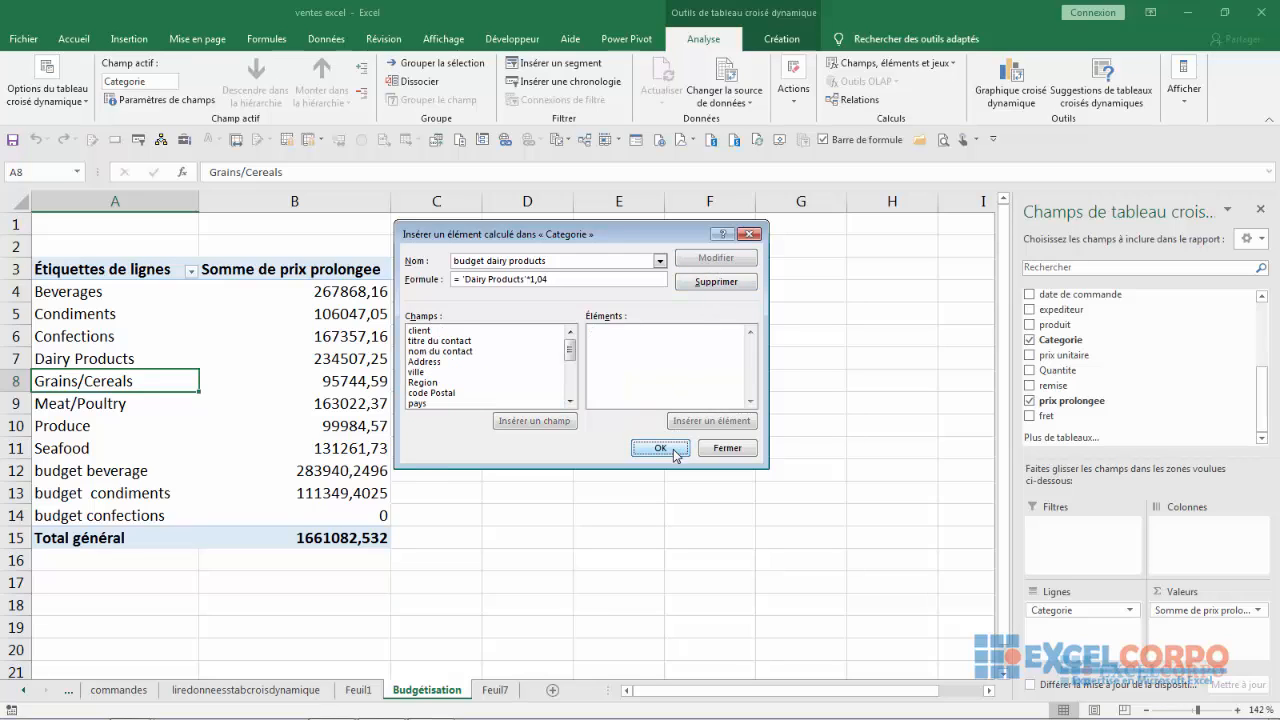
Start a calculated item in the Categorie field for the grains forecast and name it "budget grains/cereals".
{"action": "left_click", "coordinate": [115, 425]}
{"action": "left_click", "coordinate": [888, 62]}
{"action": "left_click", "coordinate": [886, 100]}
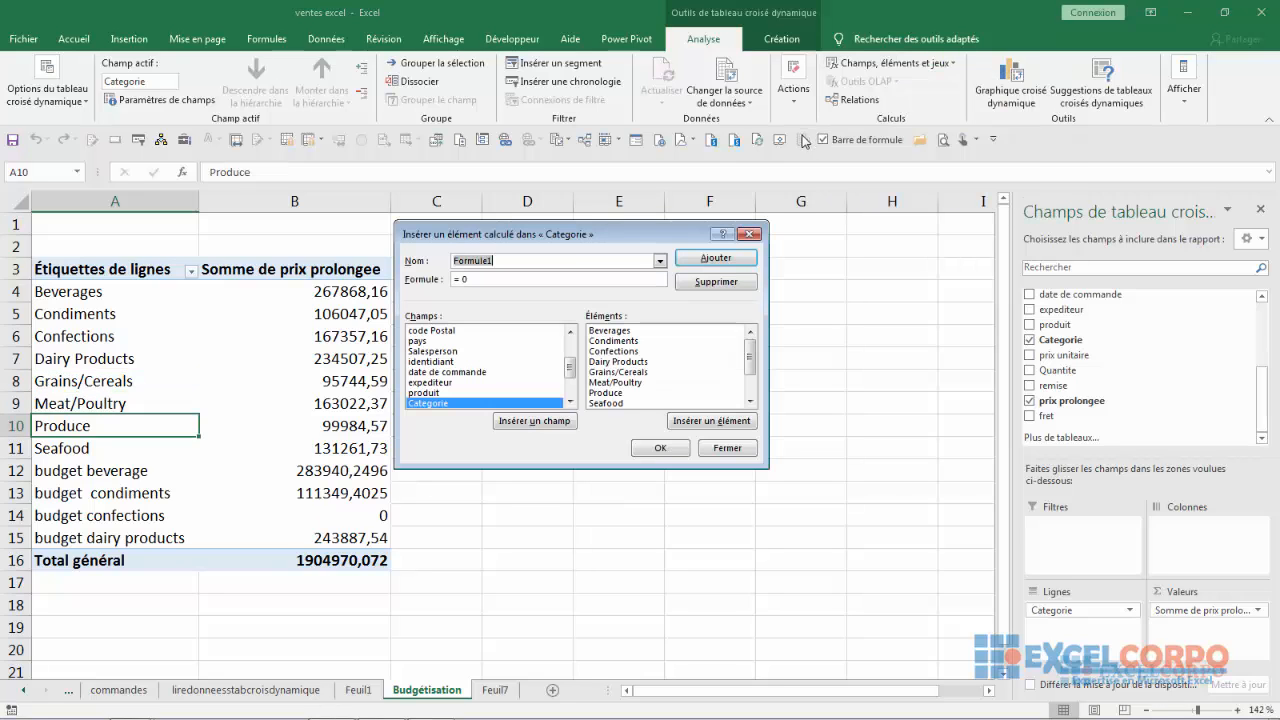
{"action": "type", "text": "bu"}
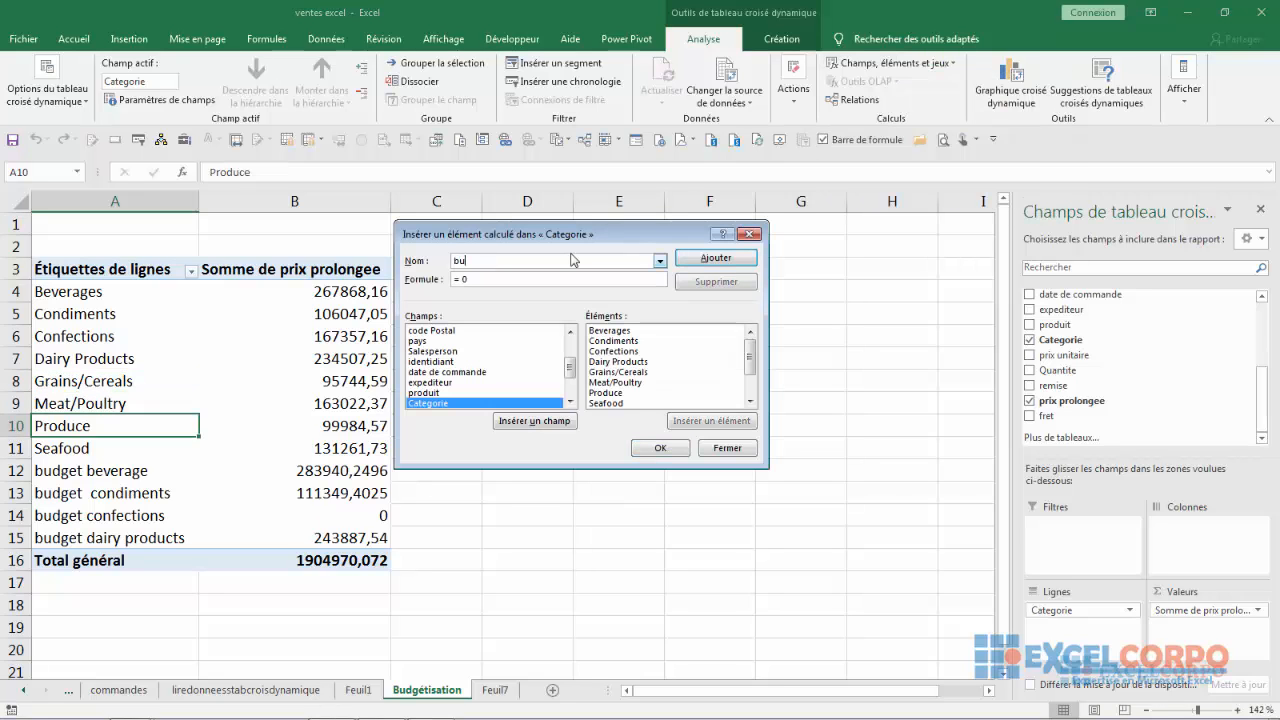
{"action": "type", "text": "dget grains/cereals"}
Define the grains/cereals budget item with the formula = 'Grains/Cereals'*1,07 and add it to the pivot table.
{"action": "left_click", "coordinate": [617, 372]}
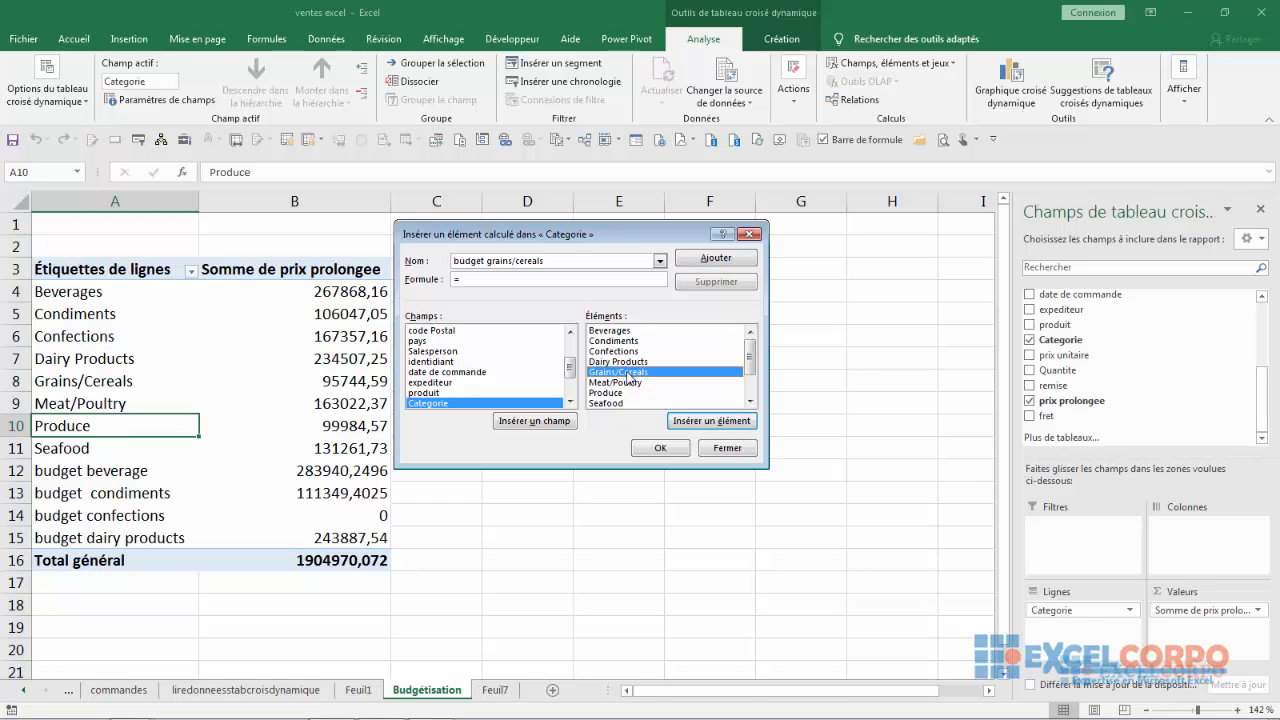
{"action": "left_click", "coordinate": [685, 422]}
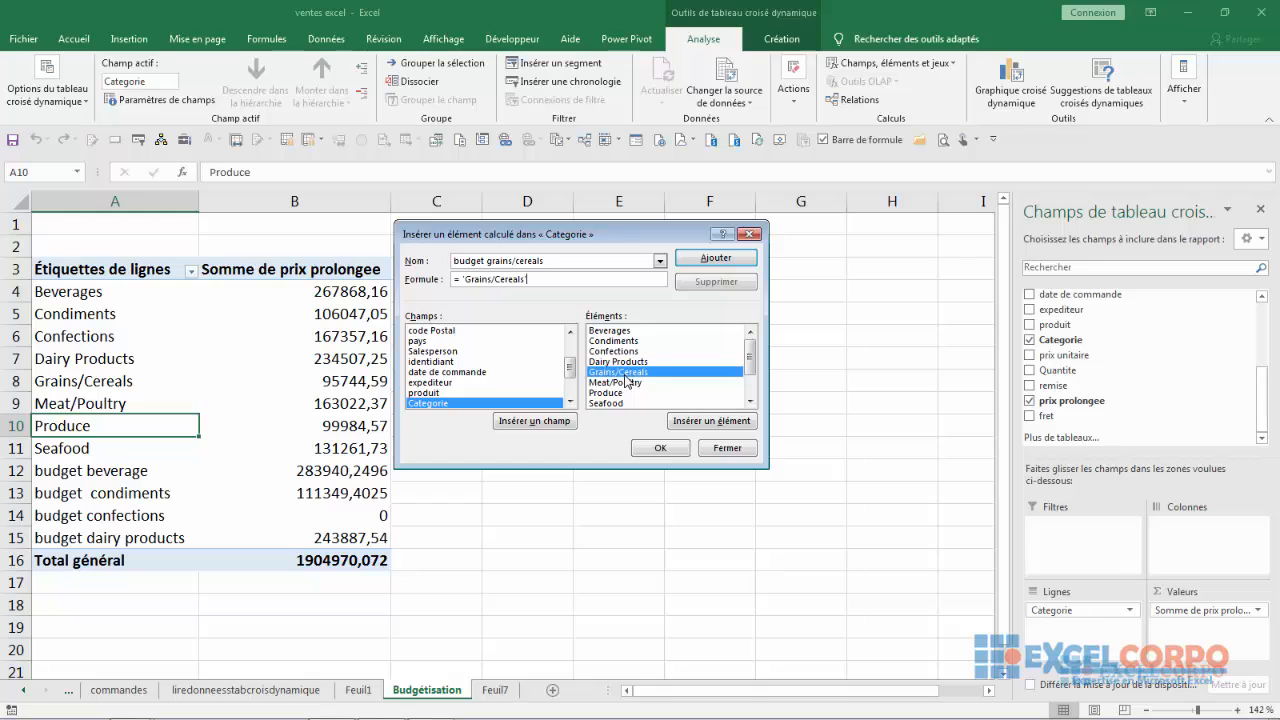
{"action": "type", "text": "*"}
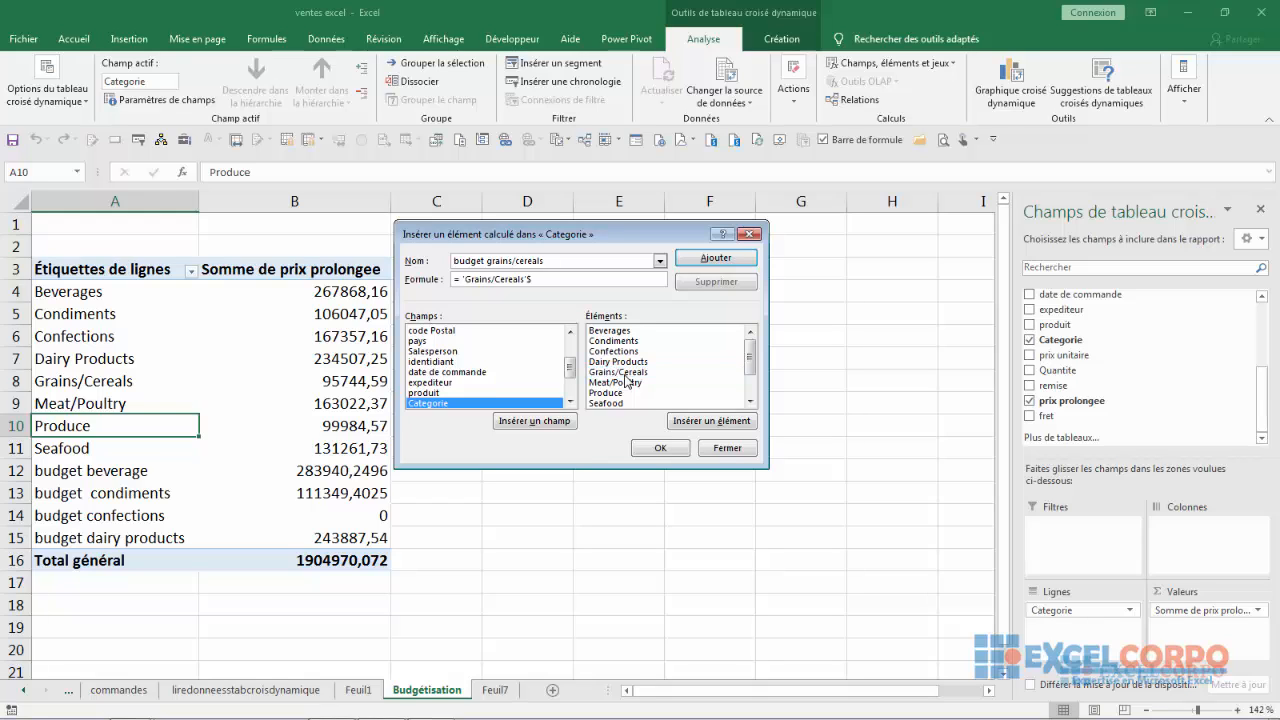
{"action": "key", "text": "BackSpace"}
{"action": "type", "text": "*1;"}
{"action": "type", "text": "0"}
{"action": "type", "text": "7"}
{"action": "left_click", "coordinate": [714, 258]}
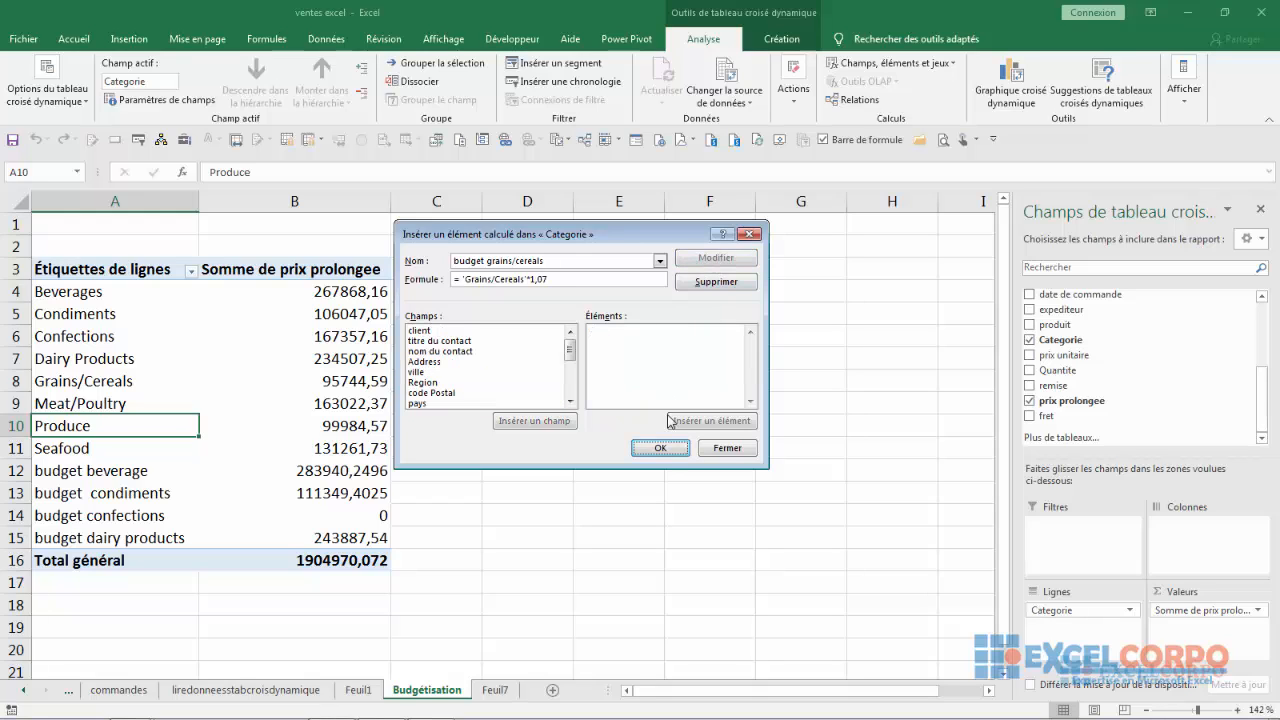
{"action": "left_click", "coordinate": [664, 450]}
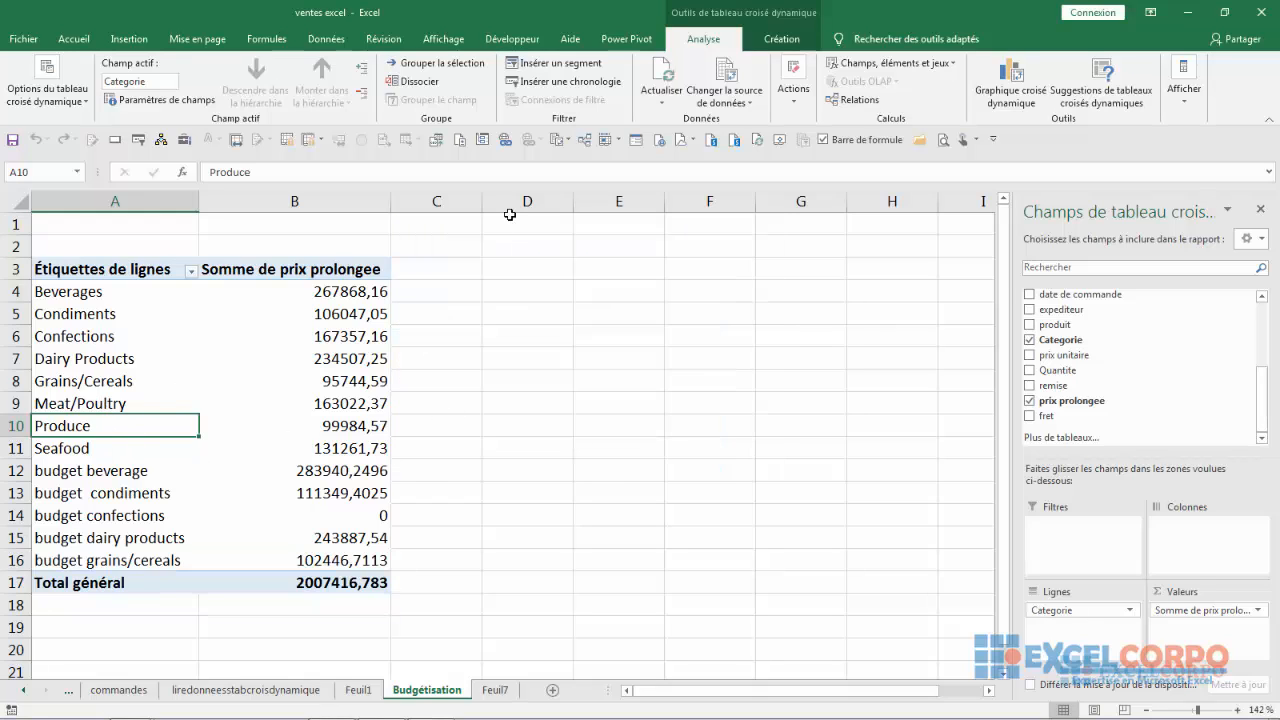
Start a calculated item in the Categorie field for the meat forecast and name it "budget meat/poulttry".
{"action": "left_click", "coordinate": [860, 66]}
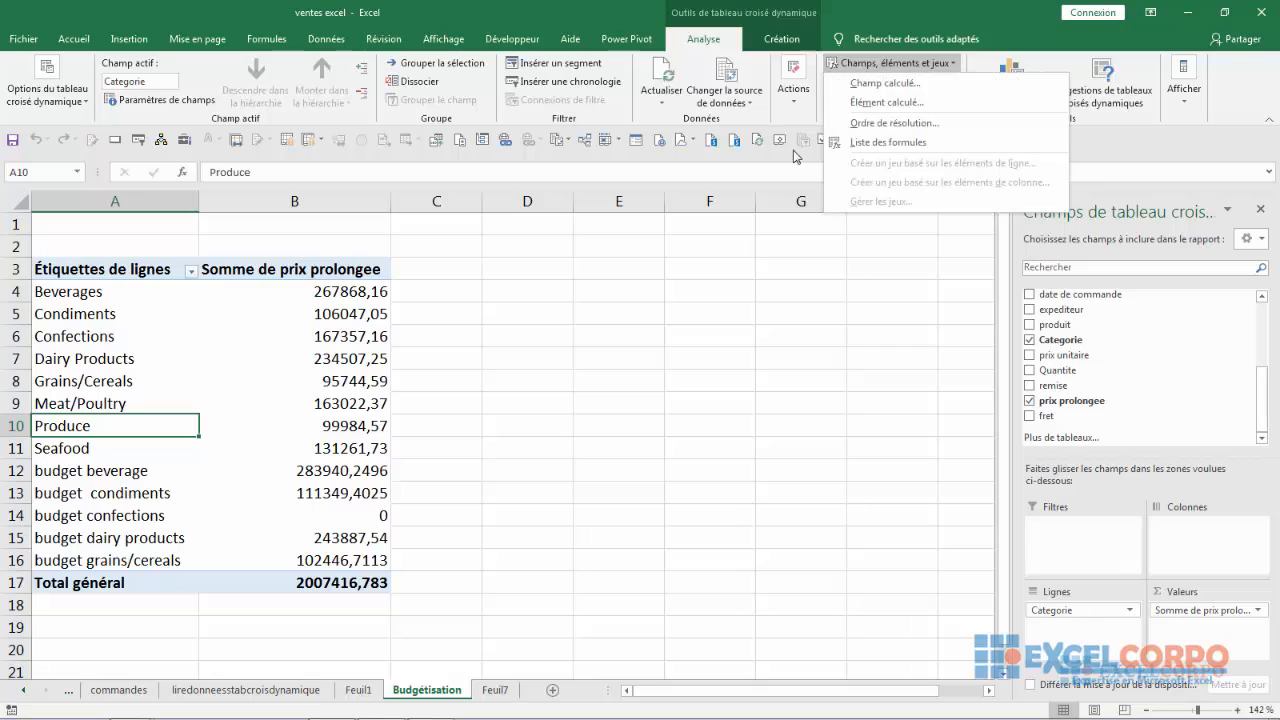
{"action": "left_click", "coordinate": [888, 104]}
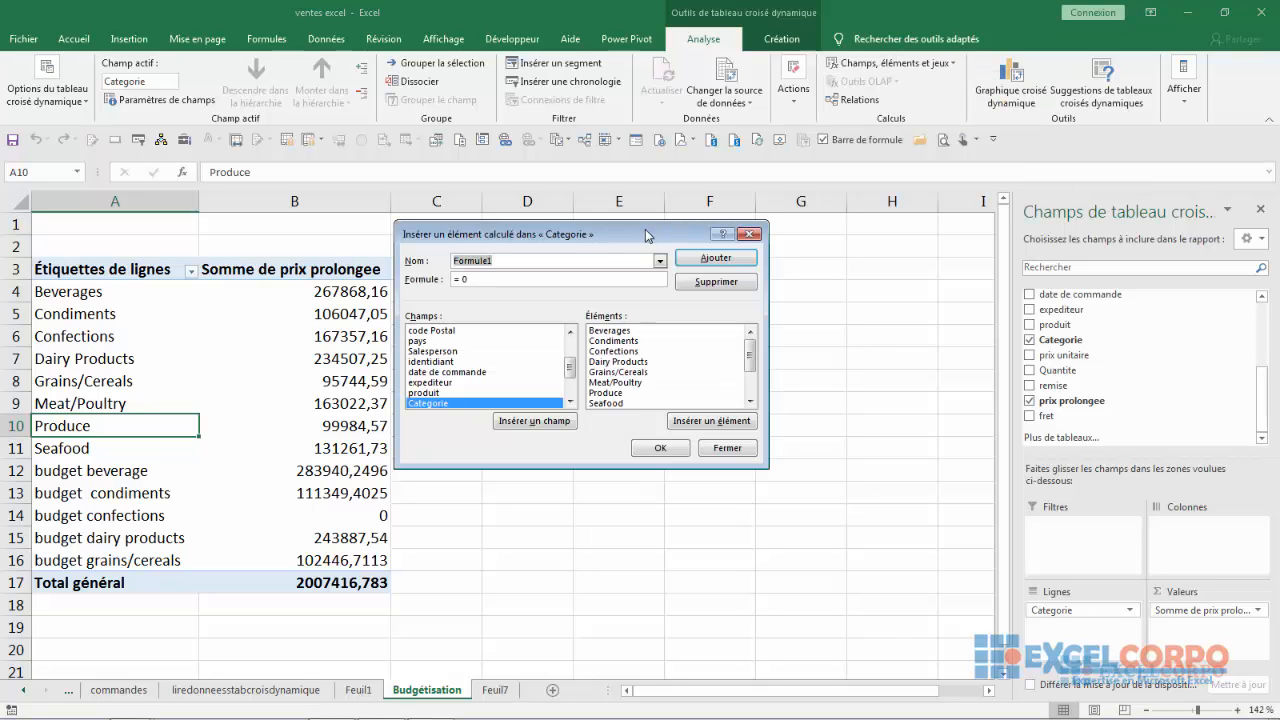
{"action": "type", "text": "bud"}
{"action": "key", "text": "BackSpace"}
{"action": "key", "text": "BackSpace"}
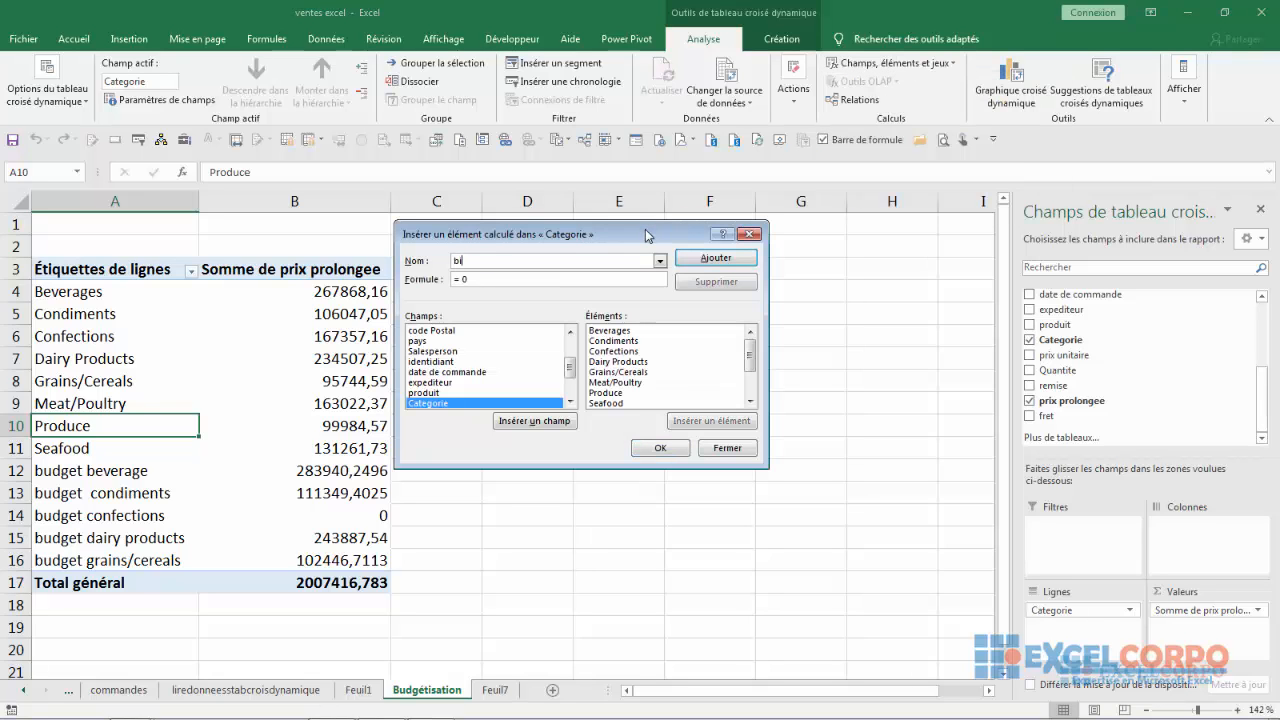
{"action": "type", "text": "udget "}
{"action": "type", "text": "meat/"}
{"action": "type", "text": "po"}
{"action": "type", "text": "ullt"}
{"action": "type", "text": "ry"}
{"action": "key", "text": "BackSpace"}
Define the meat budget item with the formula = 'Meat/Poultry'*1,06 and add it to the pivot table.
{"action": "left_click", "coordinate": [627, 373]}
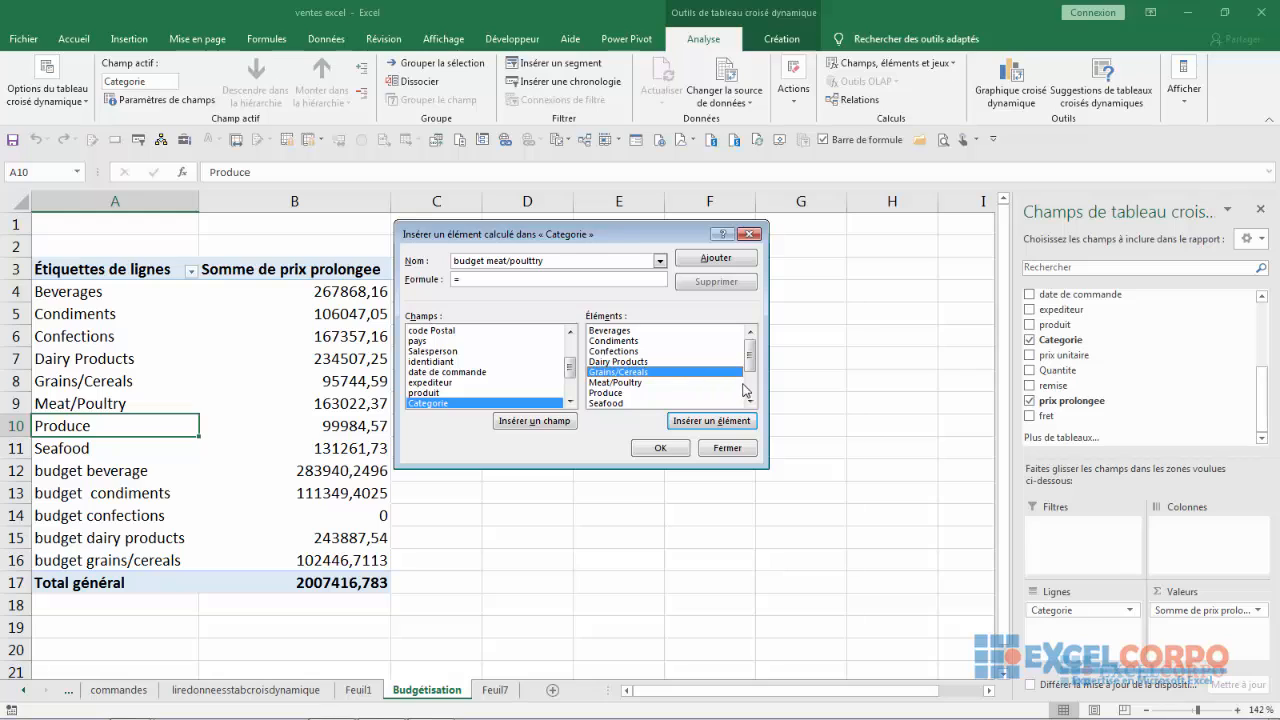
{"action": "left_click_drag", "start_coordinate": [751, 365], "coordinate": [751, 370]}
{"action": "left_click", "coordinate": [629, 373]}
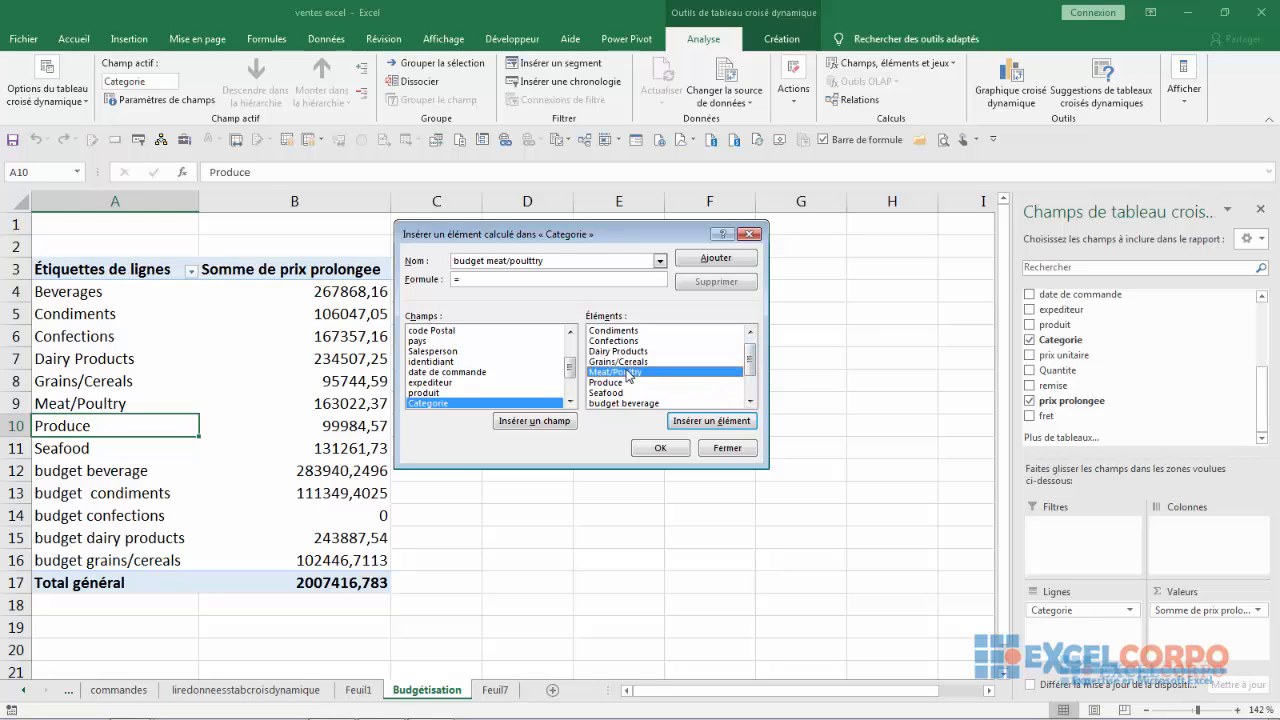
{"action": "left_click", "coordinate": [686, 428]}
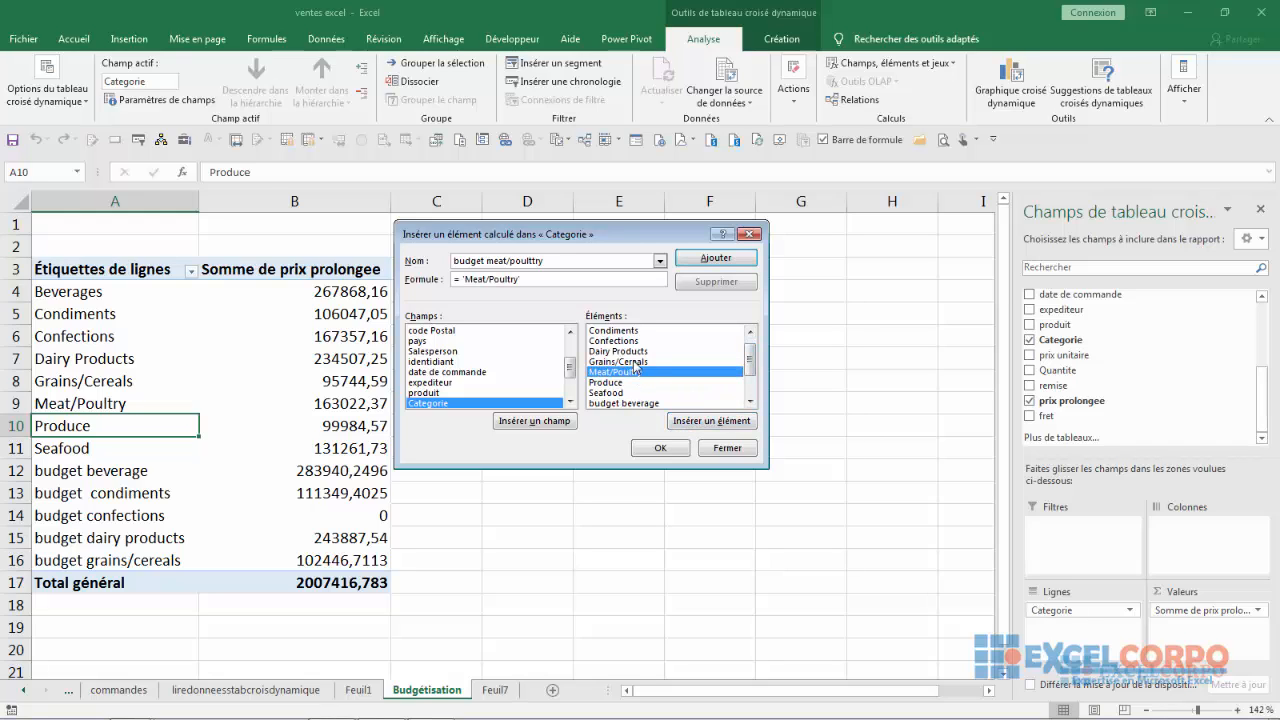
{"action": "type", "text": "*1,06"}
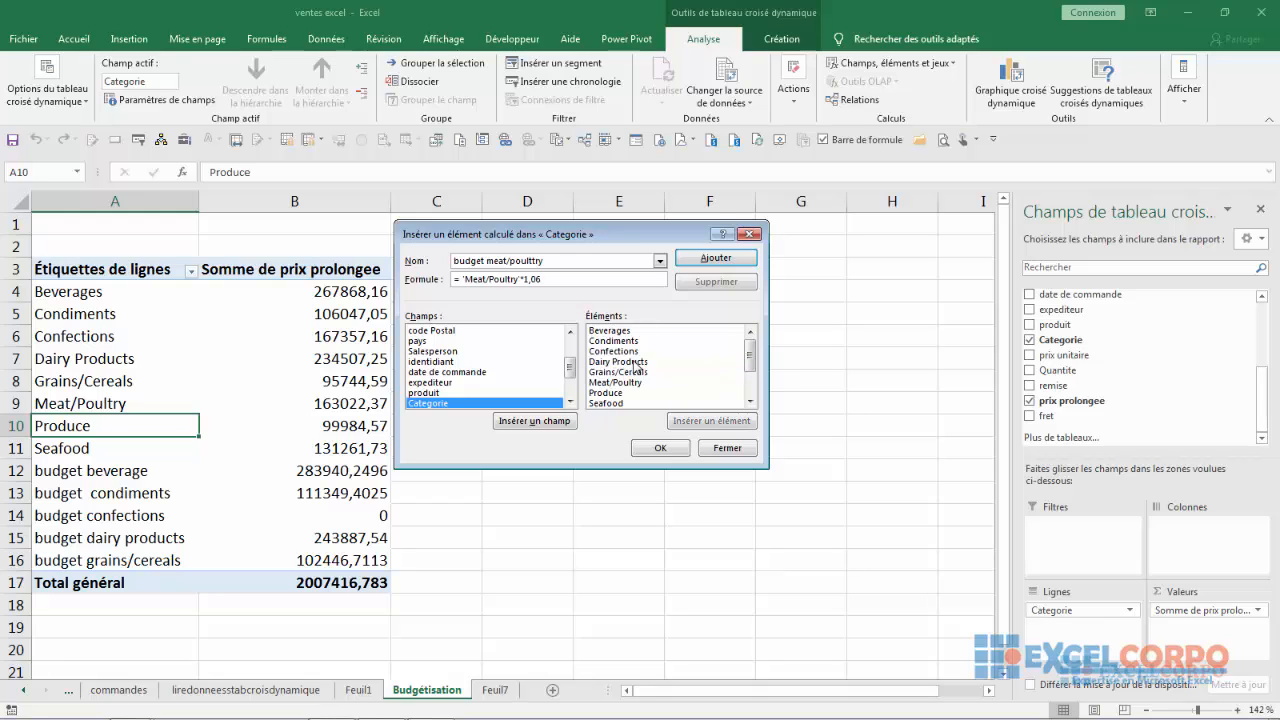
{"action": "left_click", "coordinate": [716, 257]}
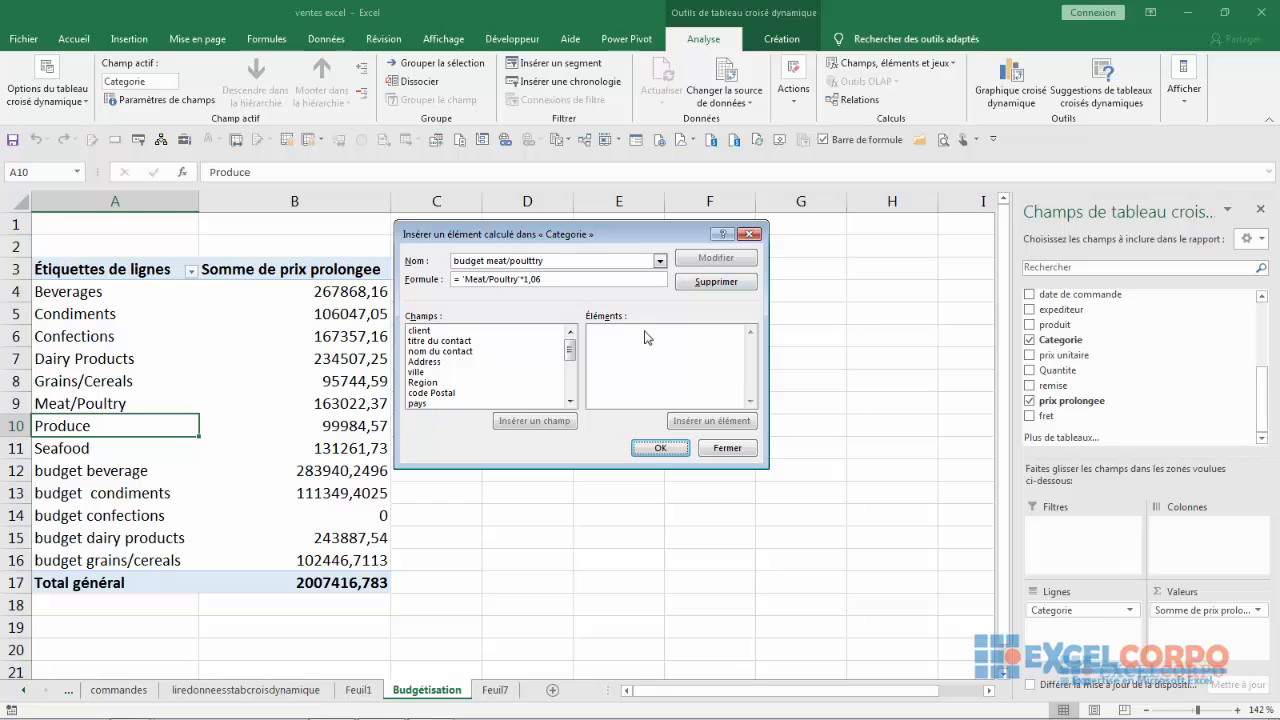
{"action": "left_click", "coordinate": [660, 447]}
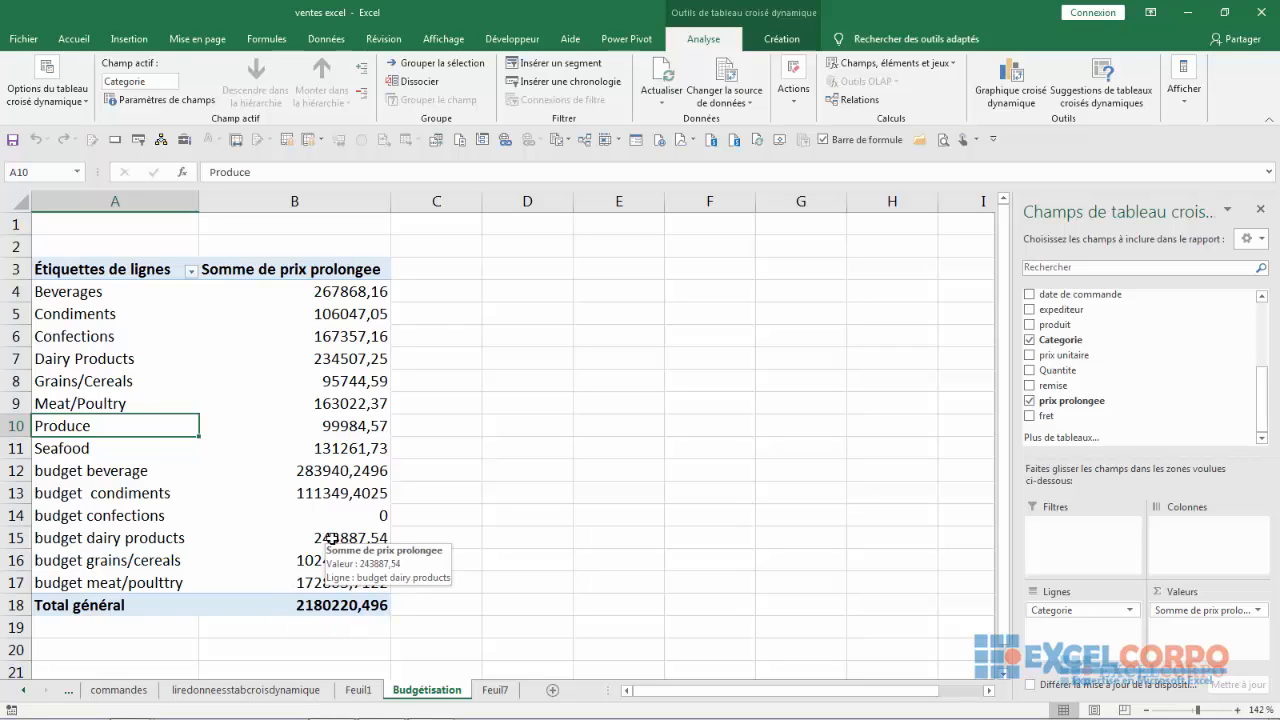
Start a calculated item in the Categorie field for the produce forecast and name it "budget produce".
{"action": "left_click", "coordinate": [888, 63]}
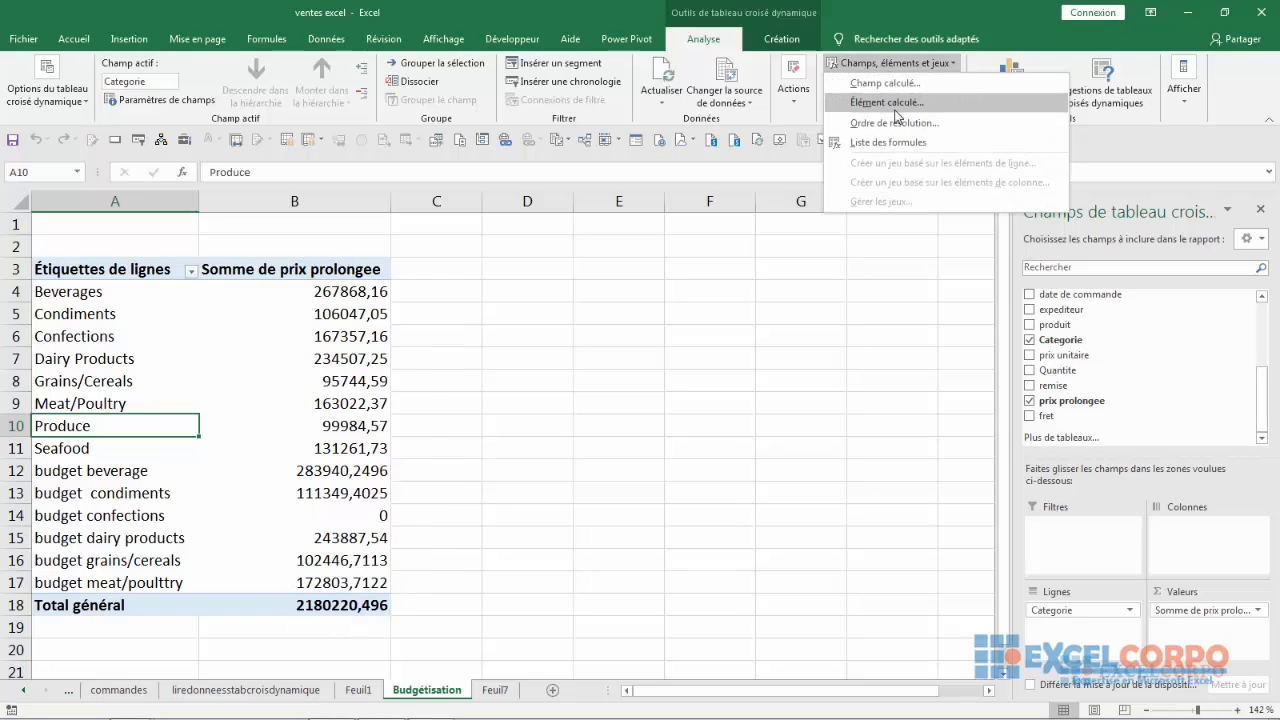
{"action": "left_click", "coordinate": [899, 104]}
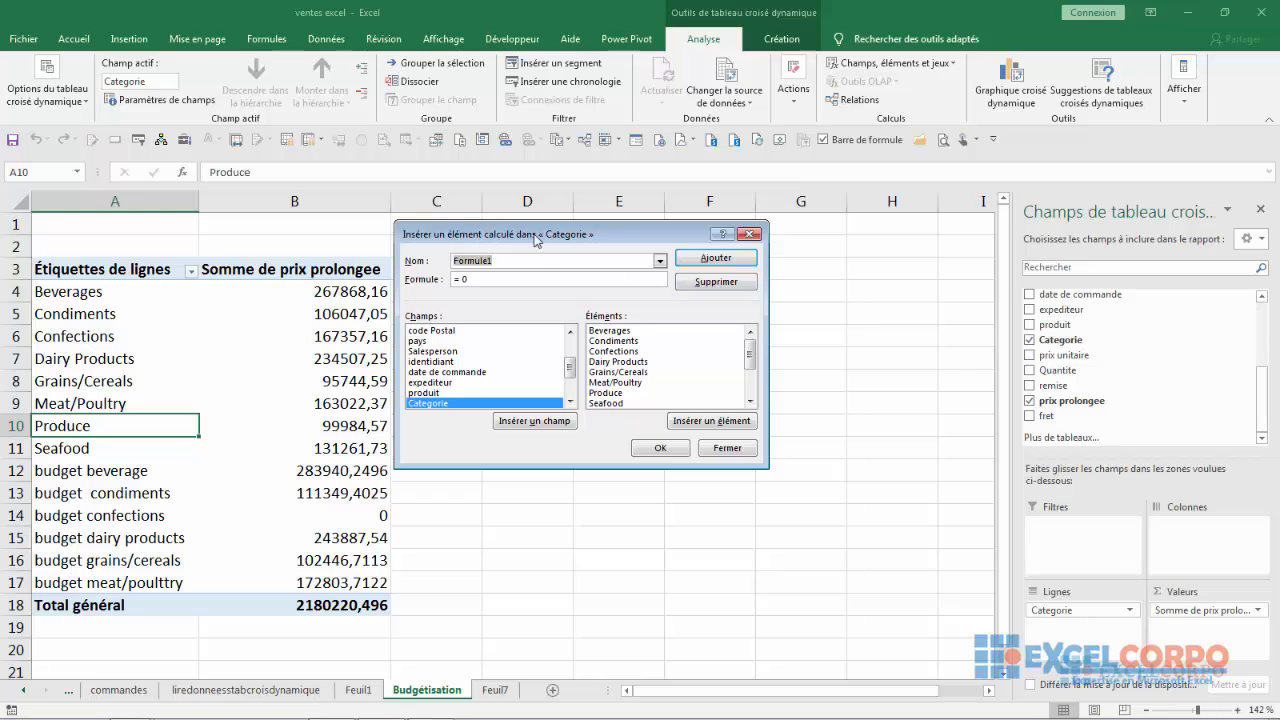
{"action": "key", "text": "BackSpace"}
{"action": "type", "text": "bud"}
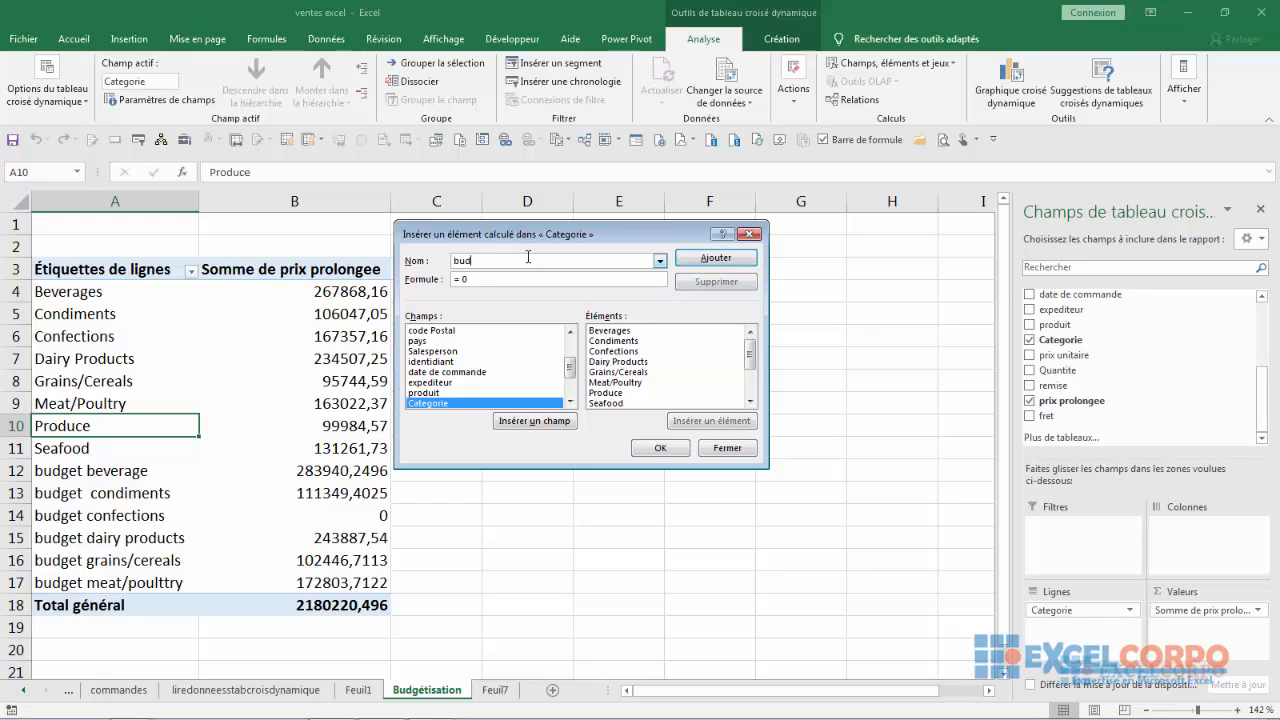
{"action": "type", "text": "get produce"}
Define the produce budget item with the formula = Produce*1,08 and add it to the pivot table.
{"action": "left_click", "coordinate": [617, 392]}
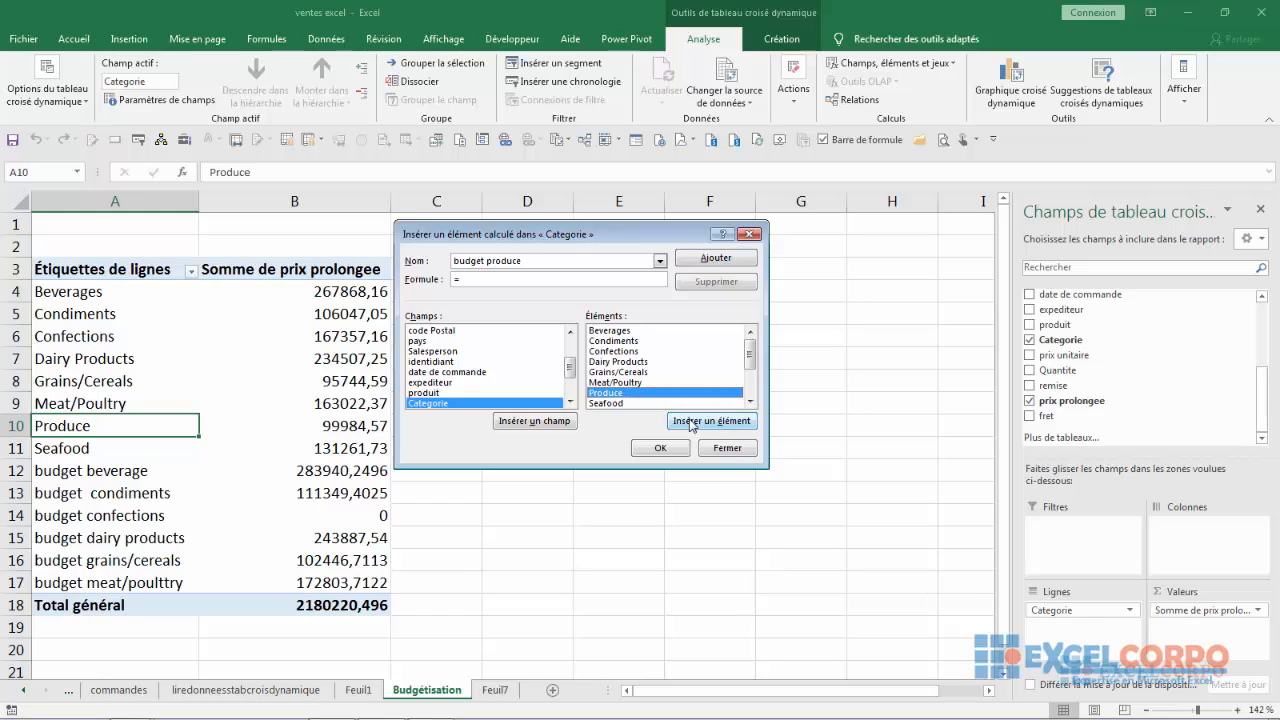
{"action": "left_click", "coordinate": [680, 418]}
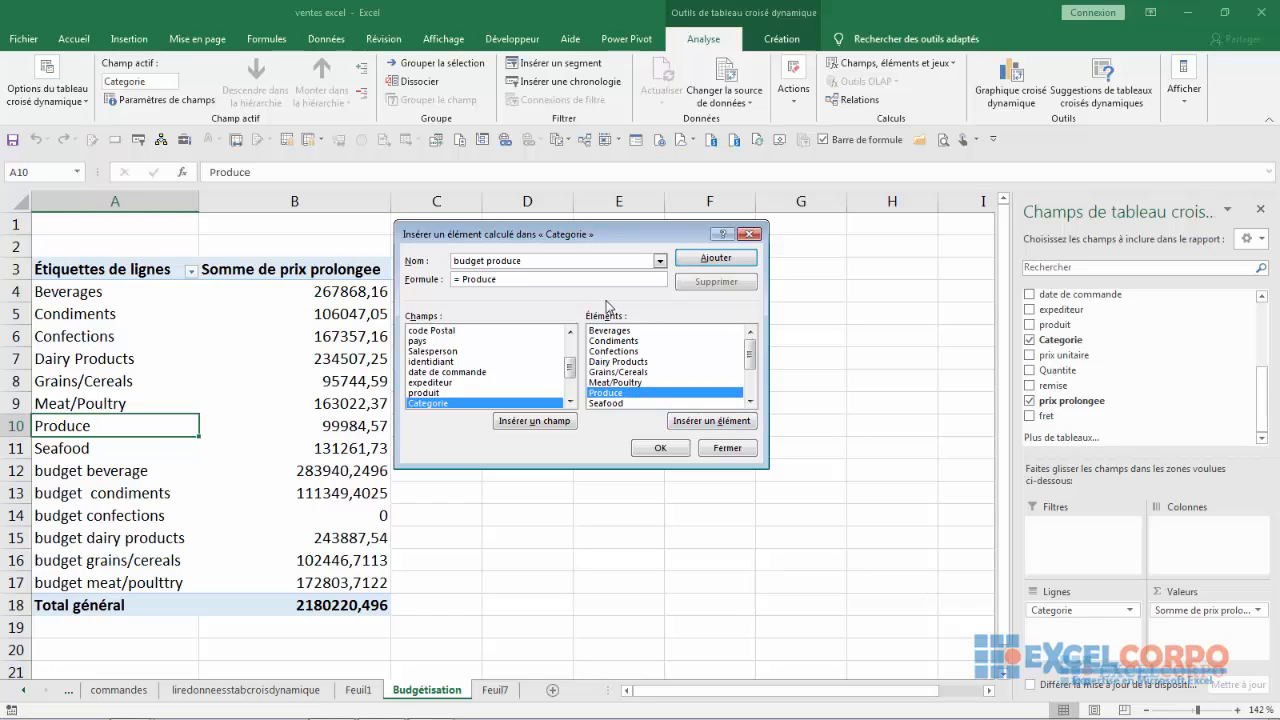
{"action": "type", "text": "*1,08"}
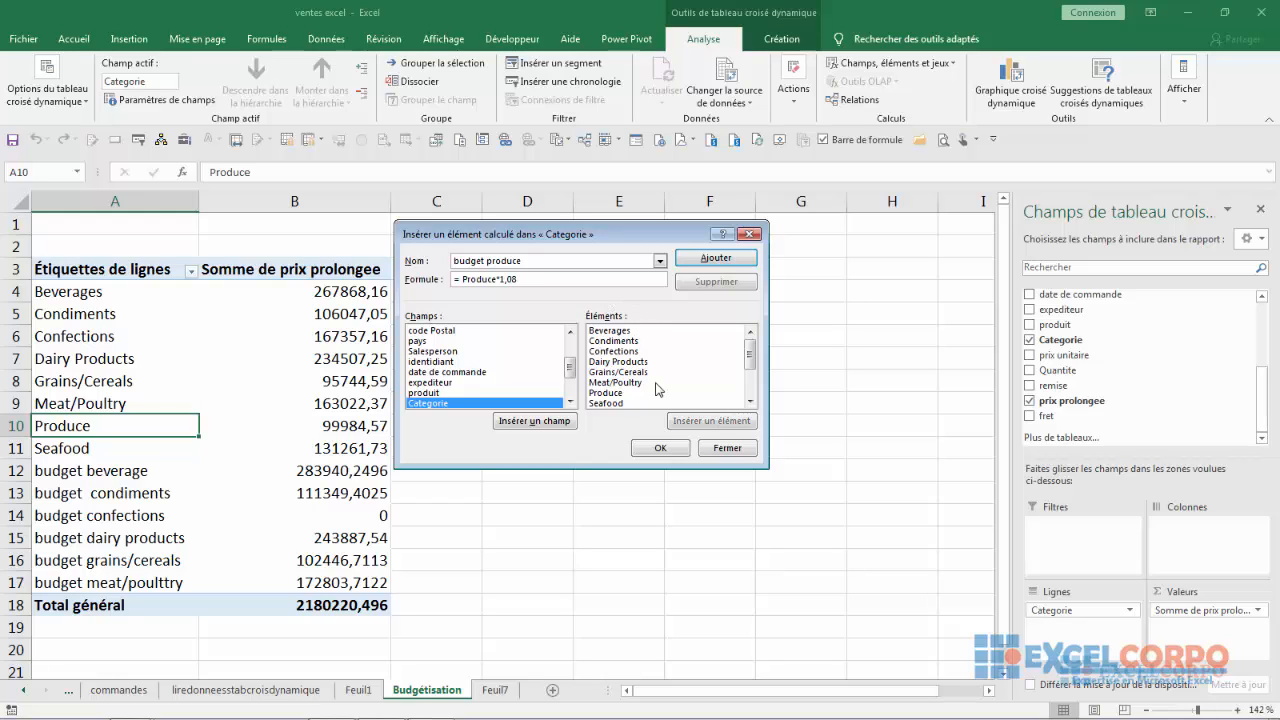
{"action": "left_click", "coordinate": [715, 258]}
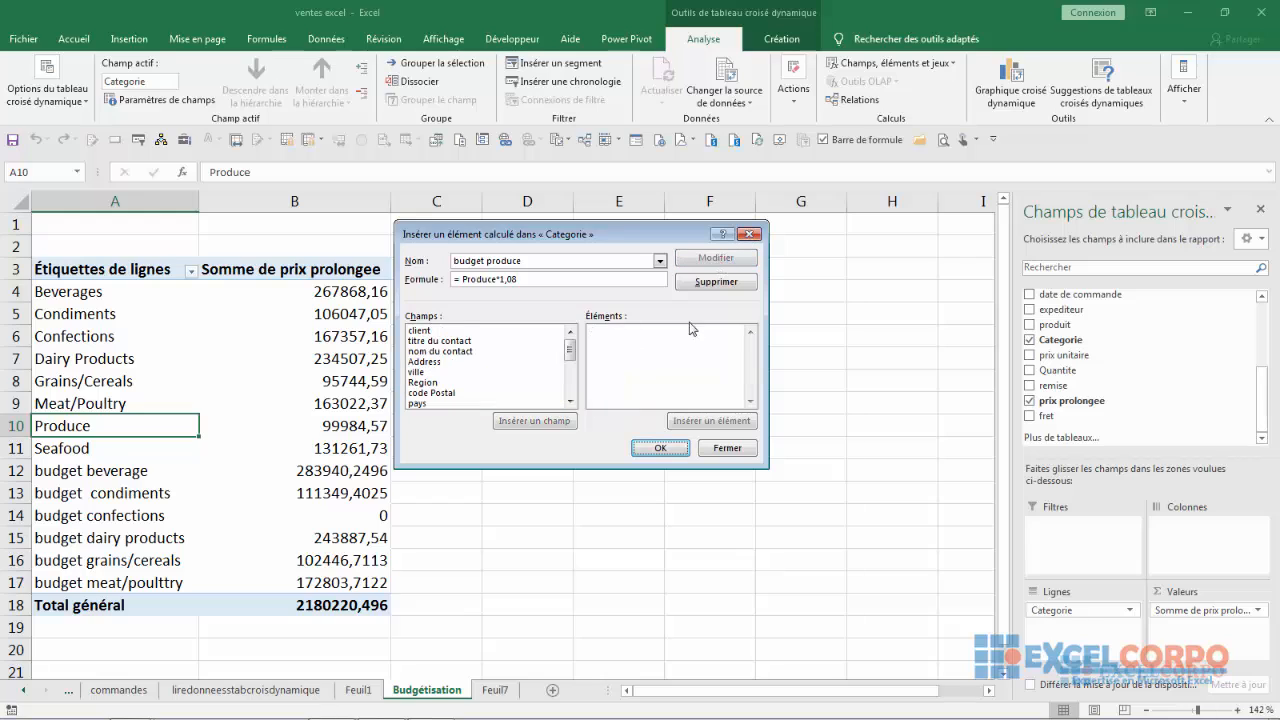
{"action": "left_click", "coordinate": [660, 448]}
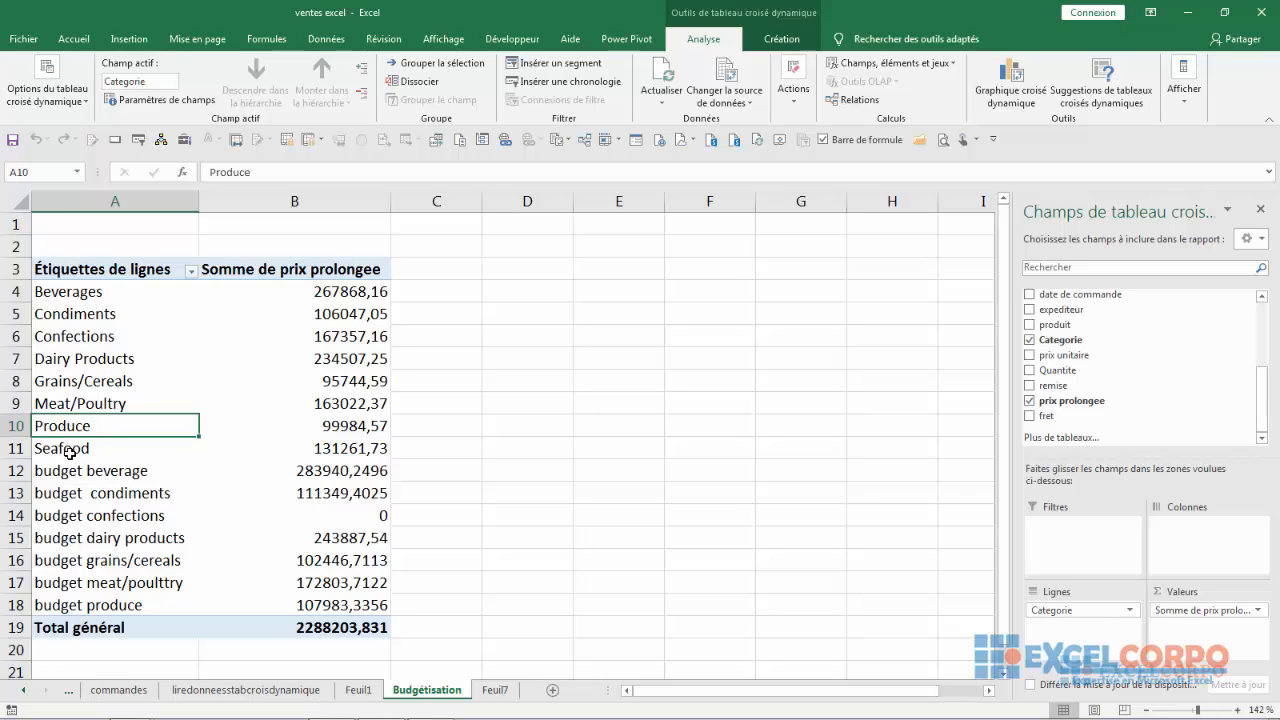
Start a calculated item in the Categorie field for the seafood forecast and name it "budget seasfood".
{"action": "left_click", "coordinate": [69, 452]}
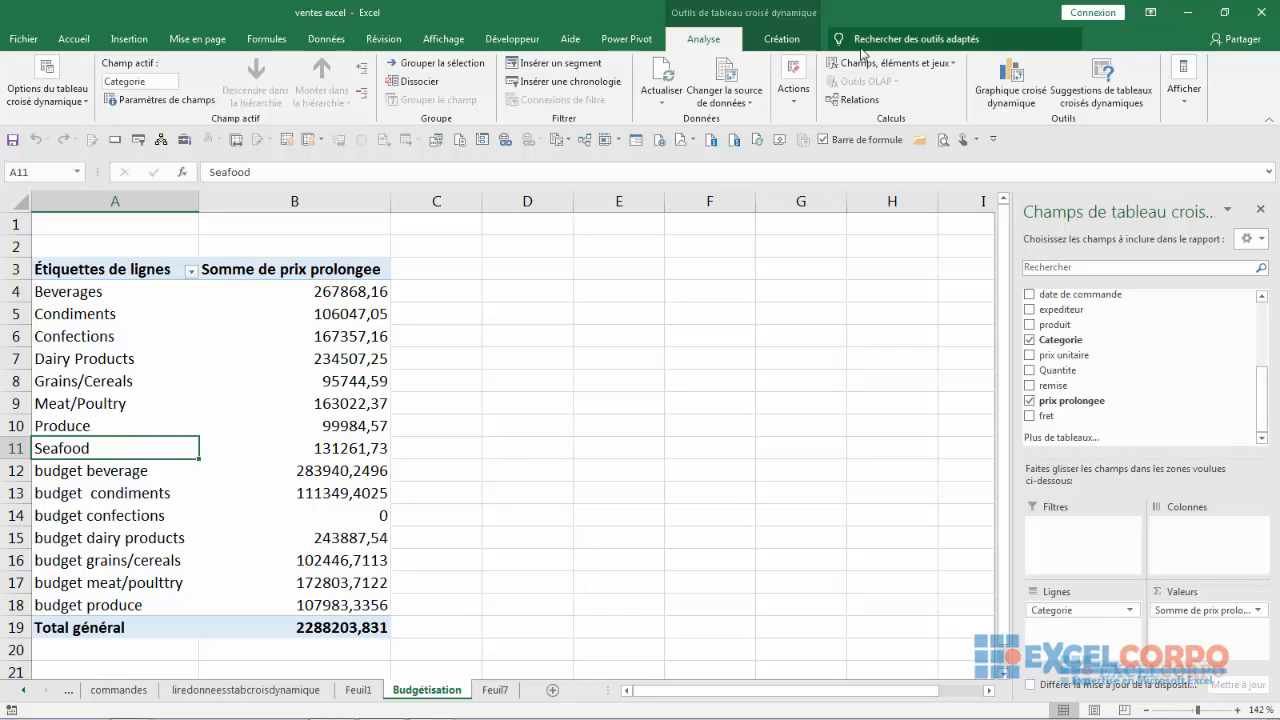
{"action": "left_click", "coordinate": [850, 62]}
{"action": "left_click", "coordinate": [878, 104]}
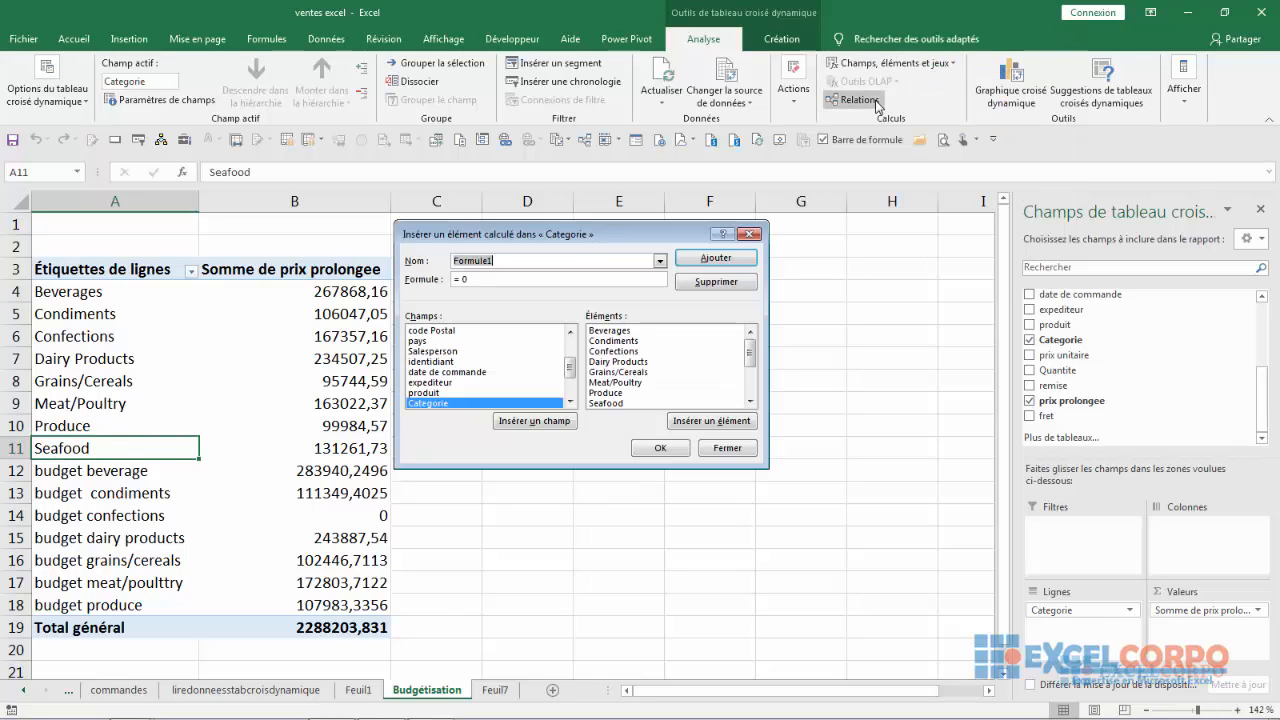
{"action": "type", "text": "budget seasf"}
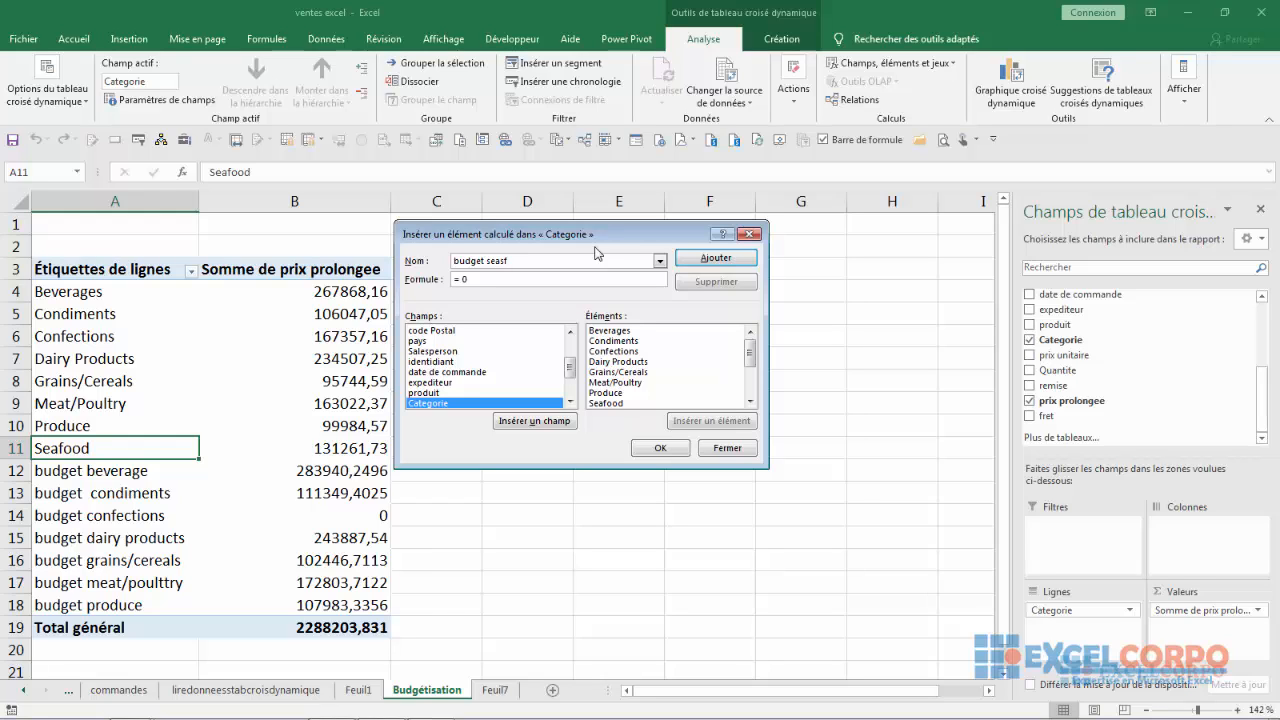
{"action": "type", "text": "od"}
Define the seafood budget item with the formula = Seafood*1,09 and add it to the pivot table.
{"action": "left_click", "coordinate": [580, 280]}
{"action": "key", "text": "BackSpace"}
{"action": "left_click", "coordinate": [635, 403]}
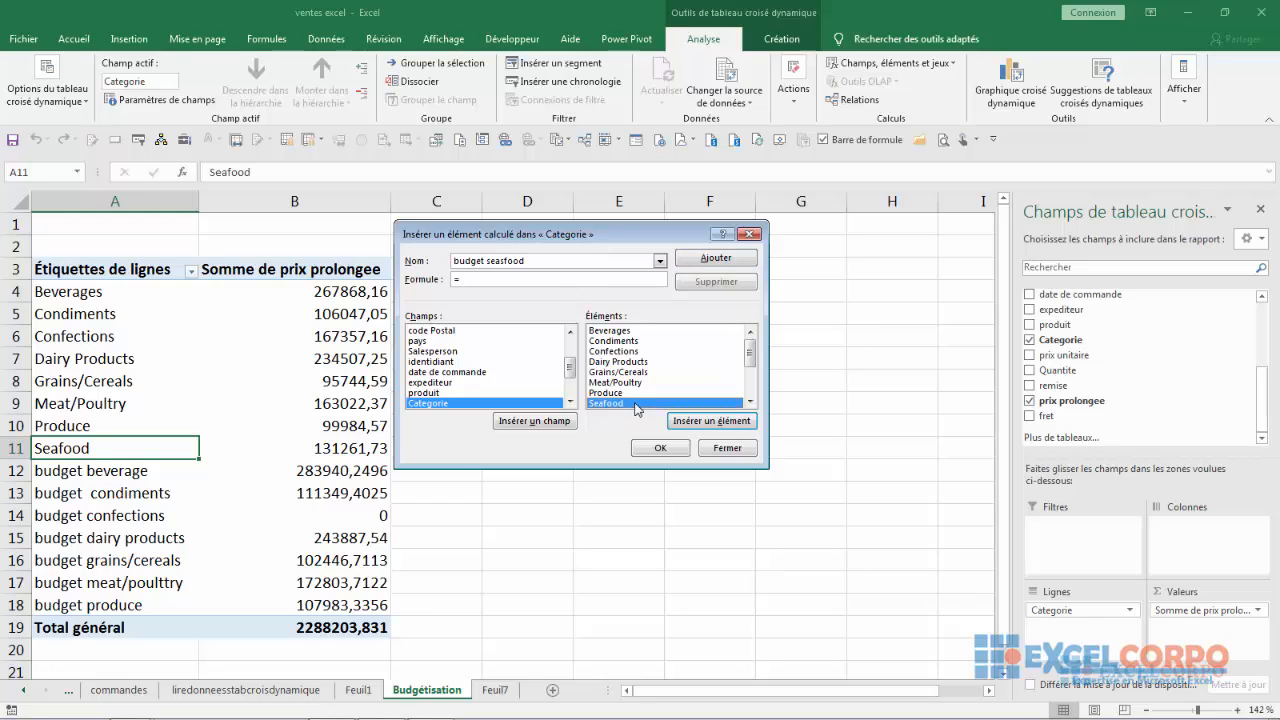
{"action": "left_click", "coordinate": [698, 421]}
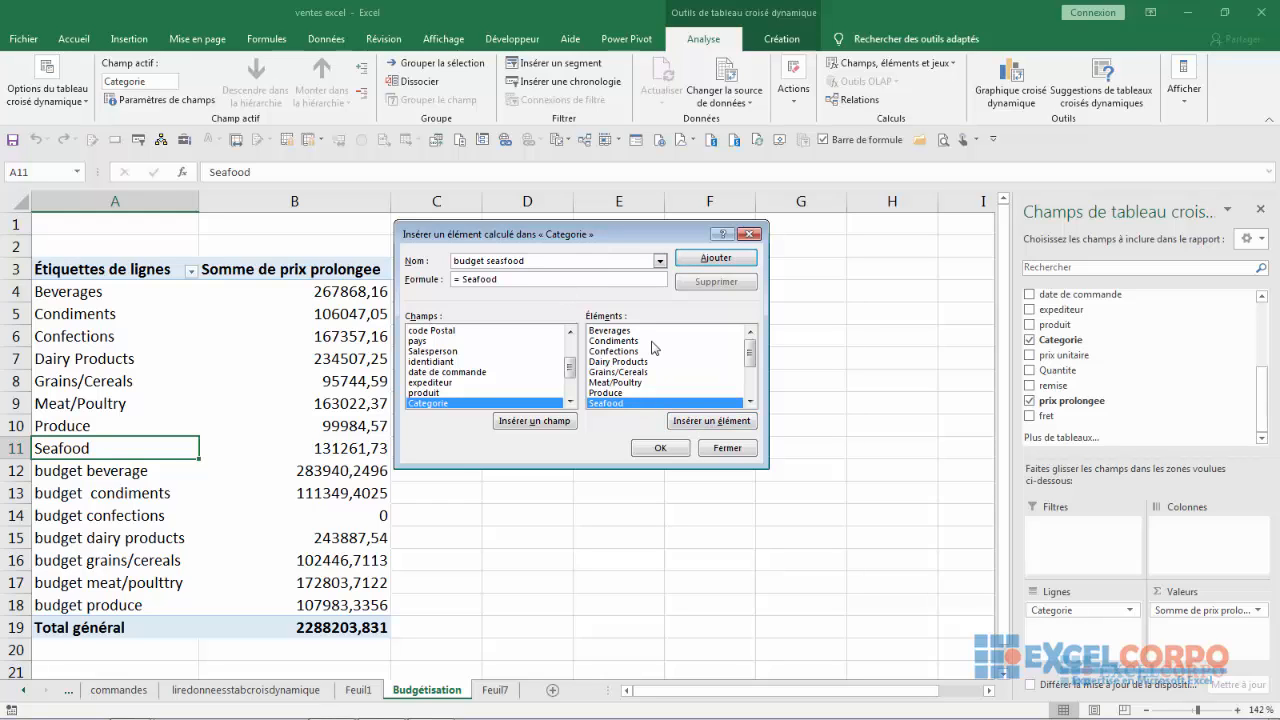
{"action": "type", "text": "*"}
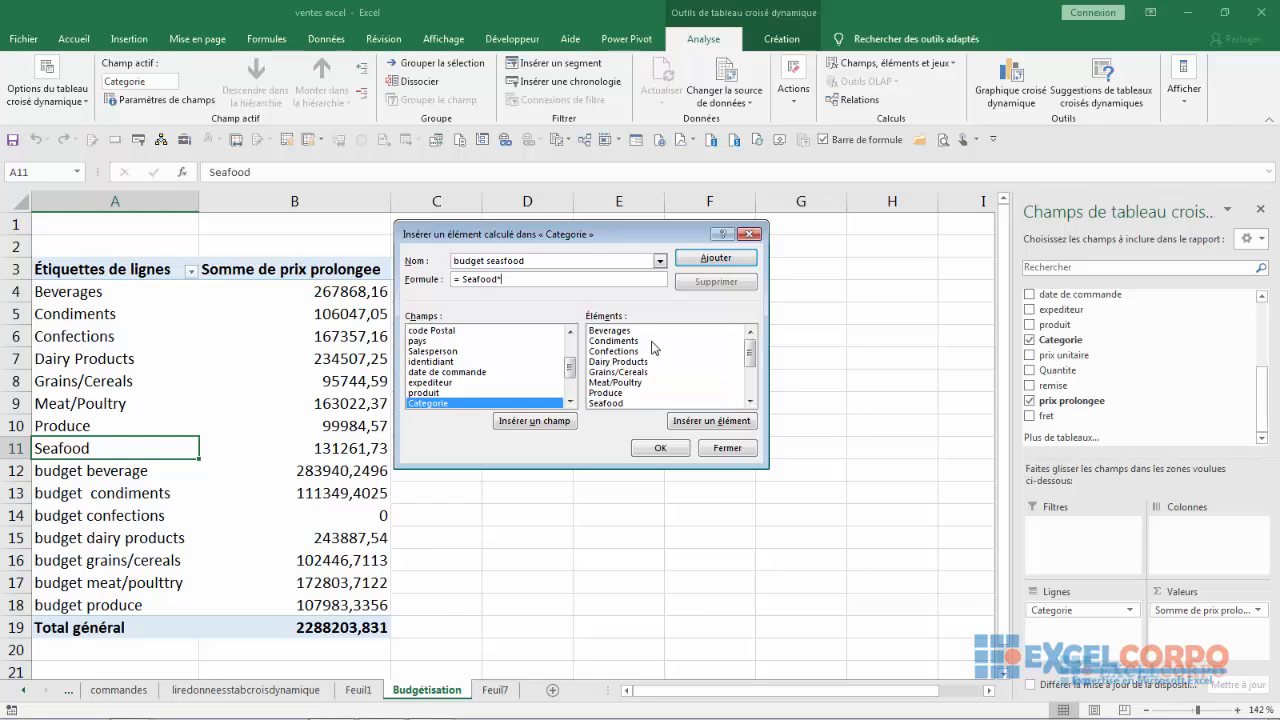
{"action": "type", "text": "1,09"}
{"action": "left_click", "coordinate": [714, 261]}
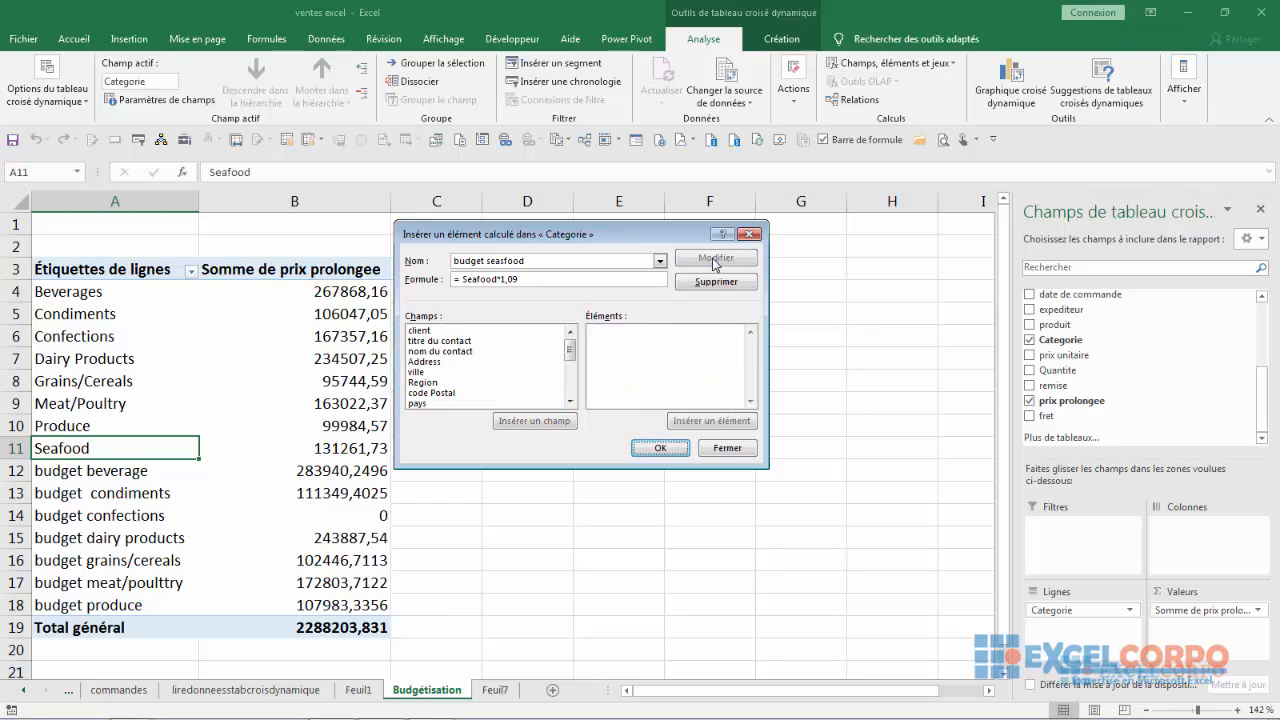
{"action": "left_click", "coordinate": [662, 448]}
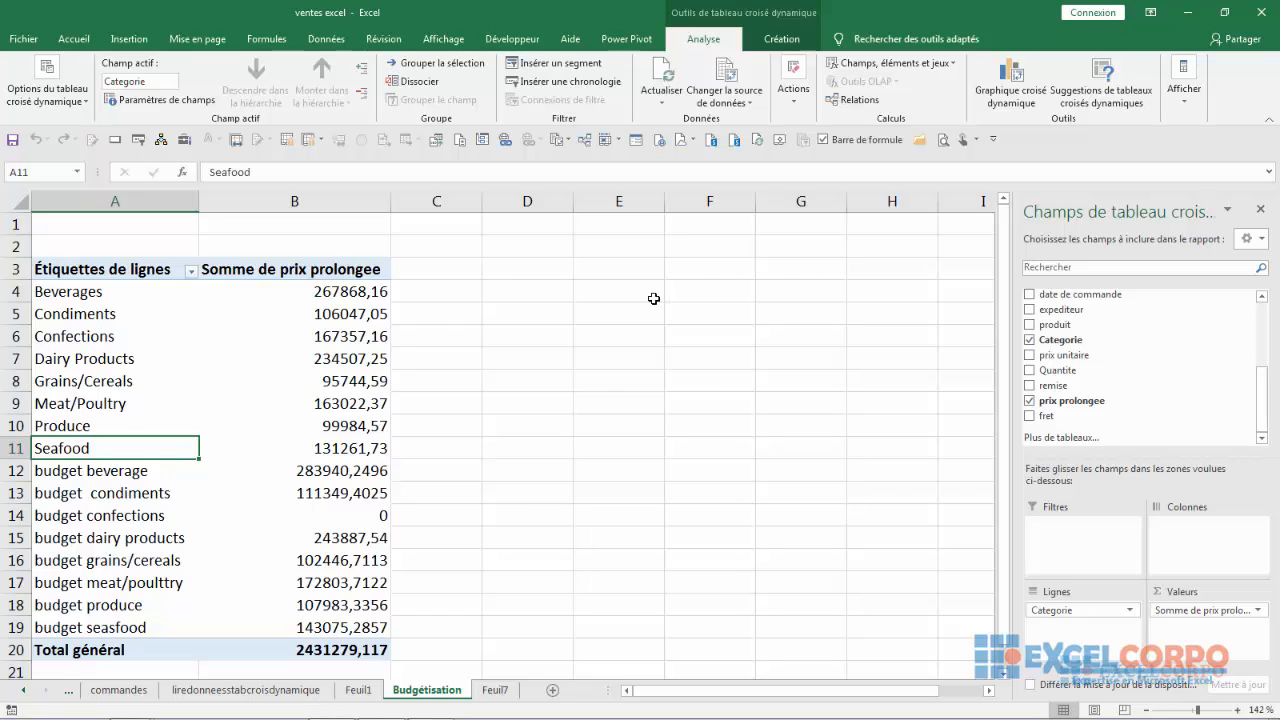
{"action": "left_click_drag", "start_coordinate": [1000, 288], "coordinate": [1000, 320]}
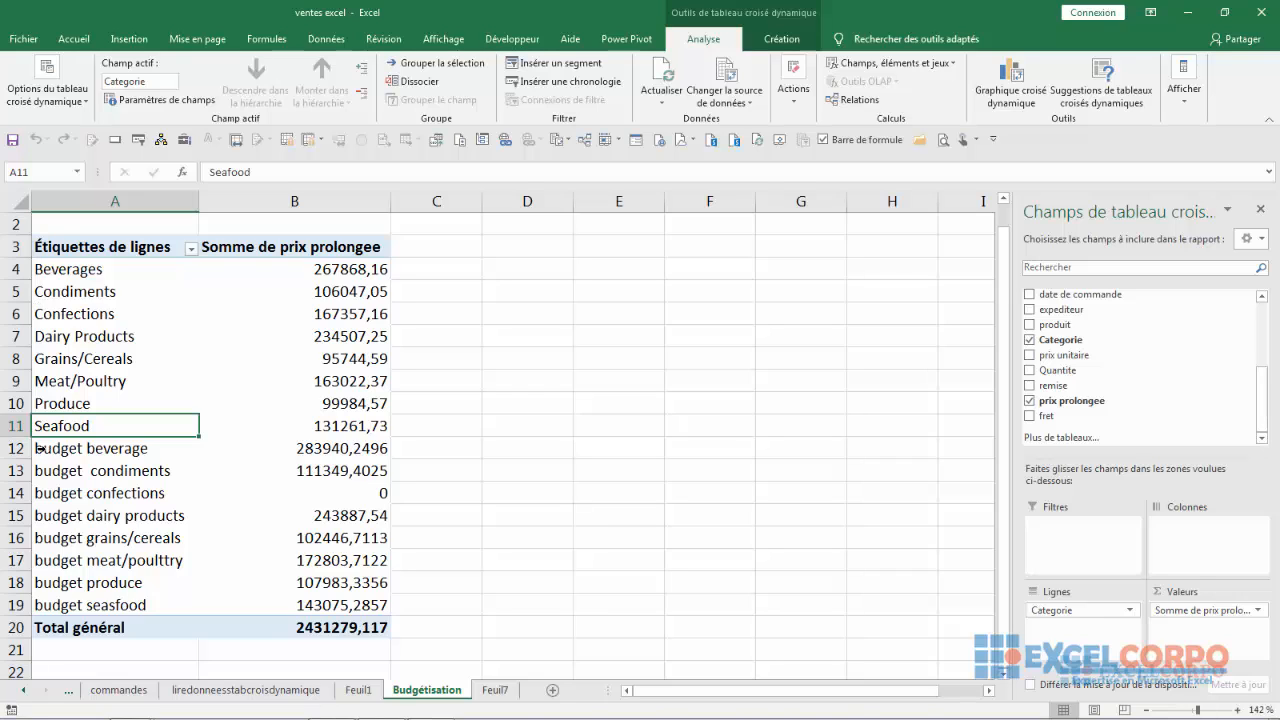
{"action": "left_click_drag", "start_coordinate": [40, 448], "coordinate": [68, 601]}
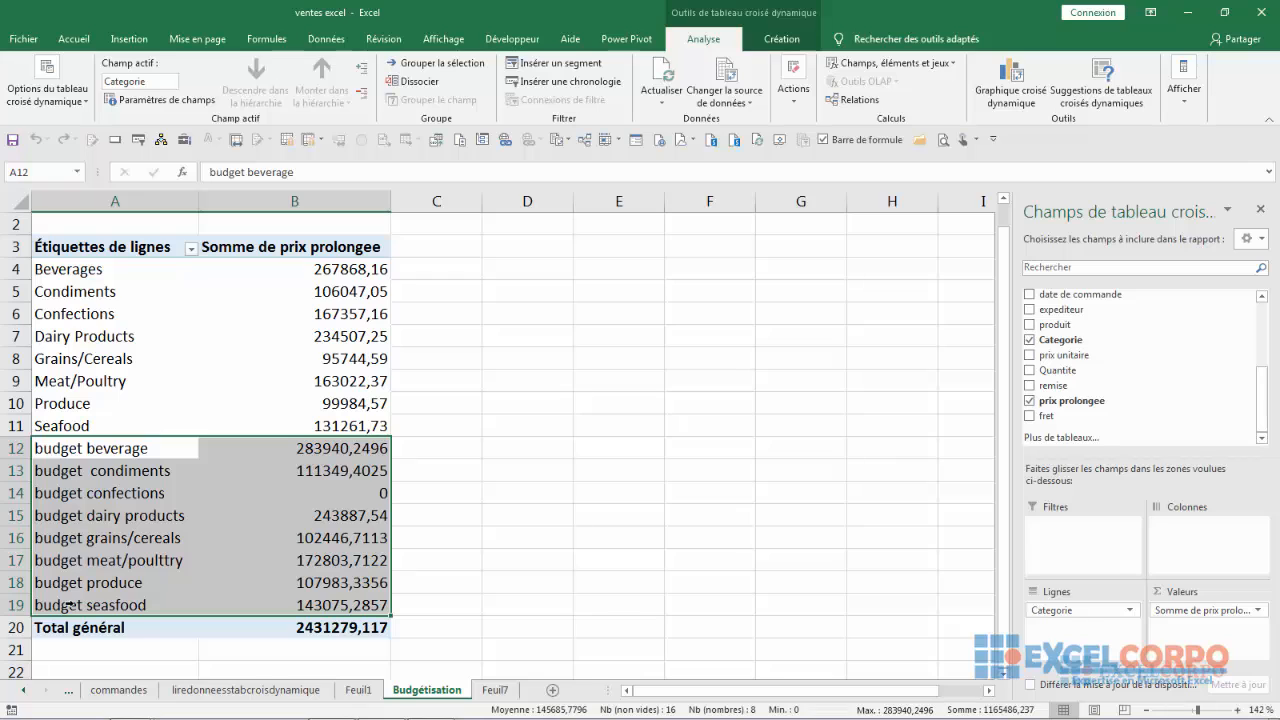
{"action": "left_click", "coordinate": [428, 372]}
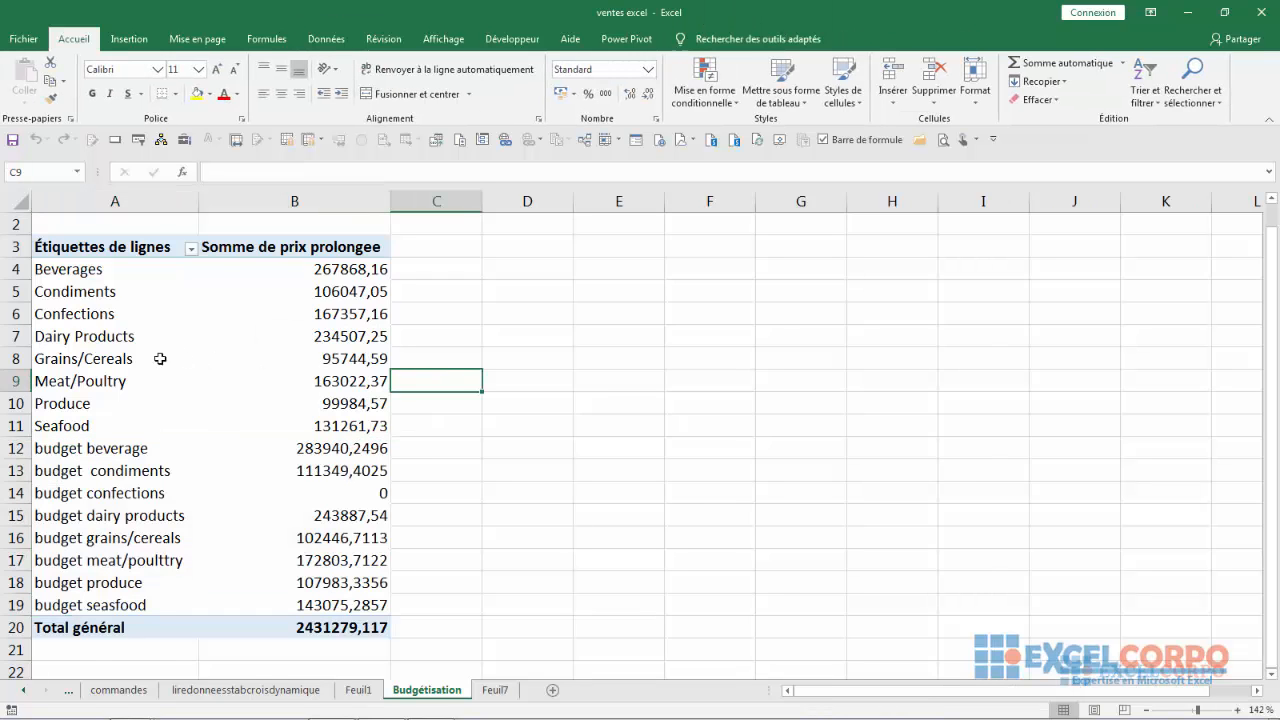
{"action": "left_click", "coordinate": [131, 323]}
{"action": "left_click", "coordinate": [267, 356]}
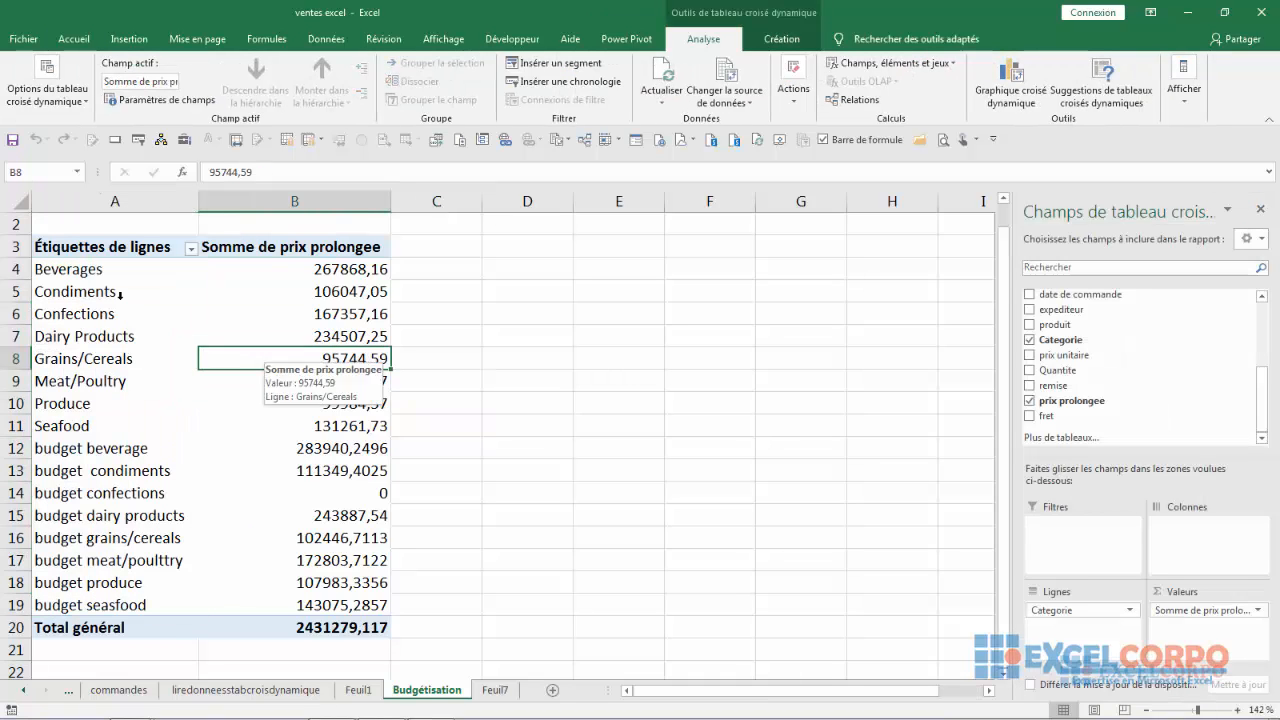
{"action": "left_click", "coordinate": [47, 269]}
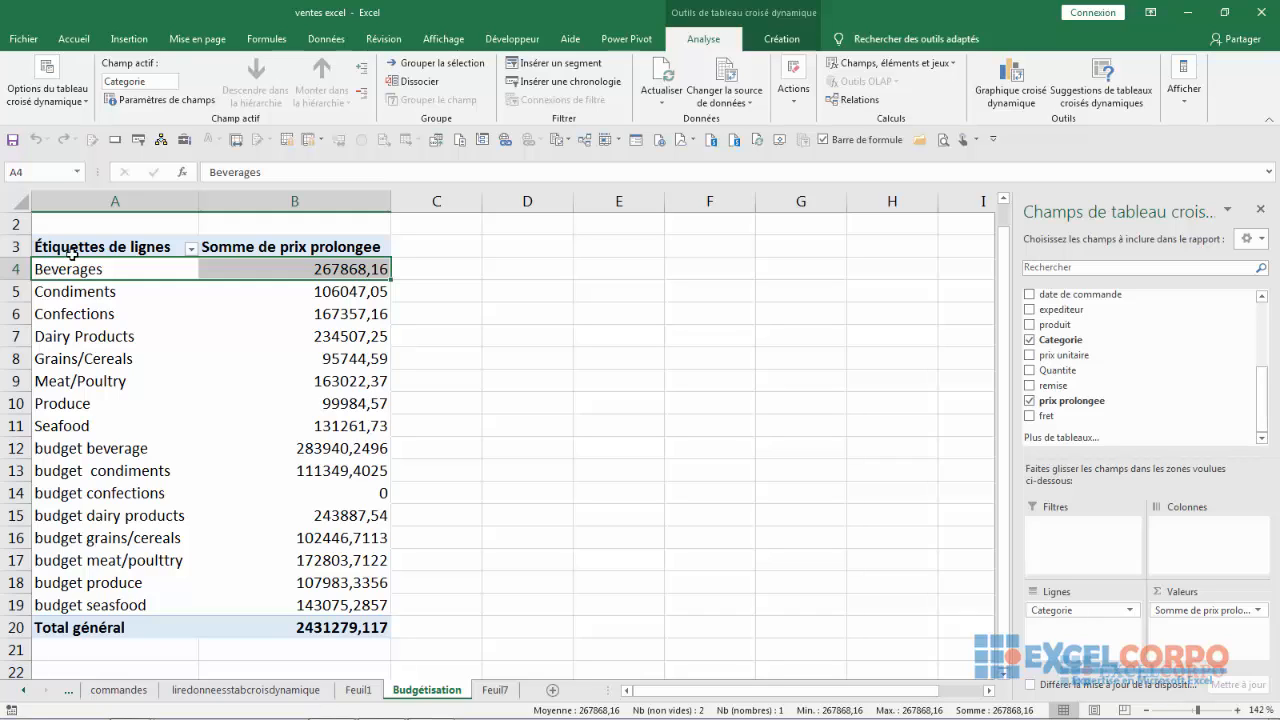
{"action": "left_click", "coordinate": [72, 250]}
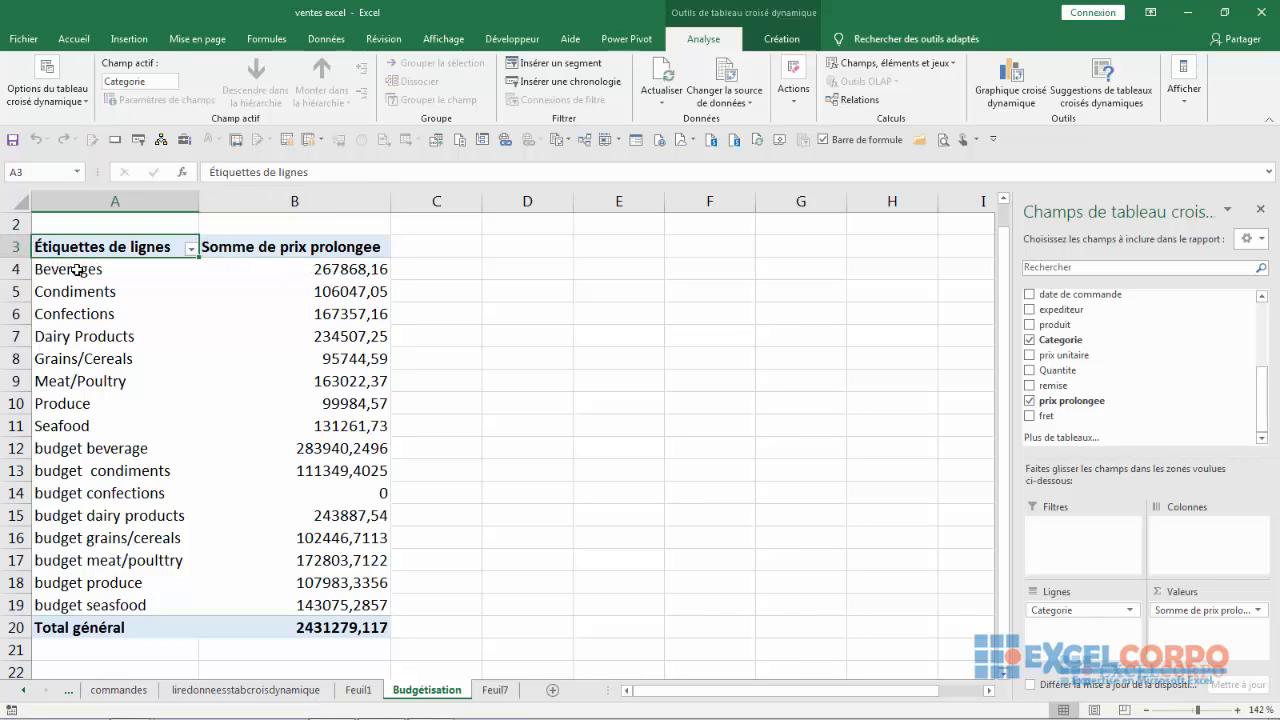
Group the original categories from Beverages through Seafood in the row labels and name the group "année en cours".
{"action": "left_click_drag", "start_coordinate": [77, 269], "coordinate": [76, 424]}
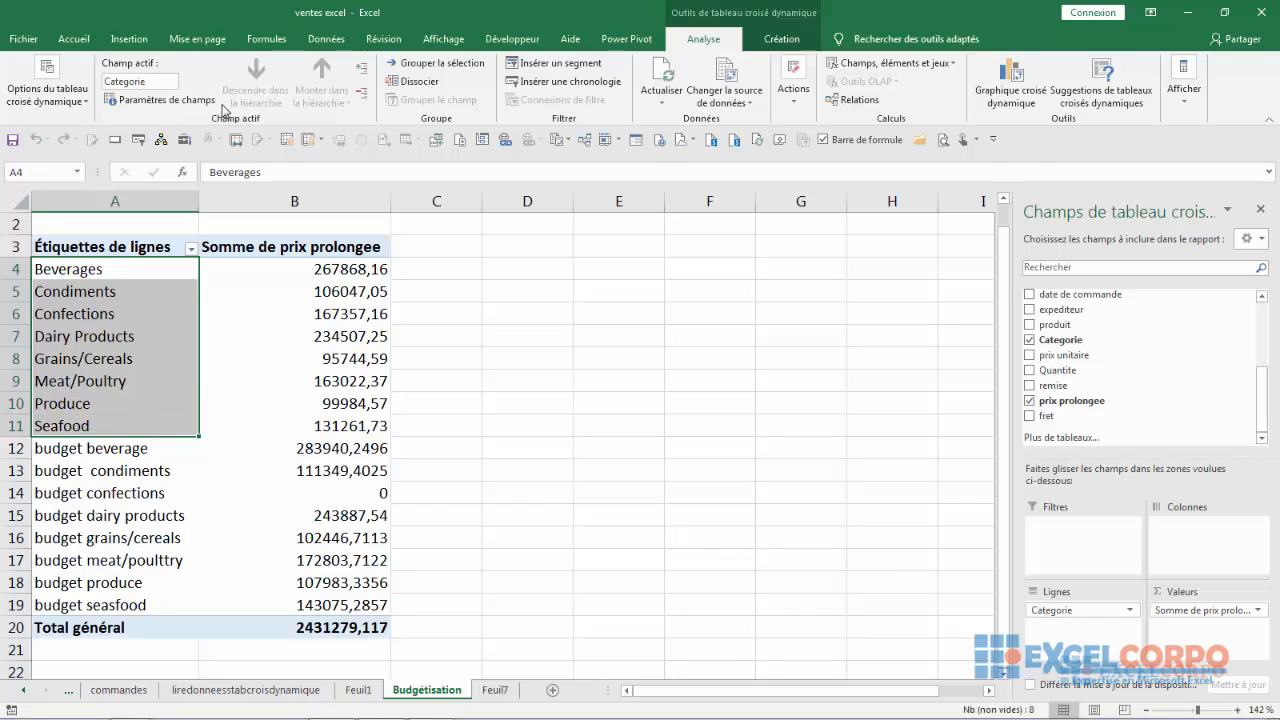
{"action": "left_click", "coordinate": [465, 65]}
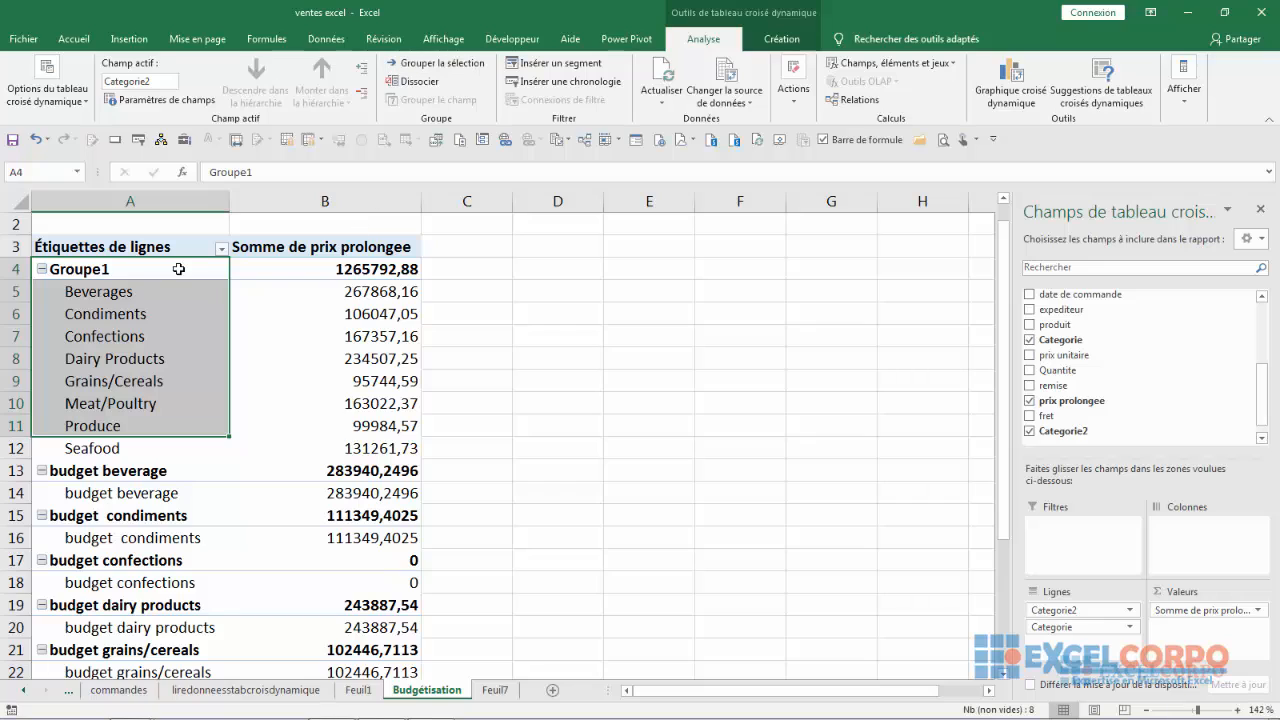
{"action": "left_click", "coordinate": [115, 271]}
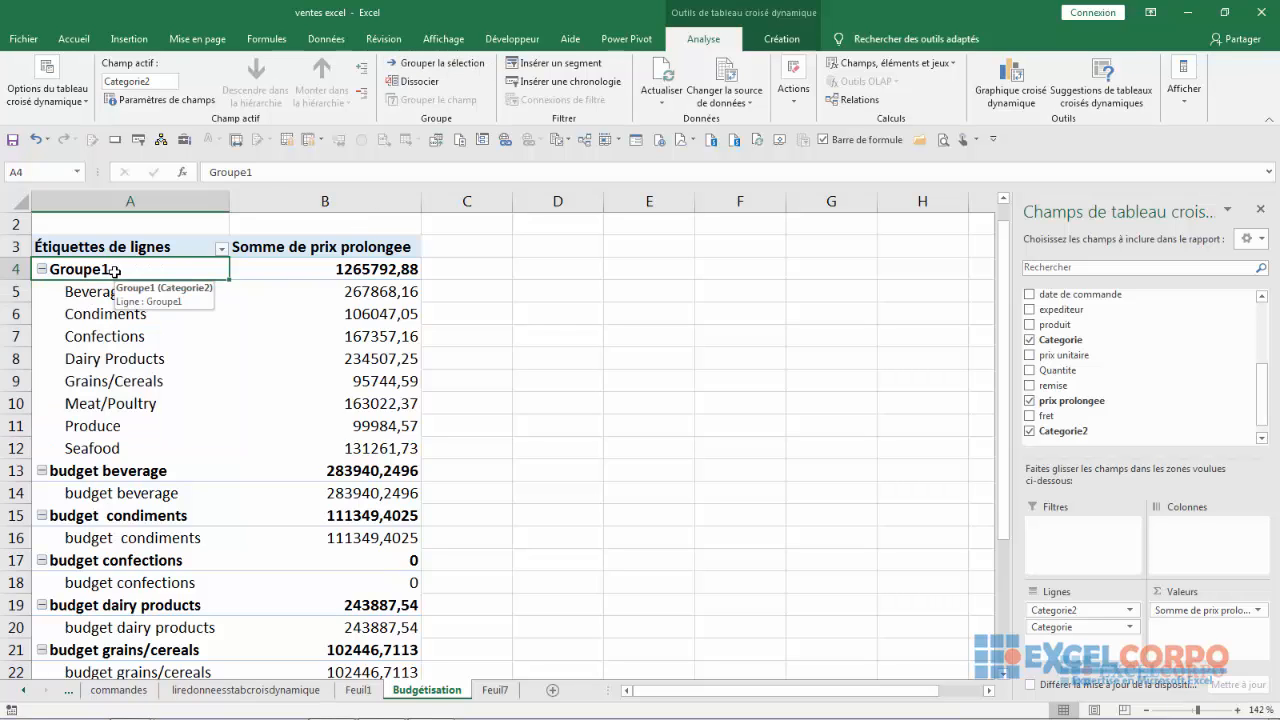
{"action": "key", "text": "BackSpace"}
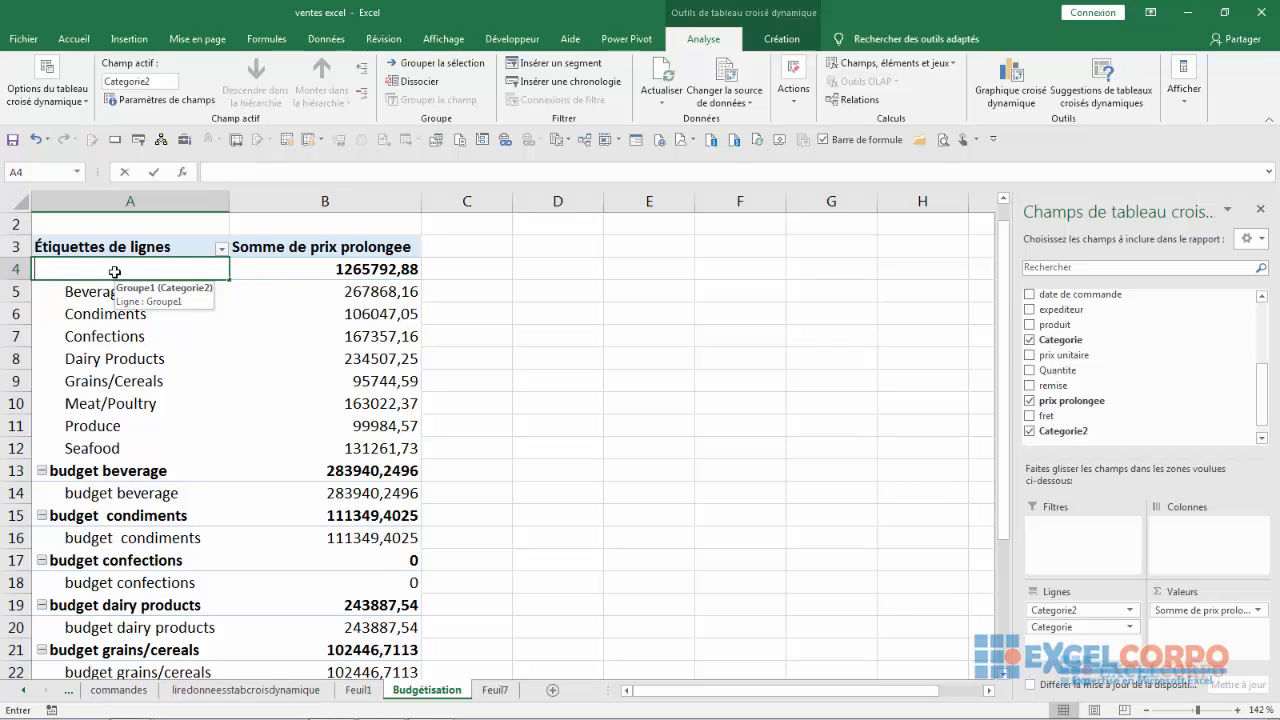
{"action": "type", "text": "année"}
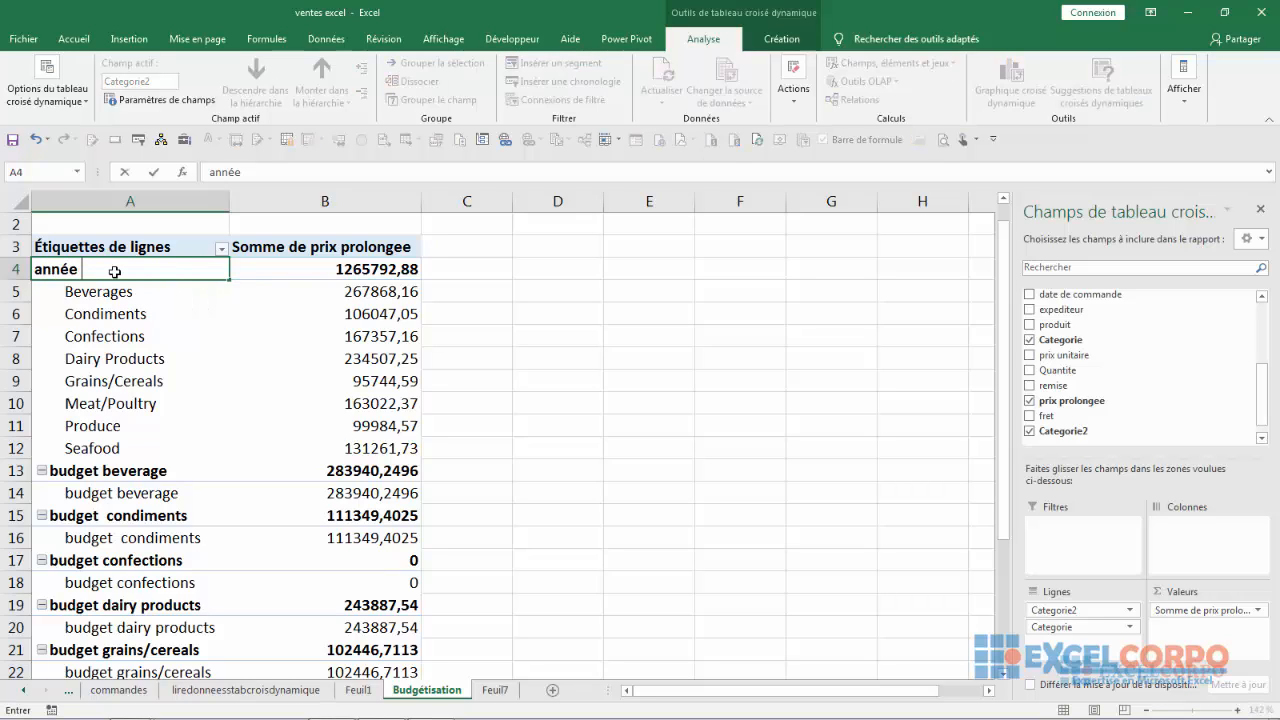
{"action": "type", "text": " en cours"}
{"action": "left_click", "coordinate": [156, 276]}
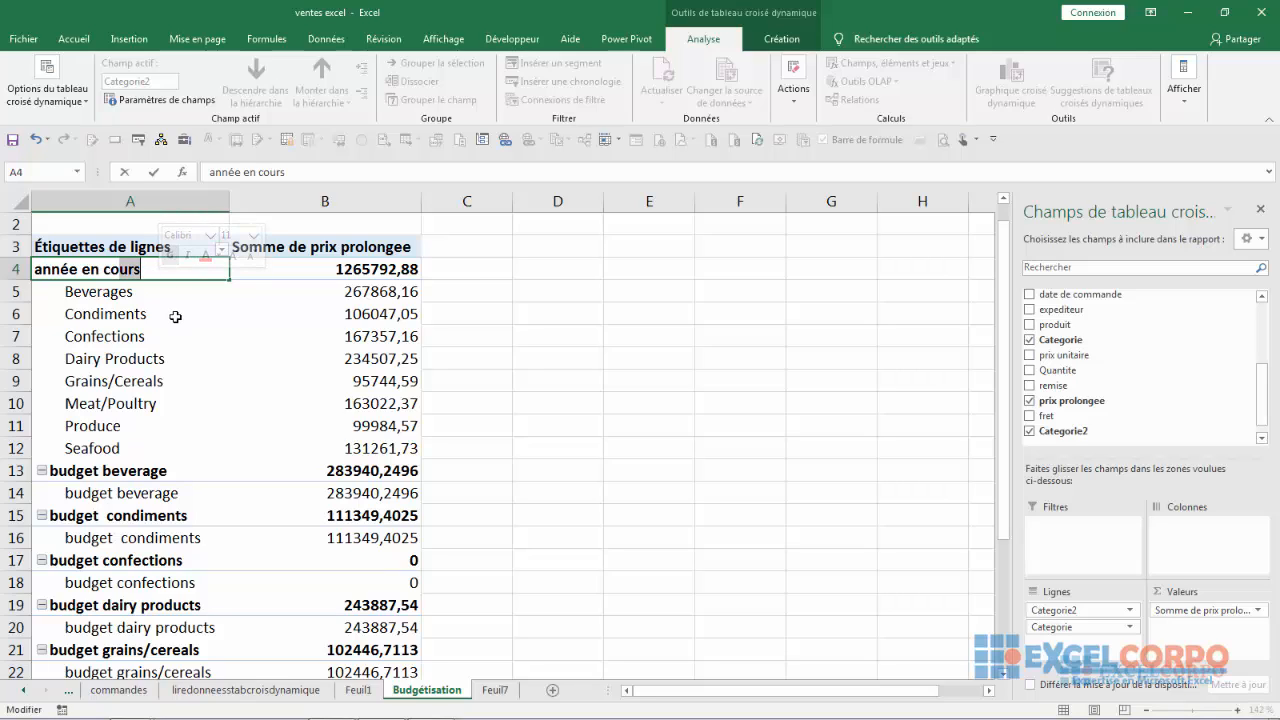
{"action": "left_click", "coordinate": [217, 322]}
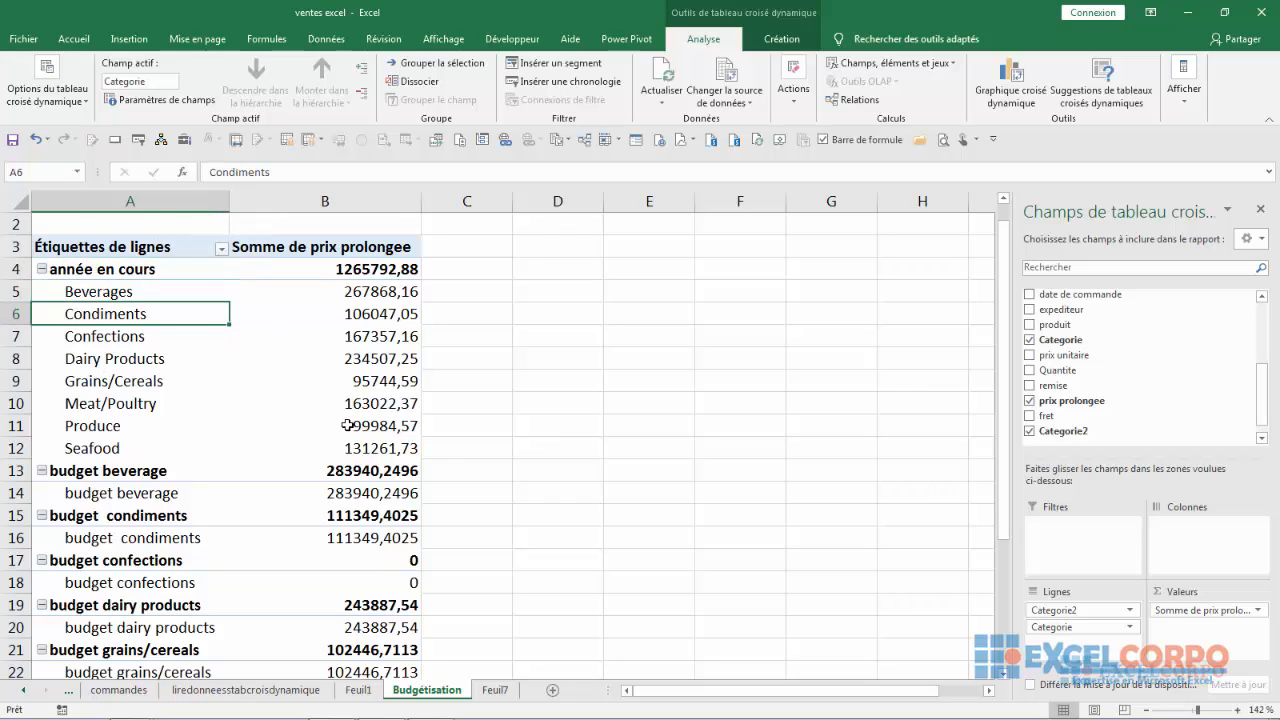
Group all the budget items from budget beverage through budget seasfood in the row labels.
{"action": "scroll", "coordinate": [347, 425], "scroll_direction": "down", "scroll_amount": 1}
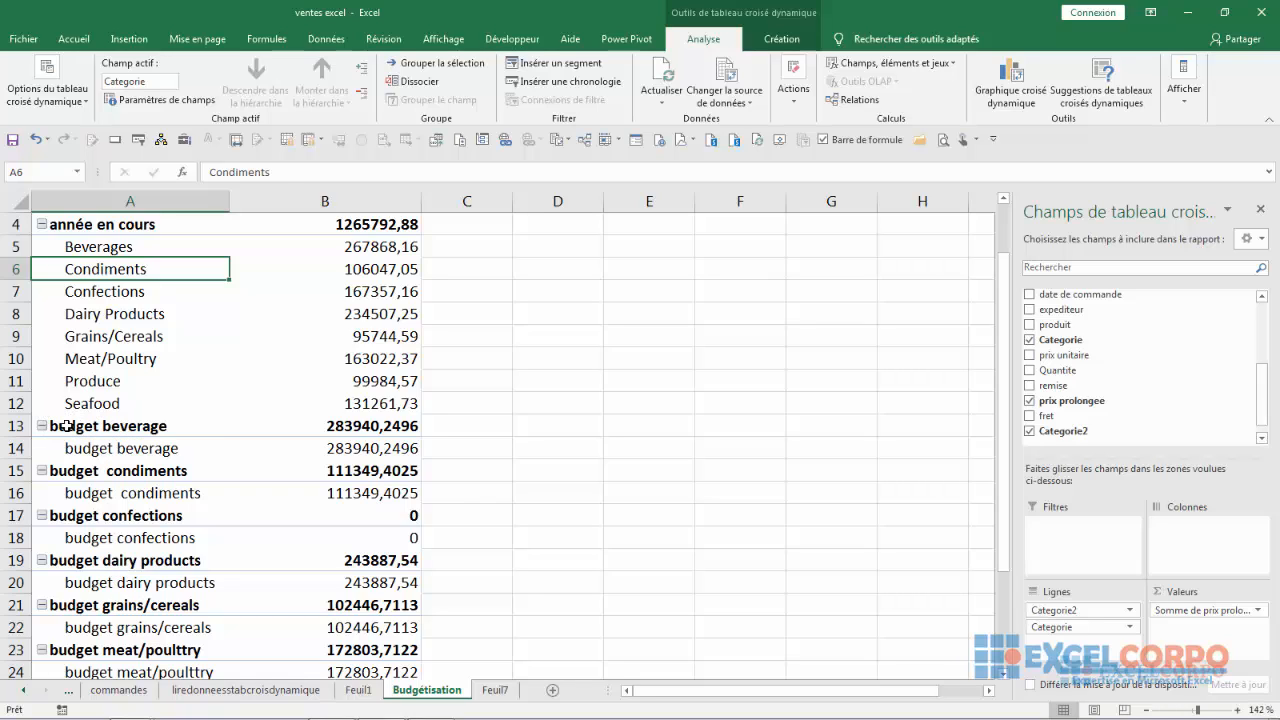
{"action": "left_click_drag", "start_coordinate": [48, 418], "coordinate": [89, 602]}
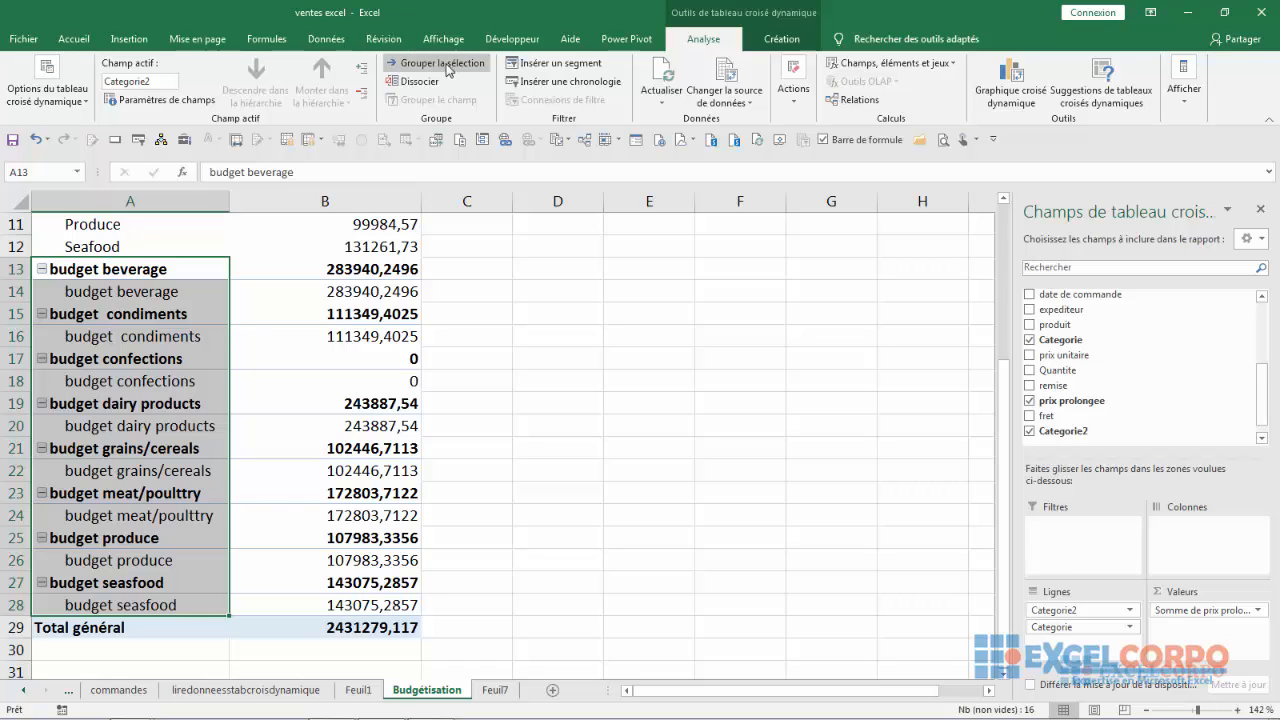
{"action": "left_click", "coordinate": [412, 64]}
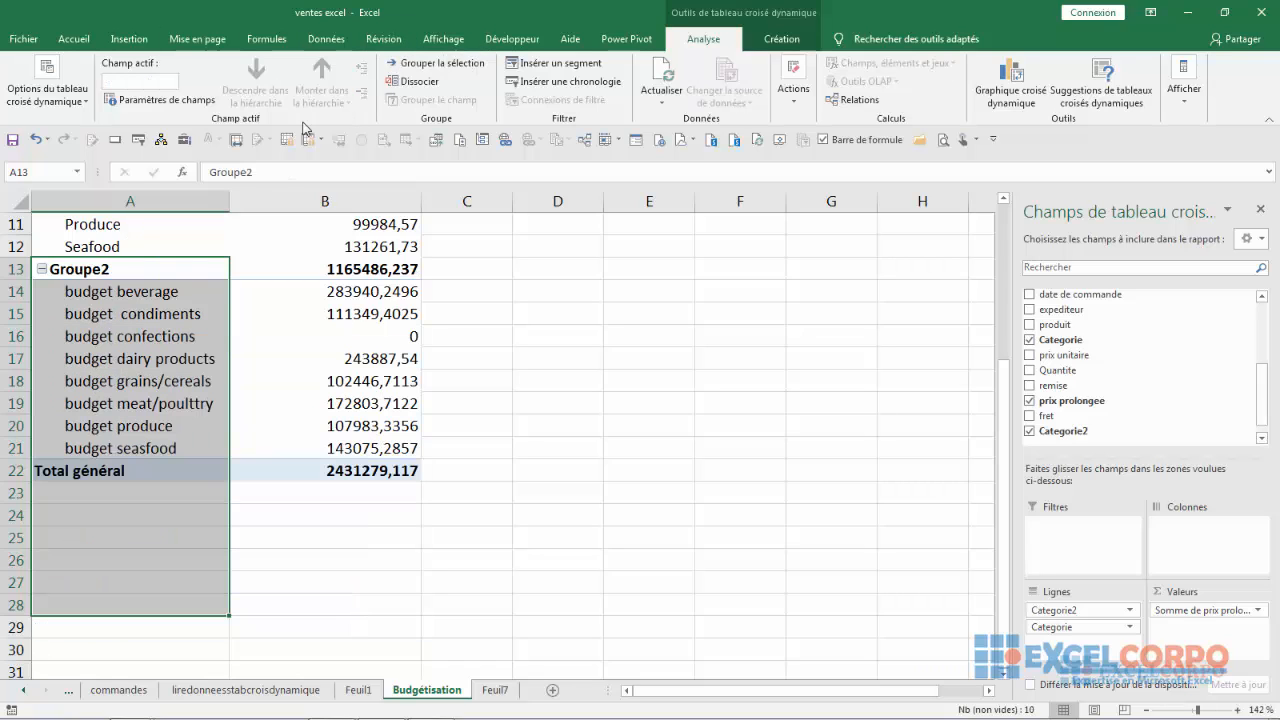
{"action": "left_click", "coordinate": [434, 62]}
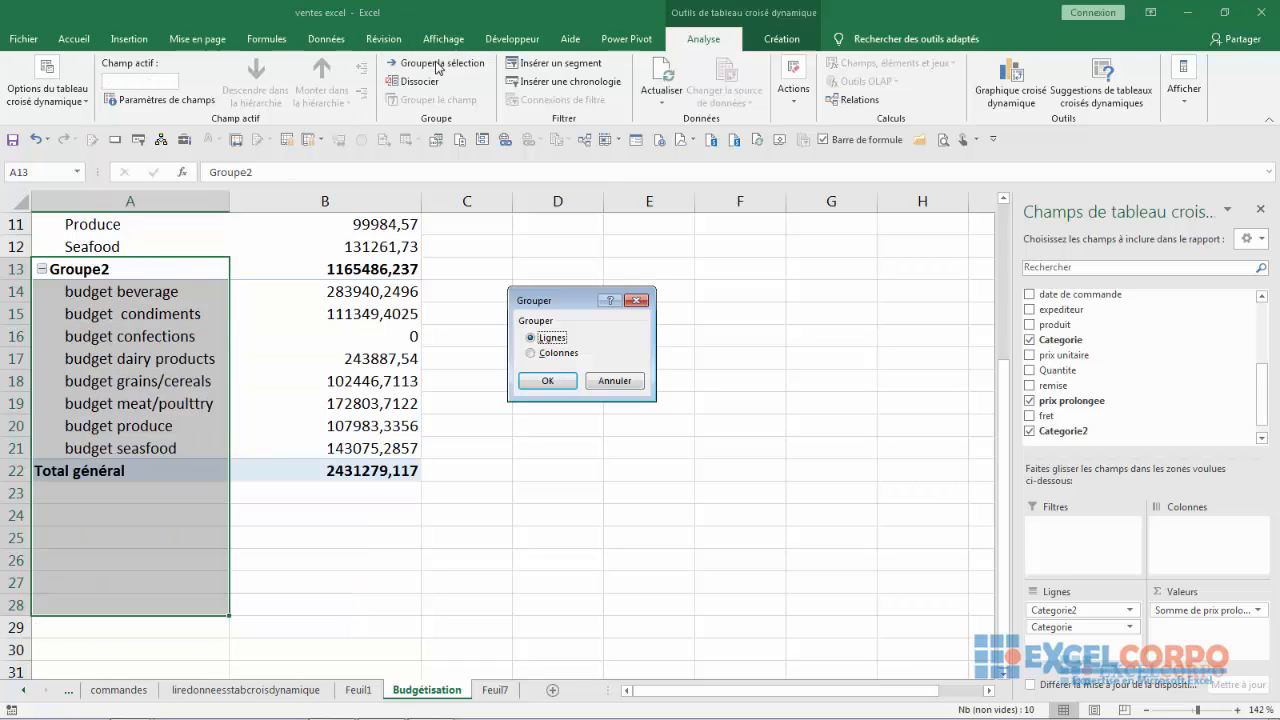
{"action": "left_click", "coordinate": [628, 383]}
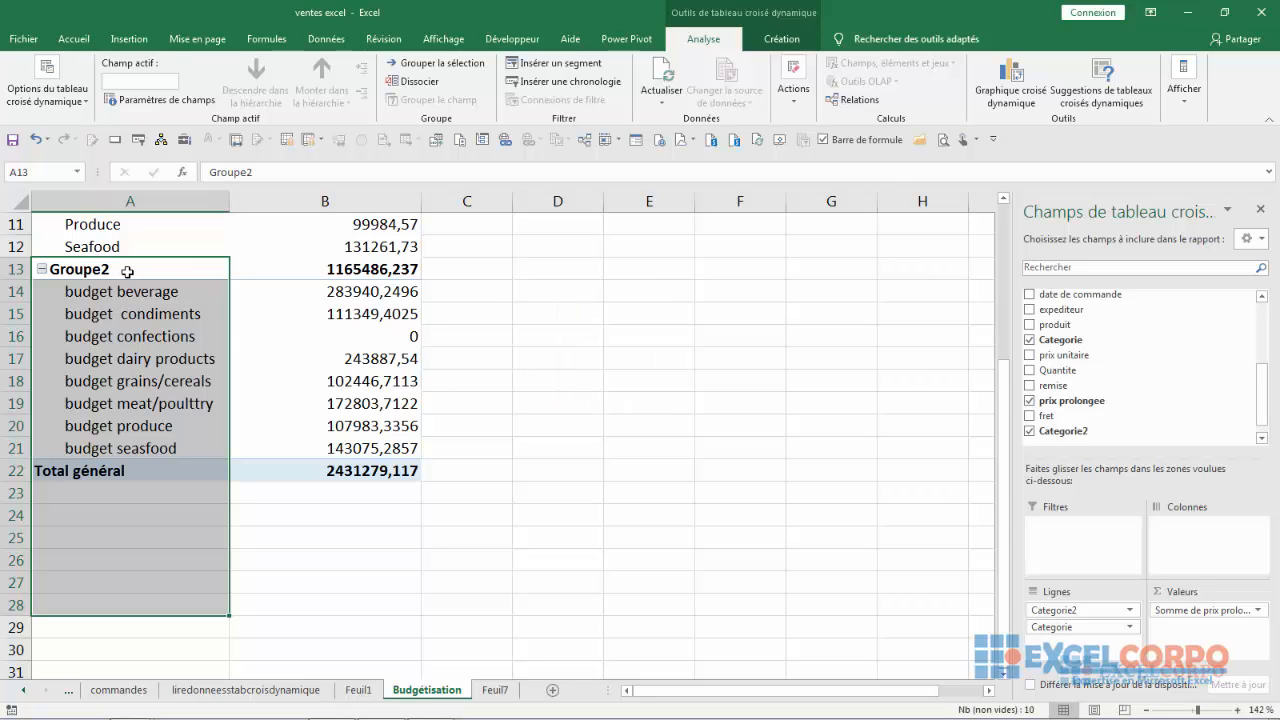
Rename the Groupe2 group of budget items in the row labels as "année suivante".
{"action": "left_click", "coordinate": [127, 271]}
{"action": "key", "text": "BackSpace"}
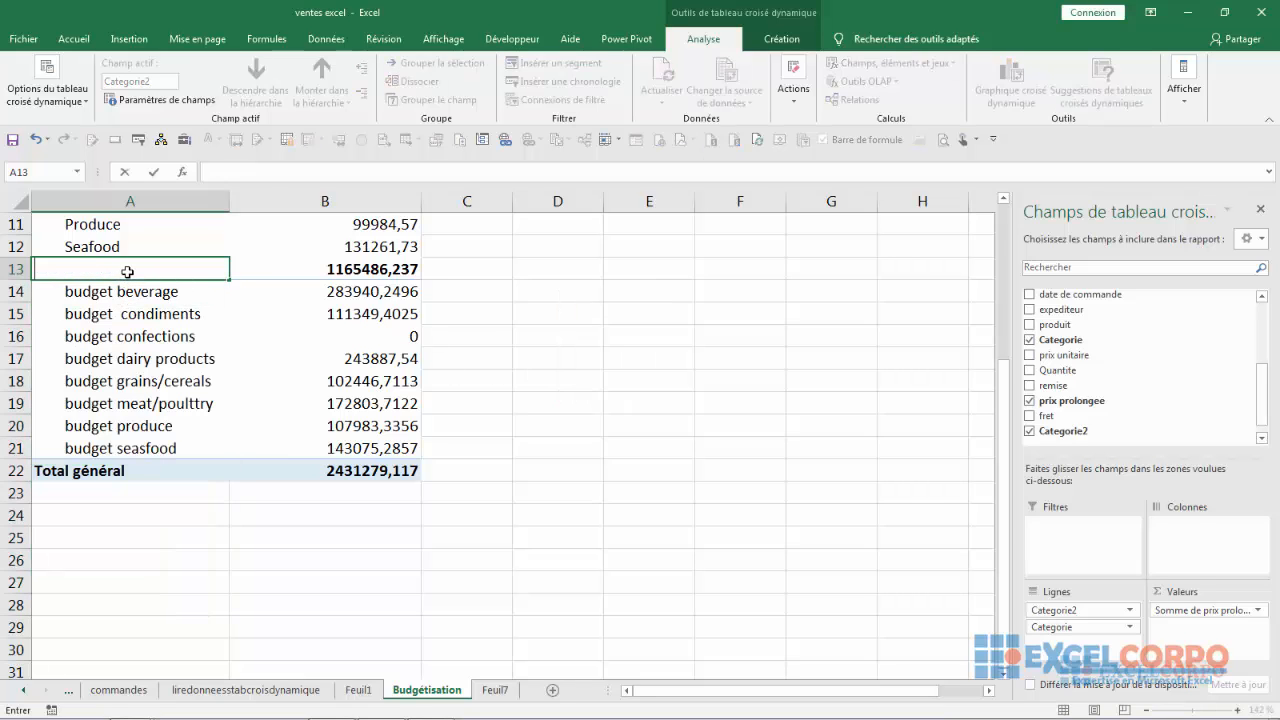
{"action": "type", "text": "année s"}
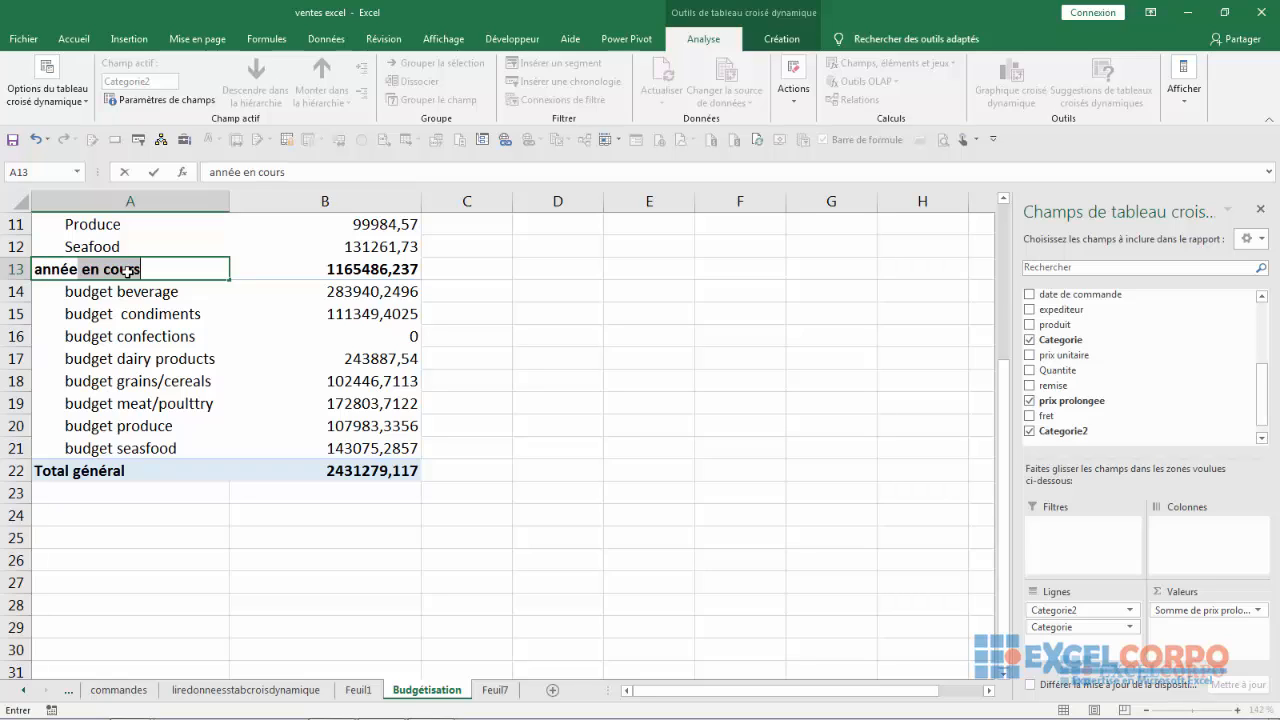
{"action": "type", "text": "uiv"}
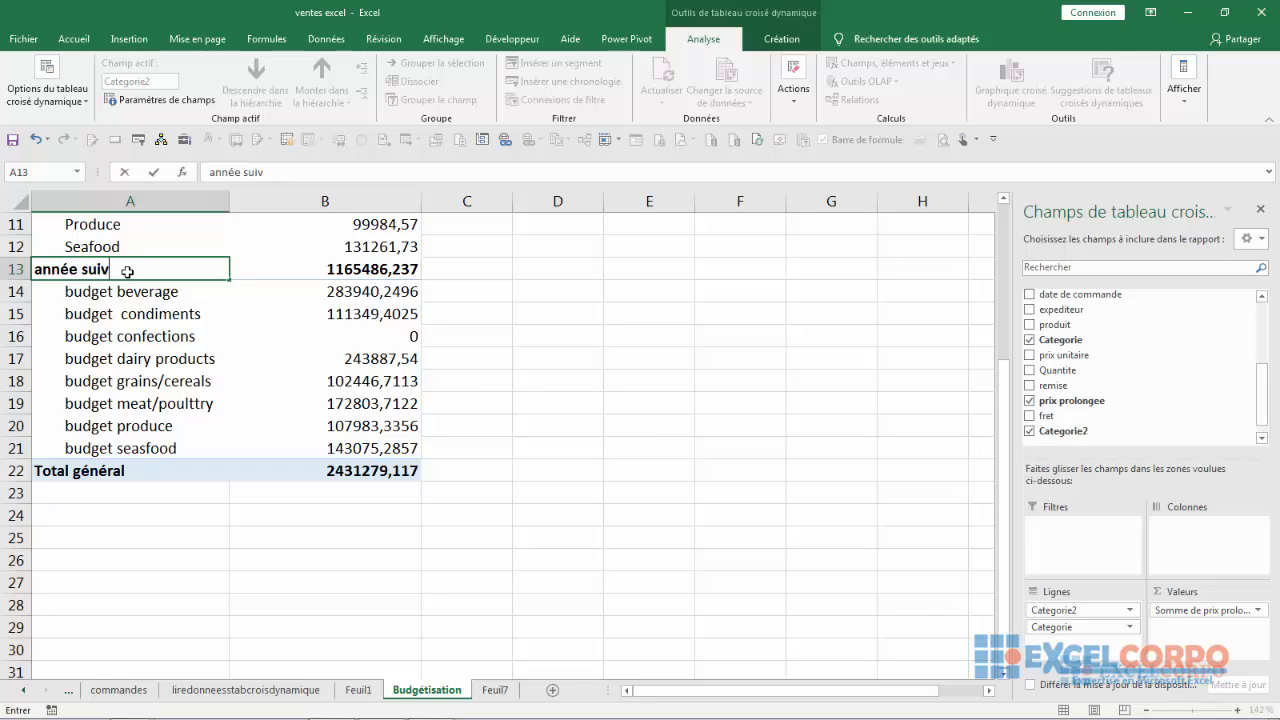
{"action": "type", "text": "nt"}
{"action": "key", "text": "BackSpace"}
{"action": "key", "text": "BackSpace"}
{"action": "key", "text": "BackSpace"}
{"action": "type", "text": "ante"}
{"action": "key", "text": "Return"}
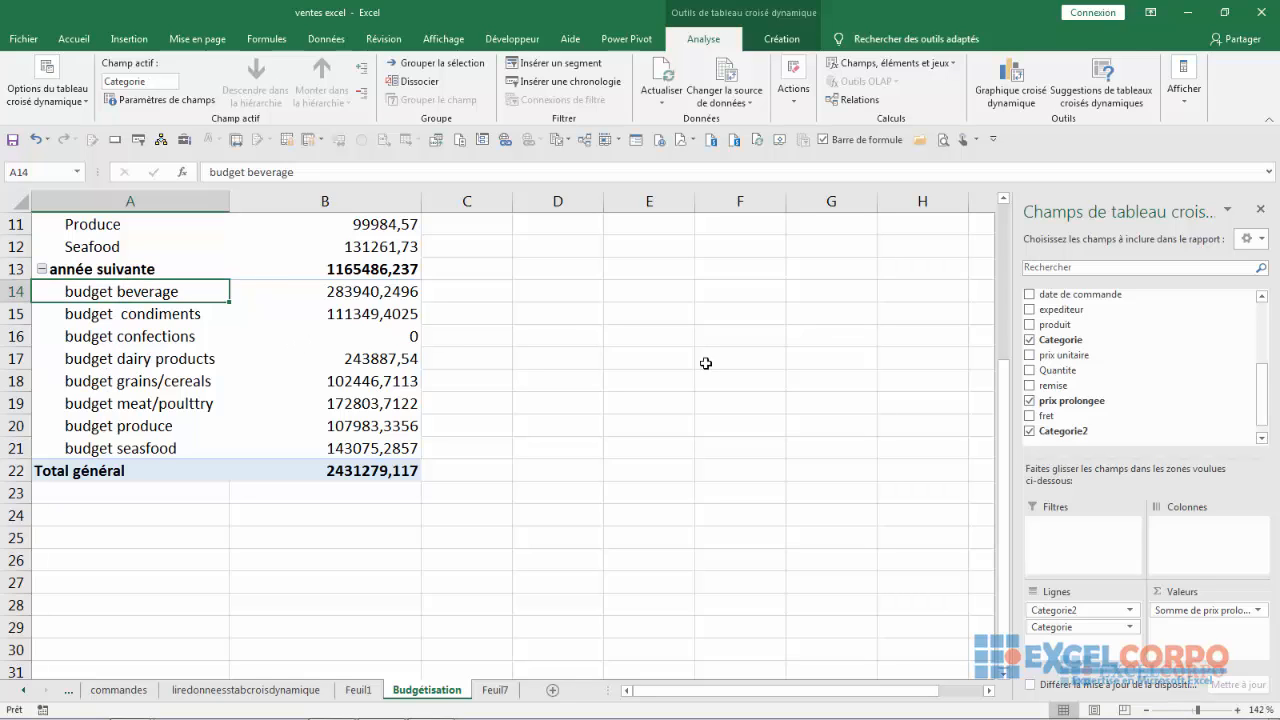
Set the pivot table to show all subtotals at the top of each group.
{"action": "left_click_drag", "start_coordinate": [1005, 369], "coordinate": [991, 211]}
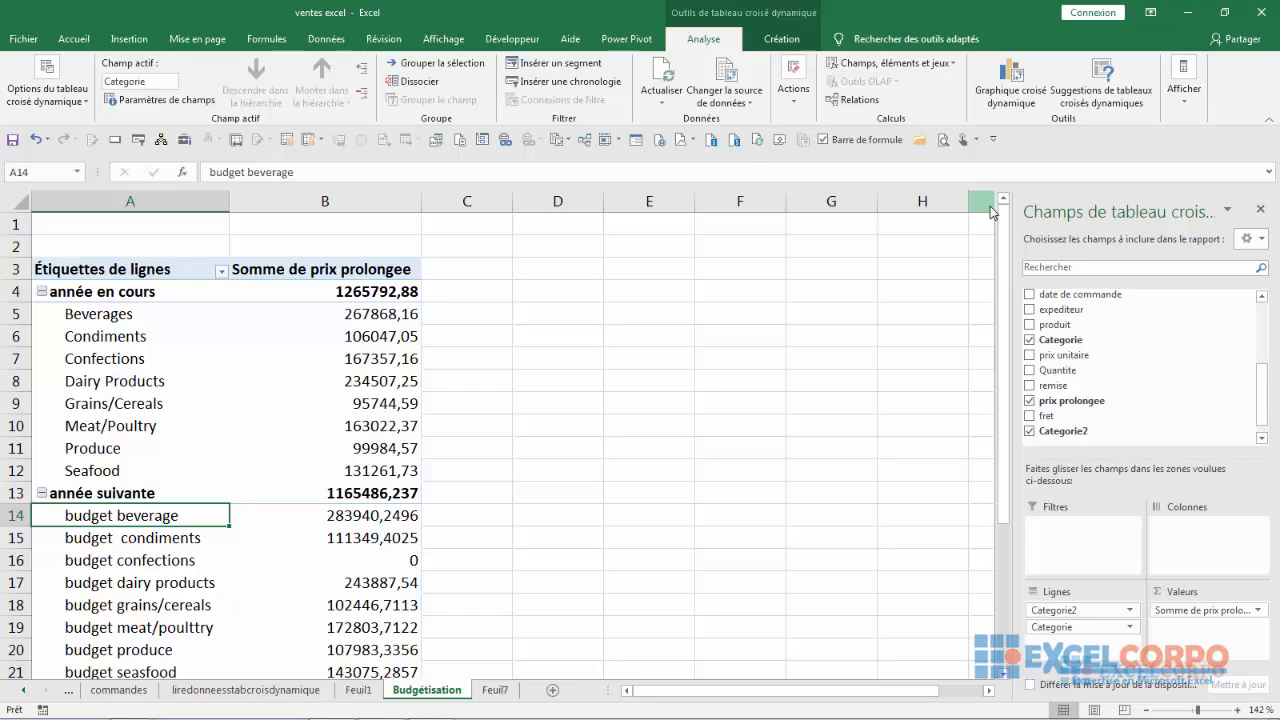
{"action": "left_click", "coordinate": [88, 495]}
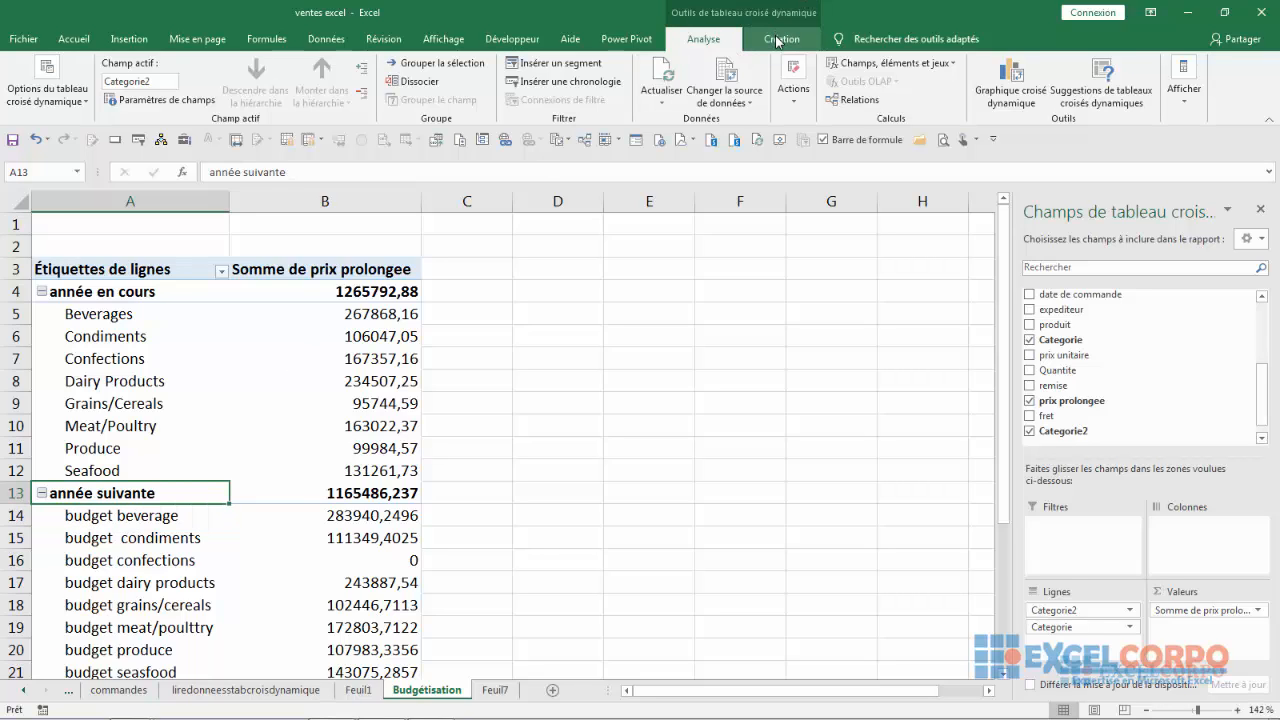
{"action": "left_click", "coordinate": [119, 559]}
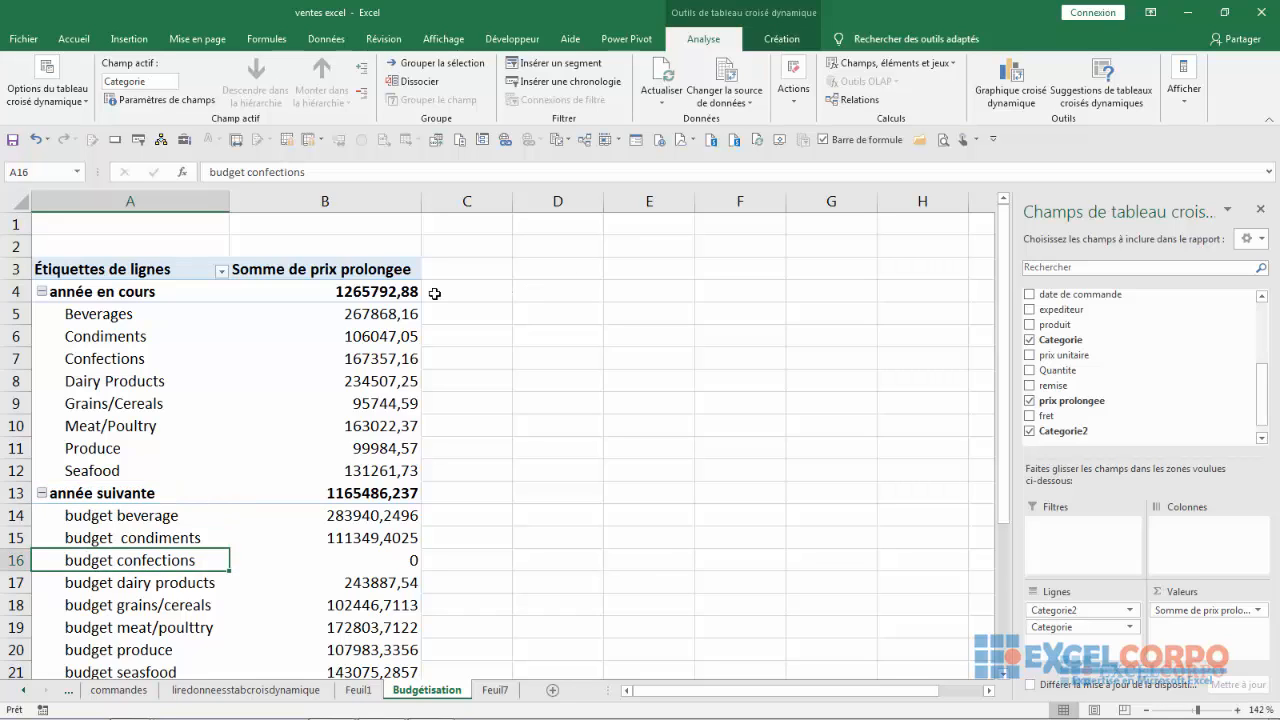
{"action": "left_click", "coordinate": [786, 41]}
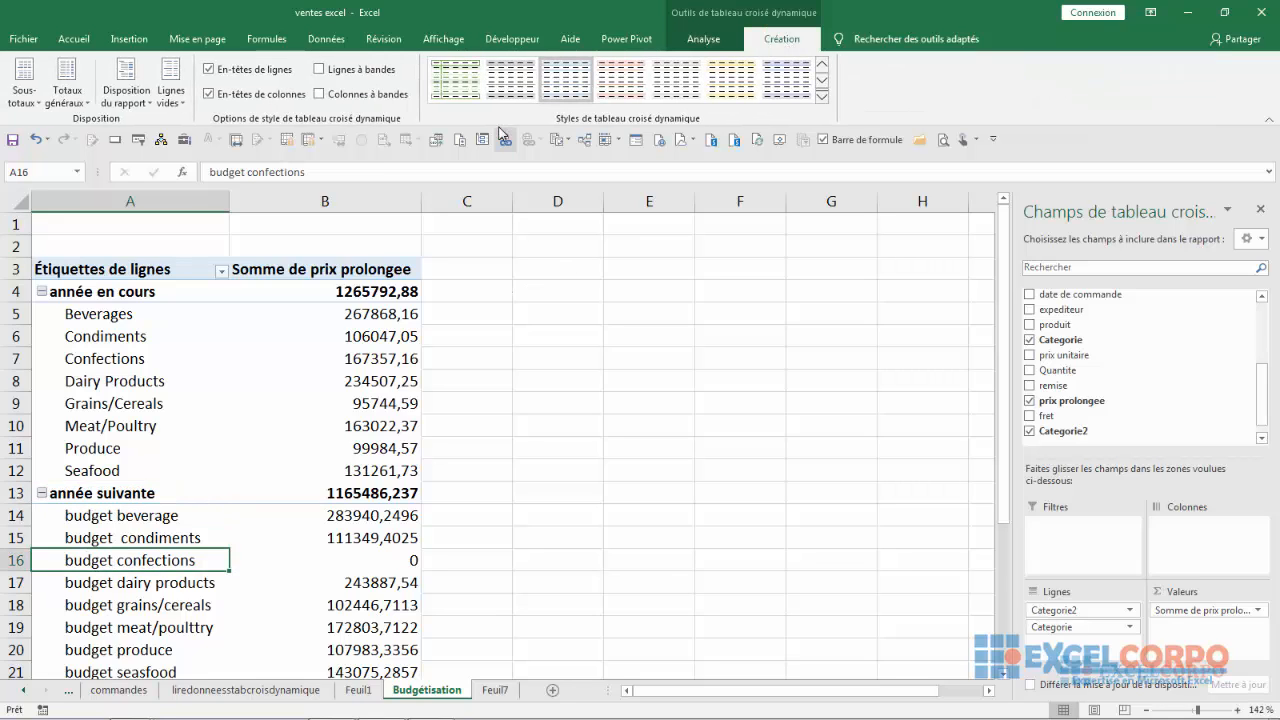
{"action": "left_click", "coordinate": [27, 104]}
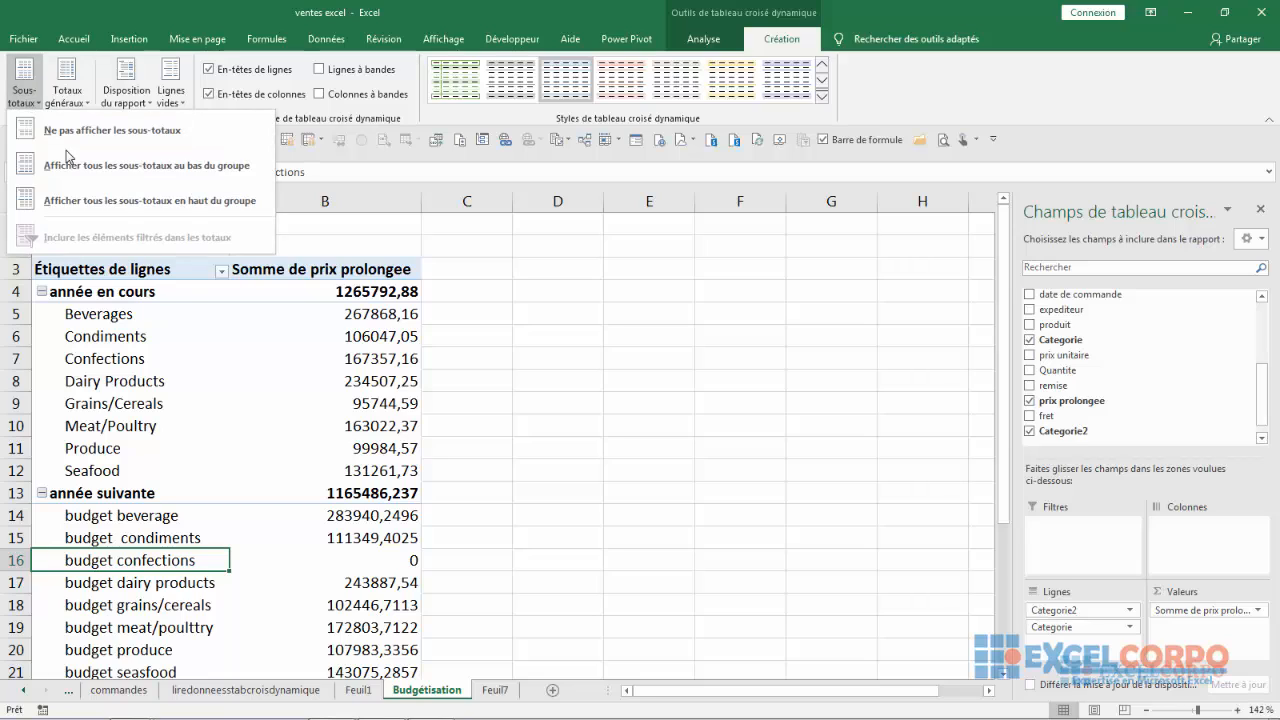
{"action": "left_click", "coordinate": [92, 200]}
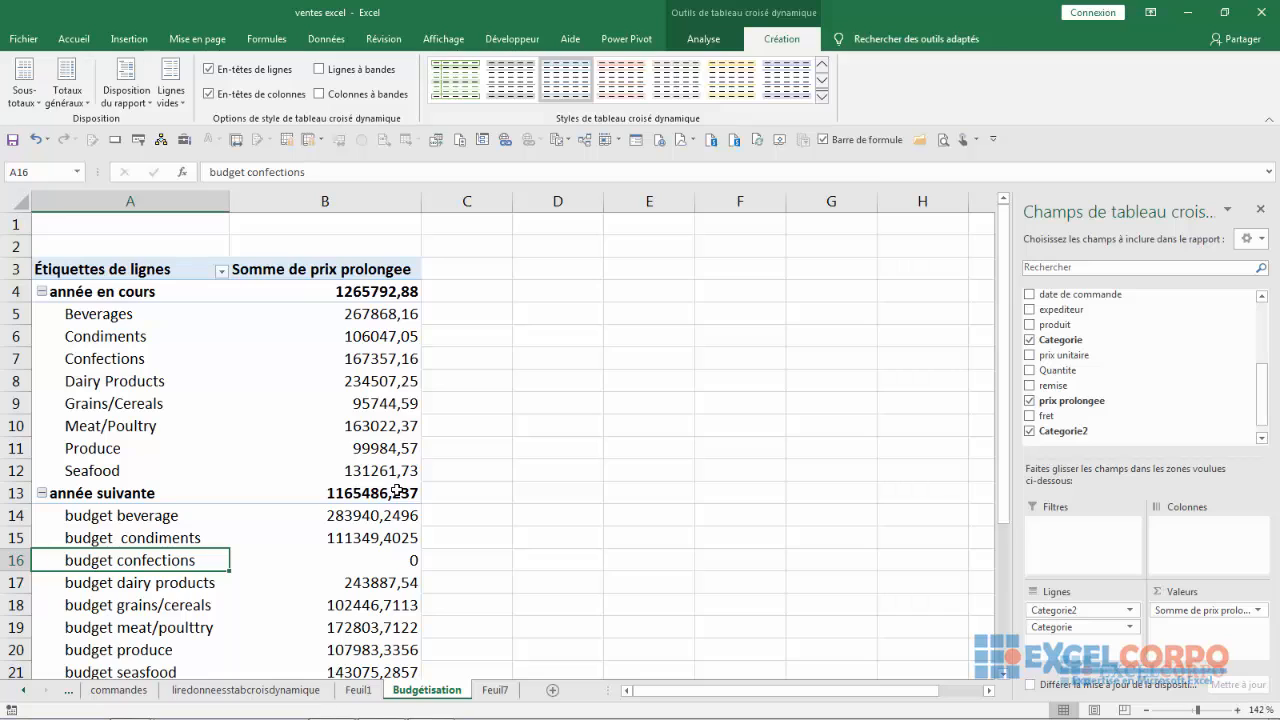
{"action": "left_click", "coordinate": [585, 468]}
{"action": "left_click", "coordinate": [300, 422]}
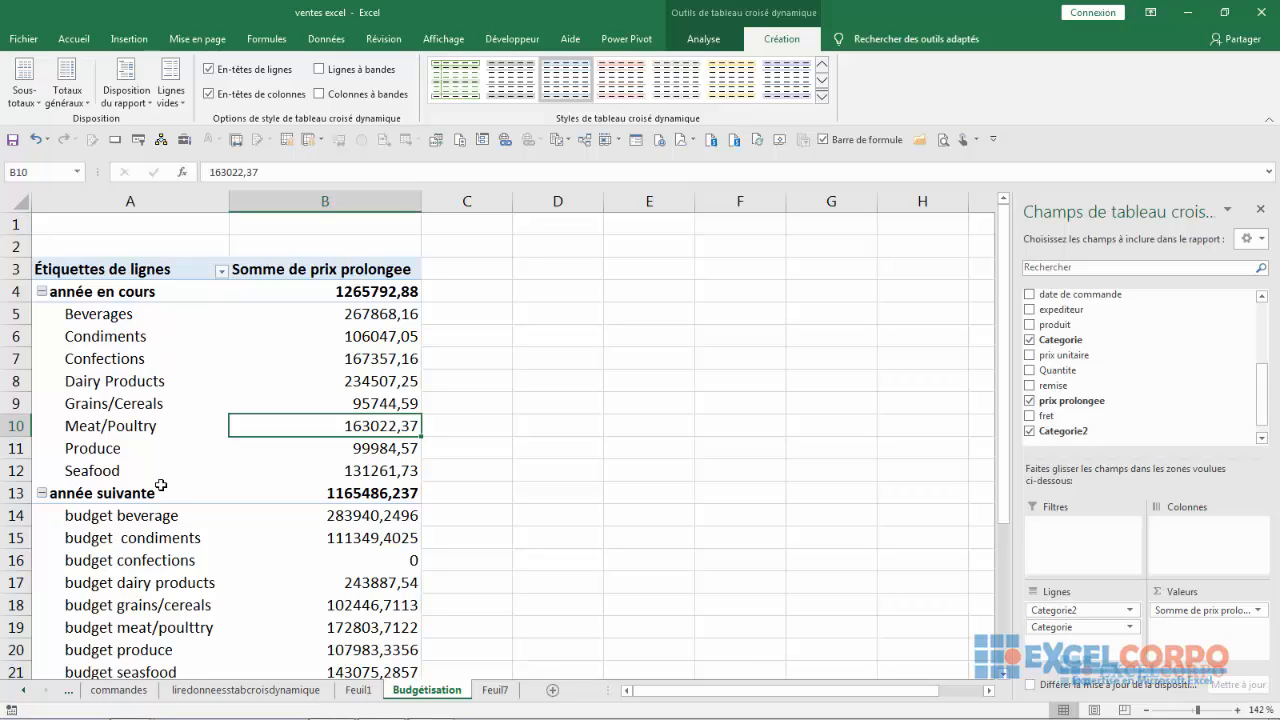
{"action": "scroll", "coordinate": [339, 579], "scroll_direction": "down", "scroll_amount": 1}
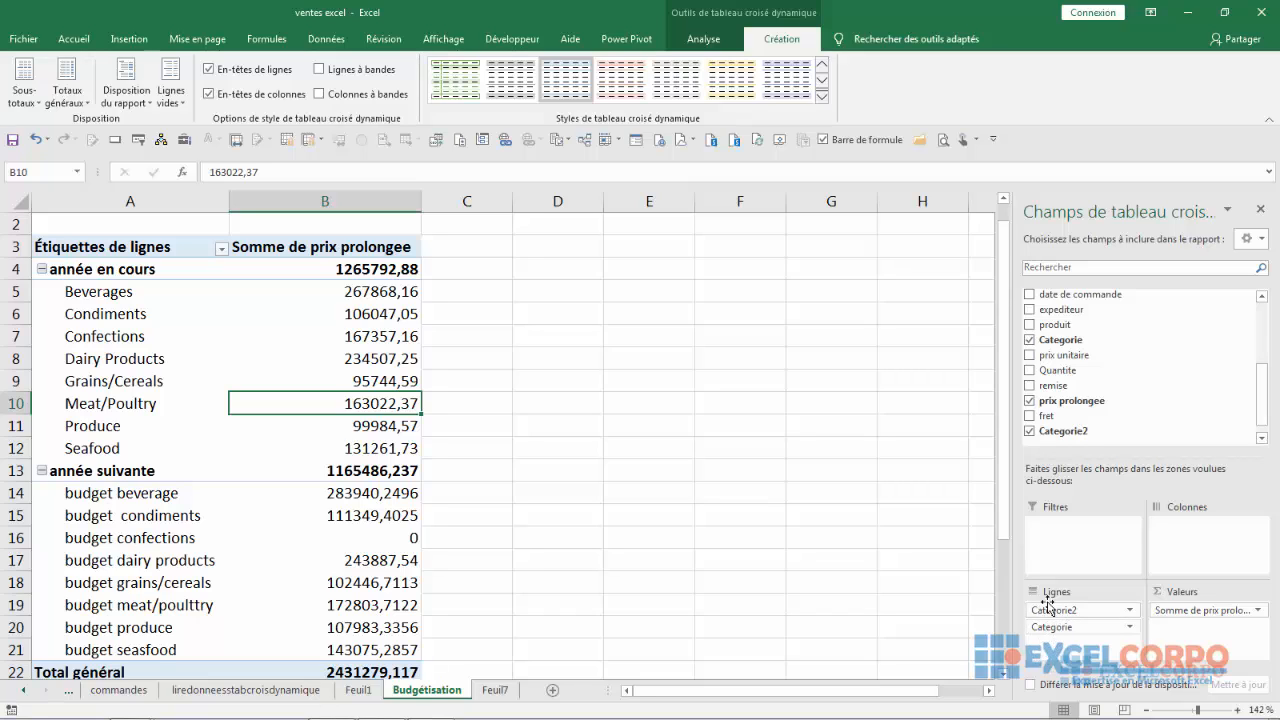
{"action": "left_click_drag", "start_coordinate": [1048, 632], "coordinate": [469, 618]}
{"action": "left_click", "coordinate": [89, 431]}
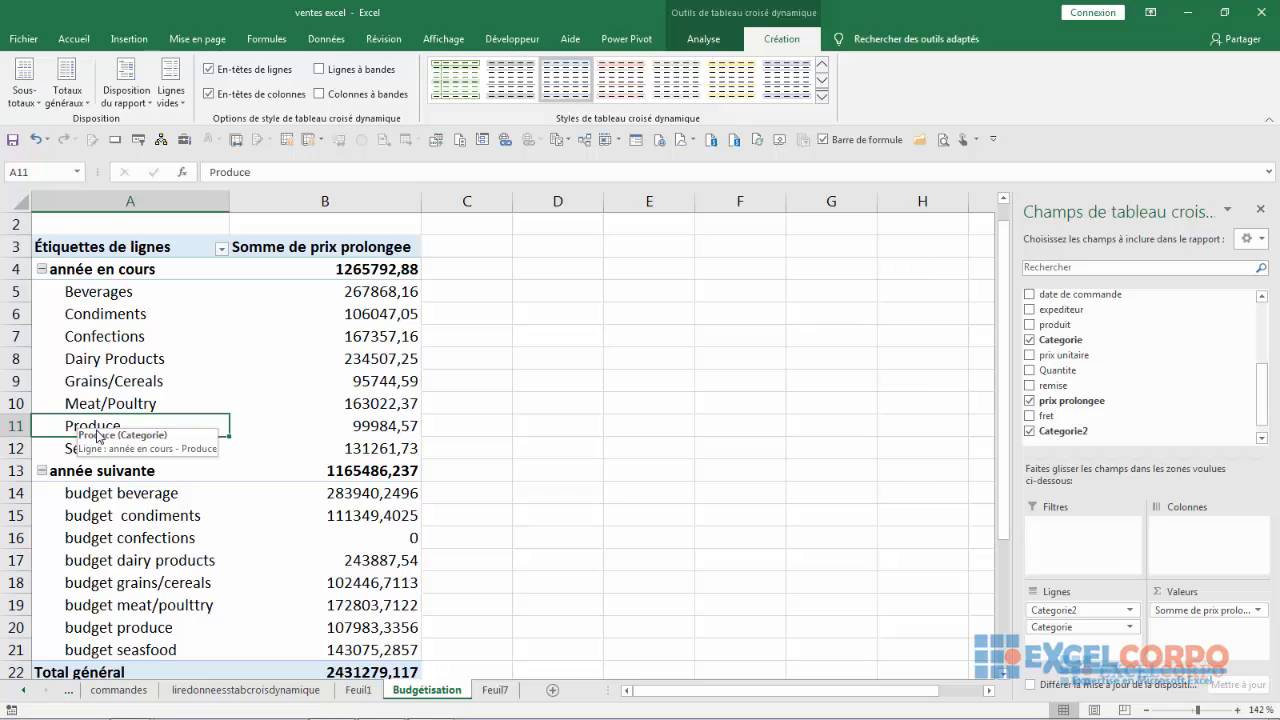
{"action": "left_click", "coordinate": [92, 385]}
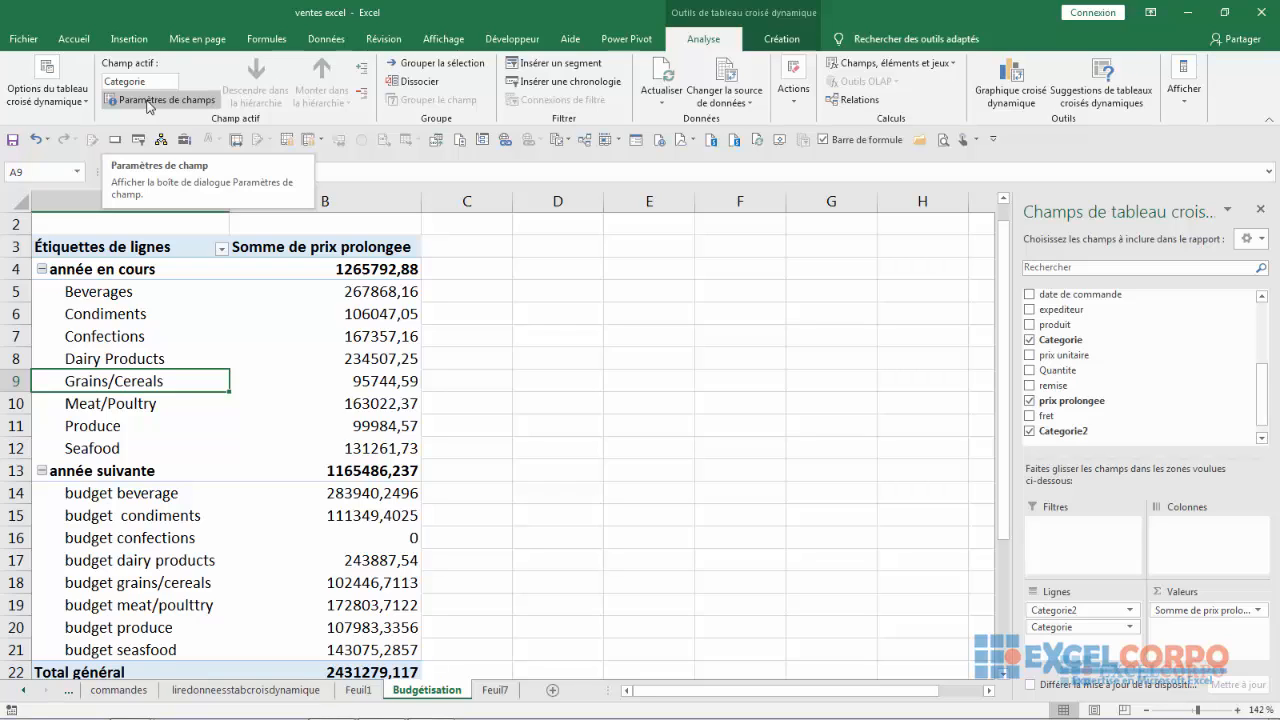
{"action": "left_click", "coordinate": [148, 102]}
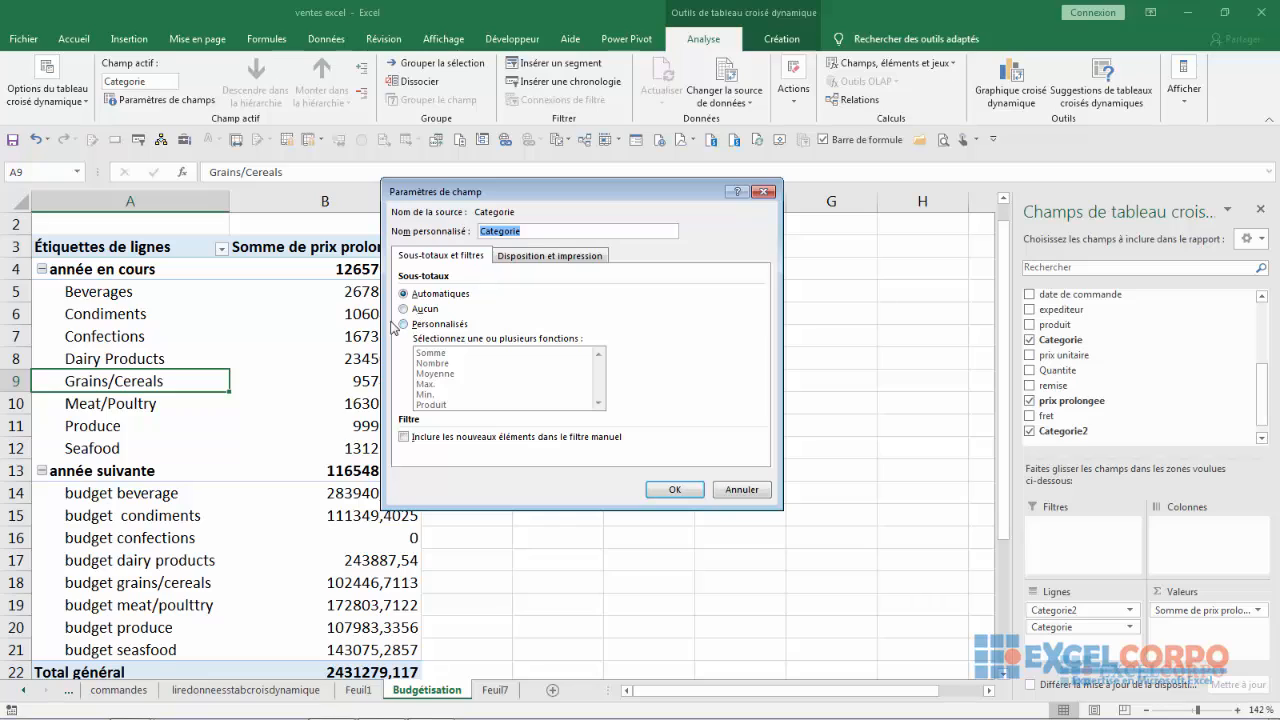
{"action": "left_click", "coordinate": [404, 324]}
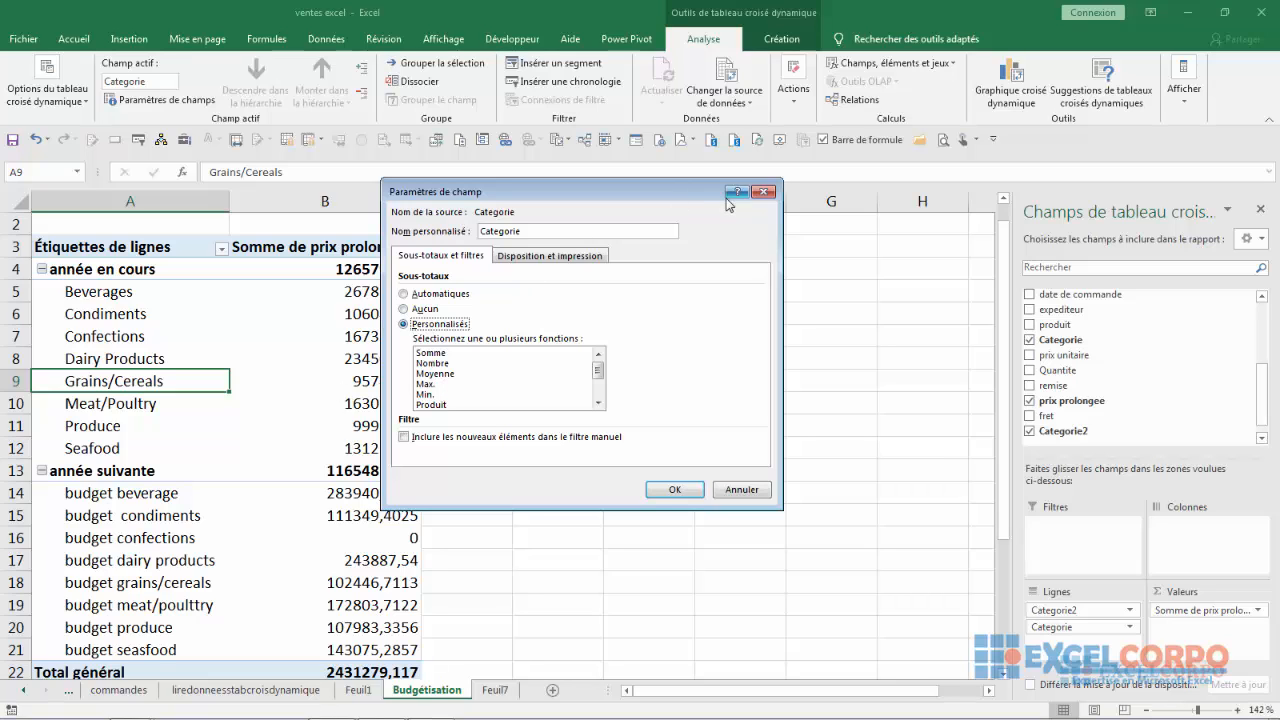
{"action": "left_click", "coordinate": [765, 192]}
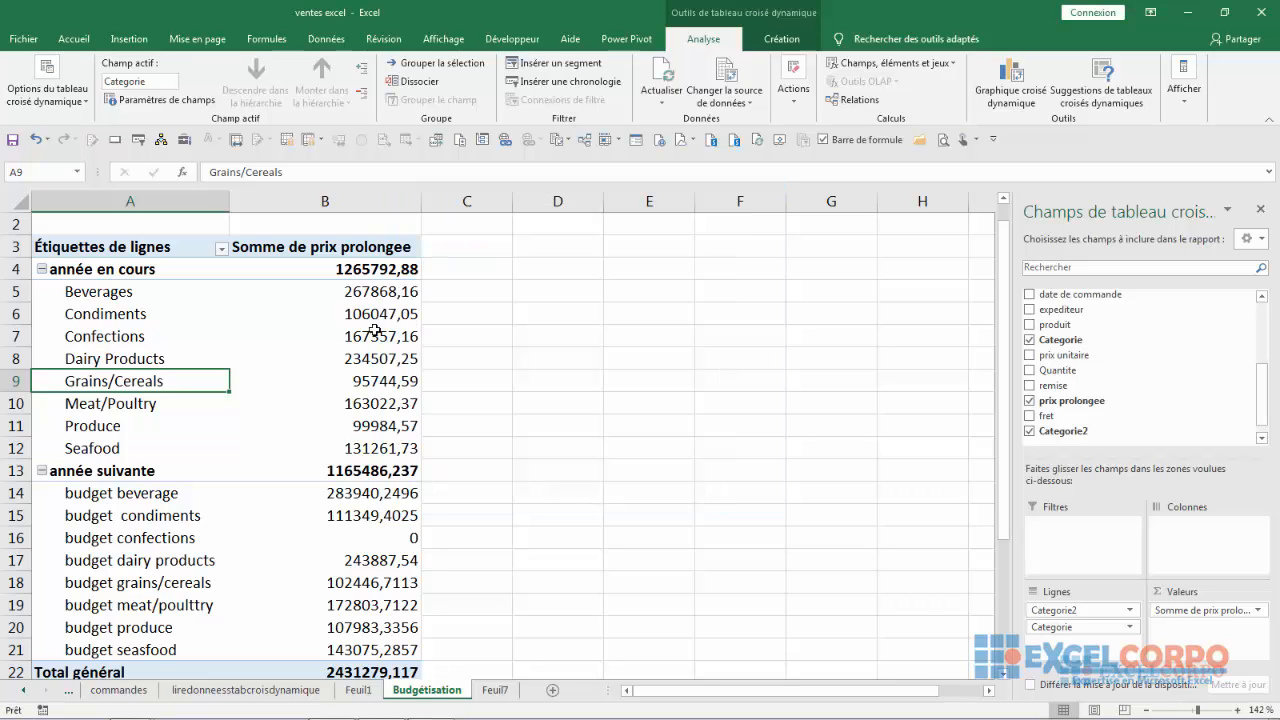
Try to give the Categorie field custom subtotals using the Max and Min functions.
{"action": "right_click", "coordinate": [110, 384]}
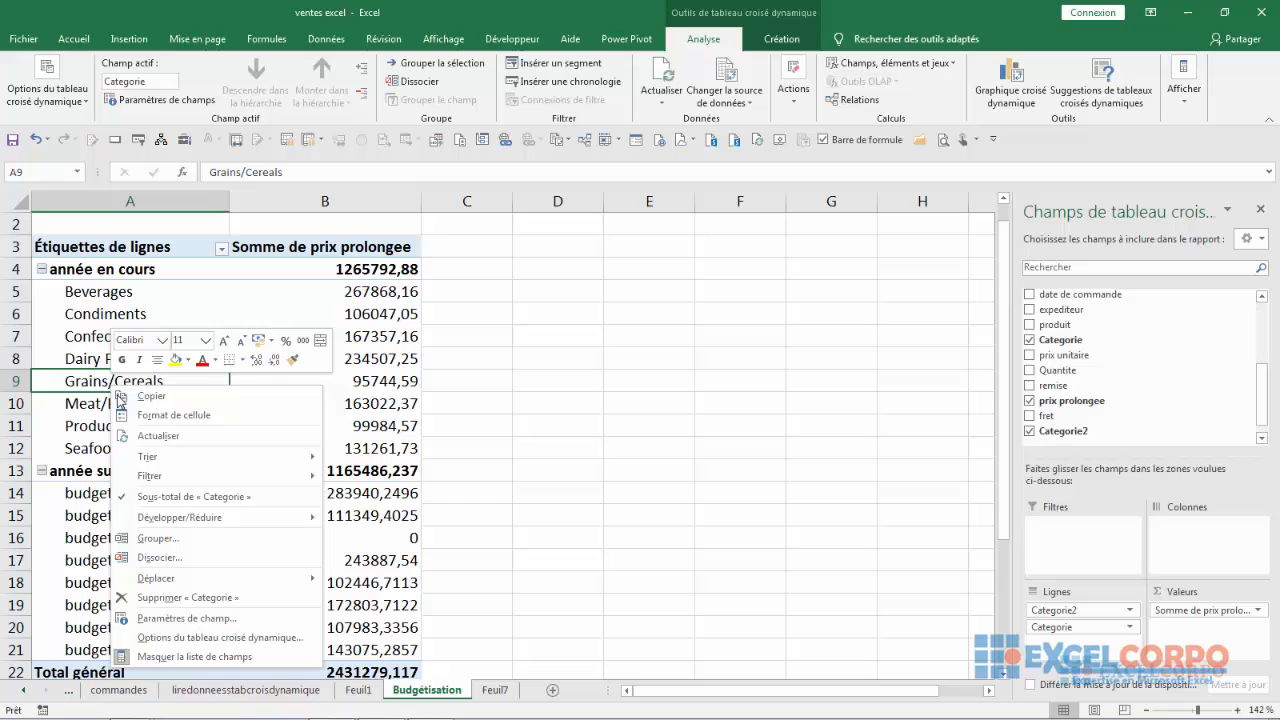
{"action": "left_click", "coordinate": [187, 619]}
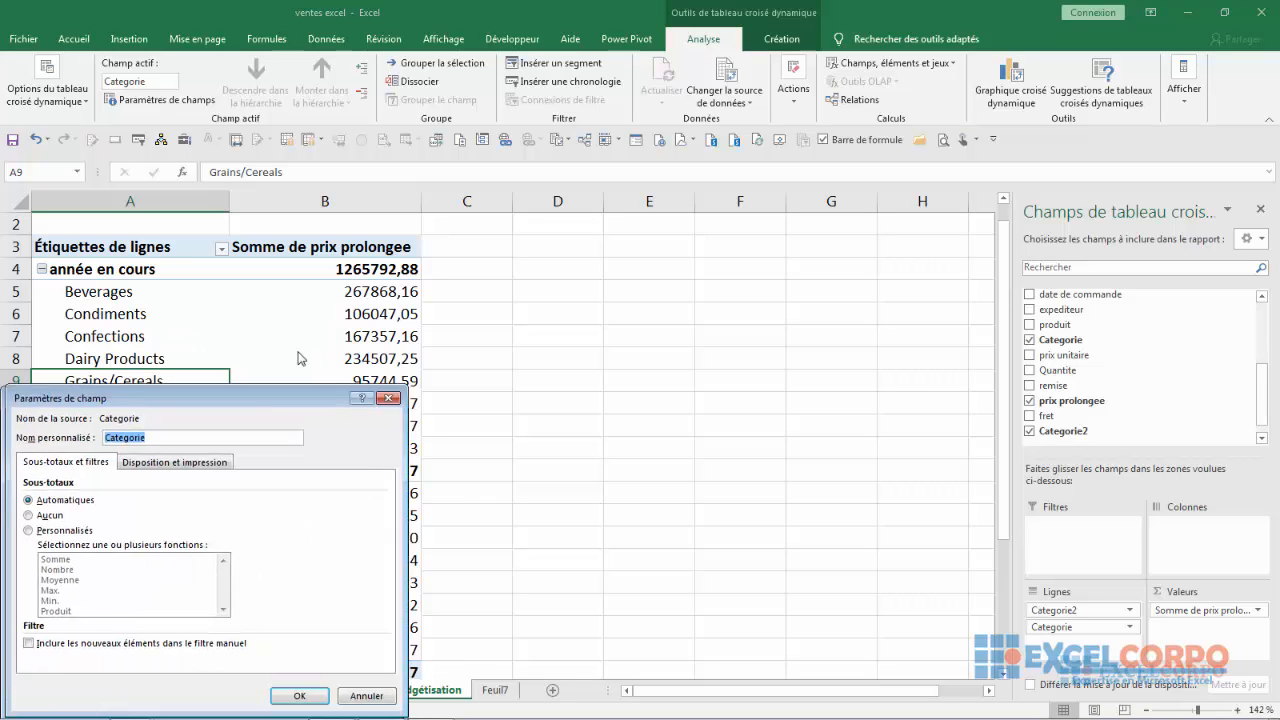
{"action": "left_click_drag", "start_coordinate": [228, 403], "coordinate": [579, 227]}
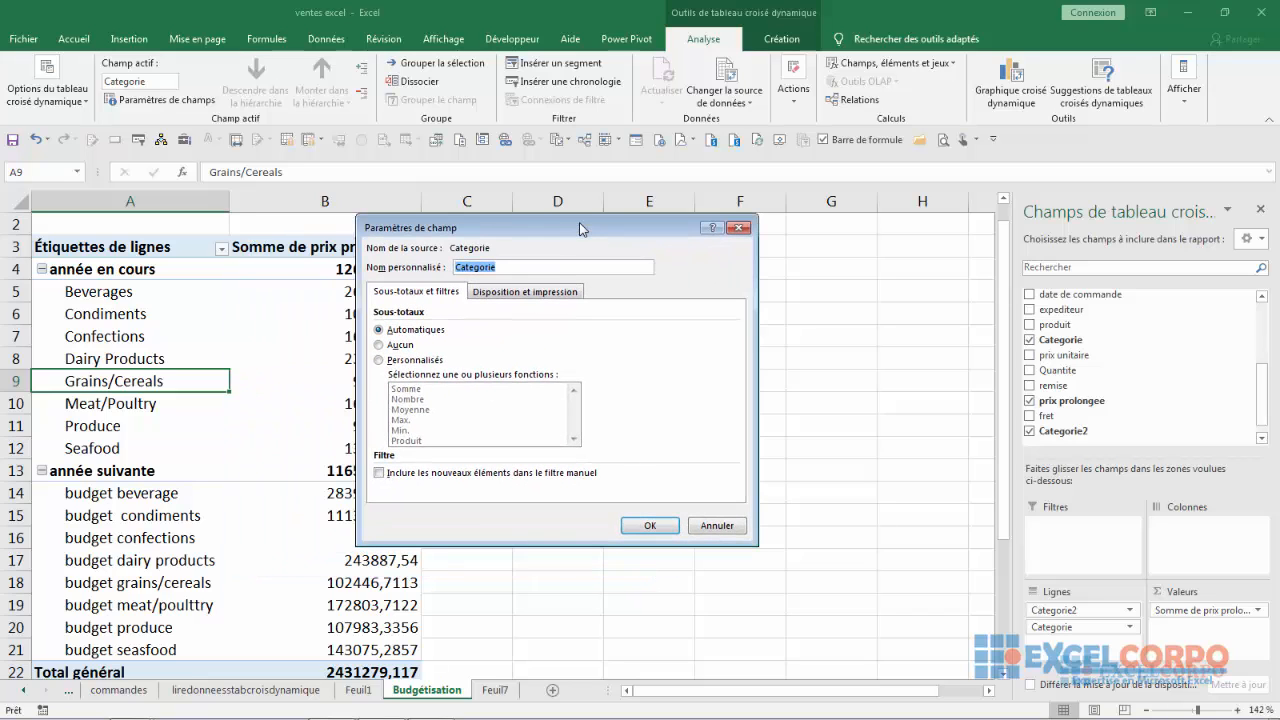
{"action": "left_click", "coordinate": [383, 360]}
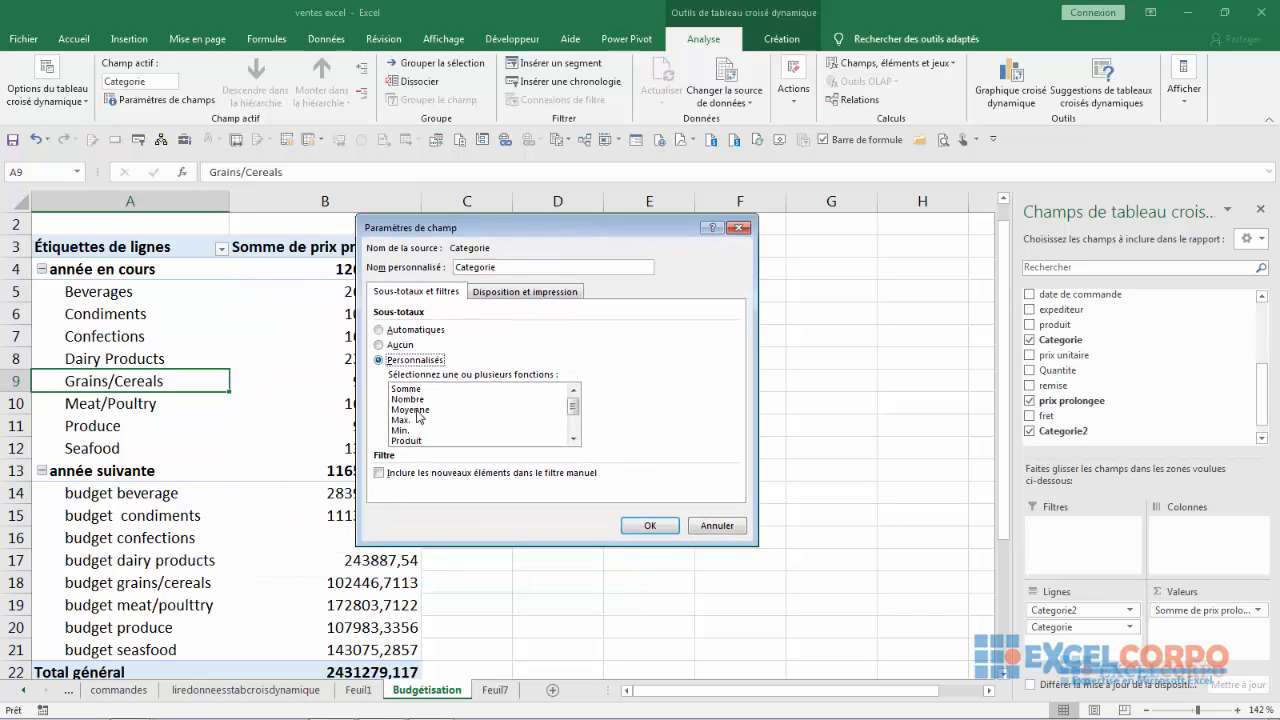
{"action": "left_click", "coordinate": [414, 421]}
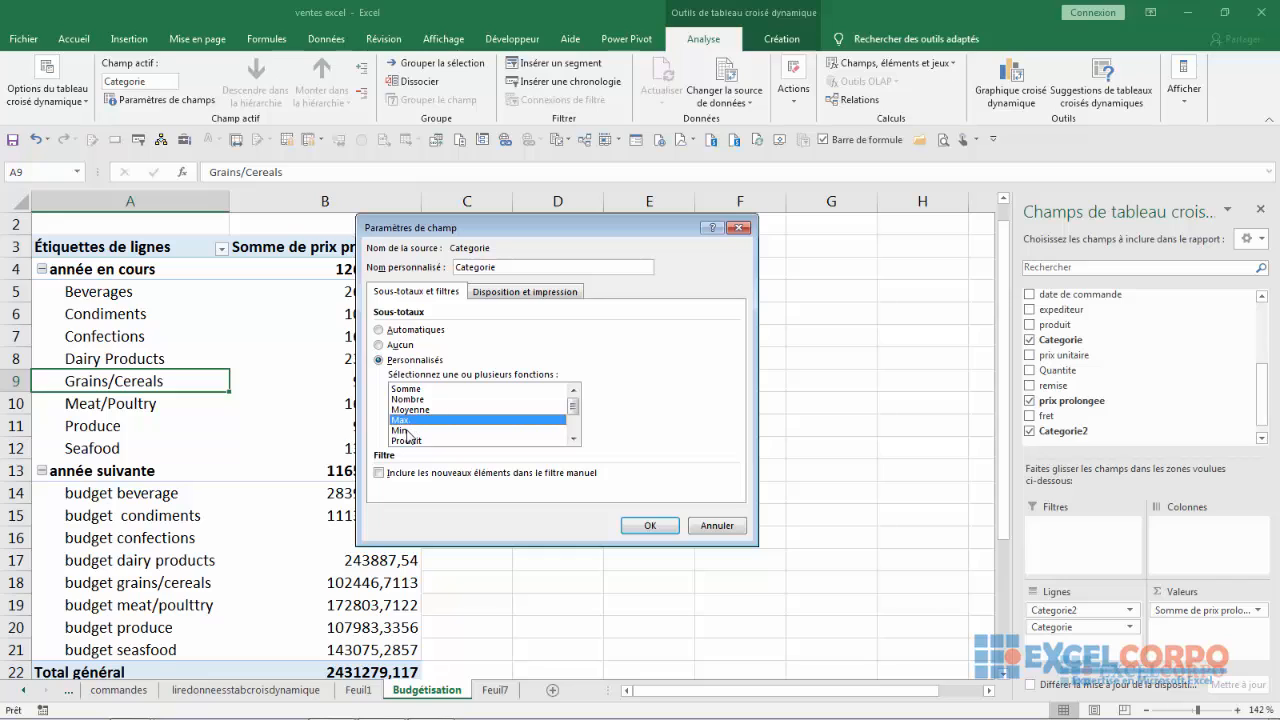
{"action": "left_click", "coordinate": [408, 430]}
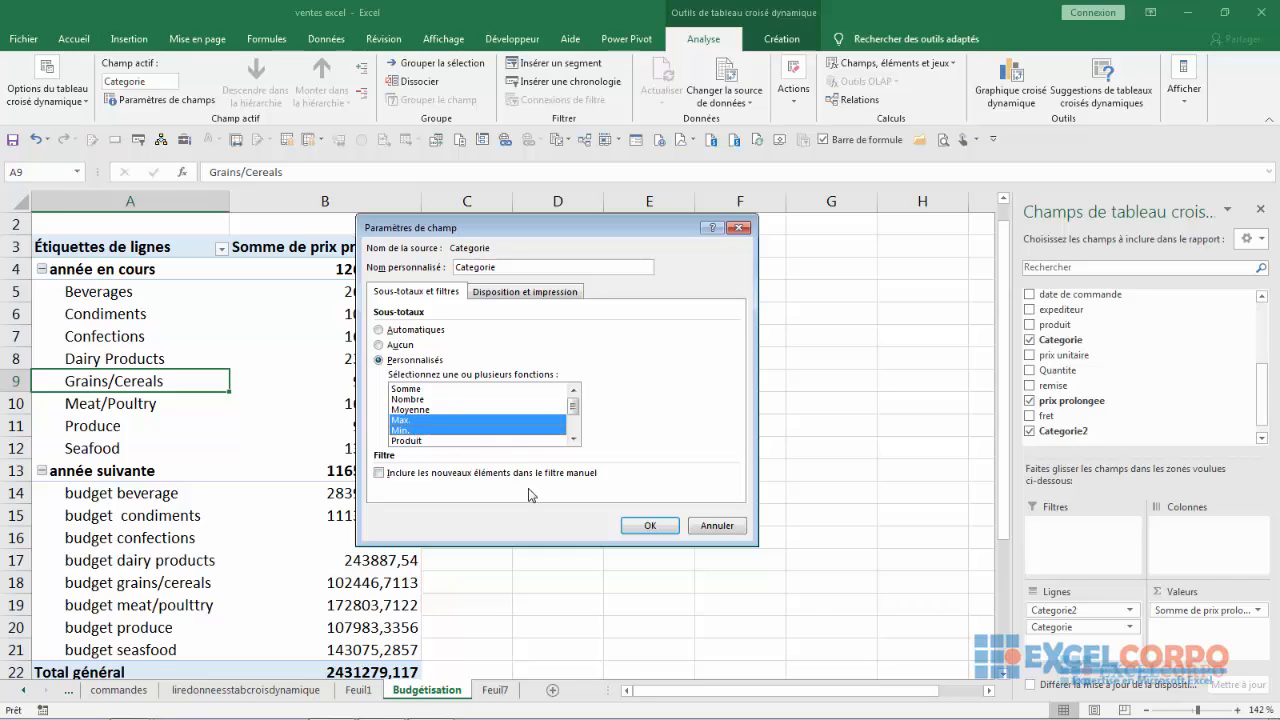
{"action": "left_click", "coordinate": [651, 526]}
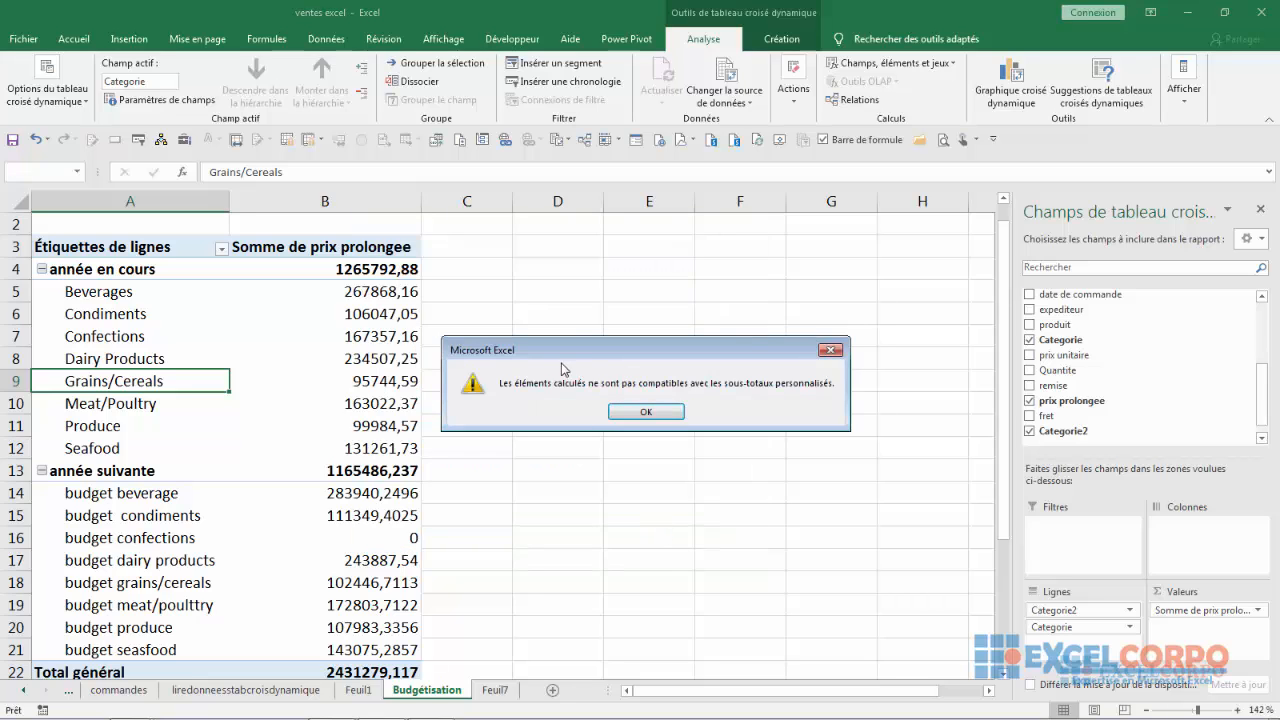
{"action": "left_click_drag", "start_coordinate": [557, 359], "coordinate": [540, 304]}
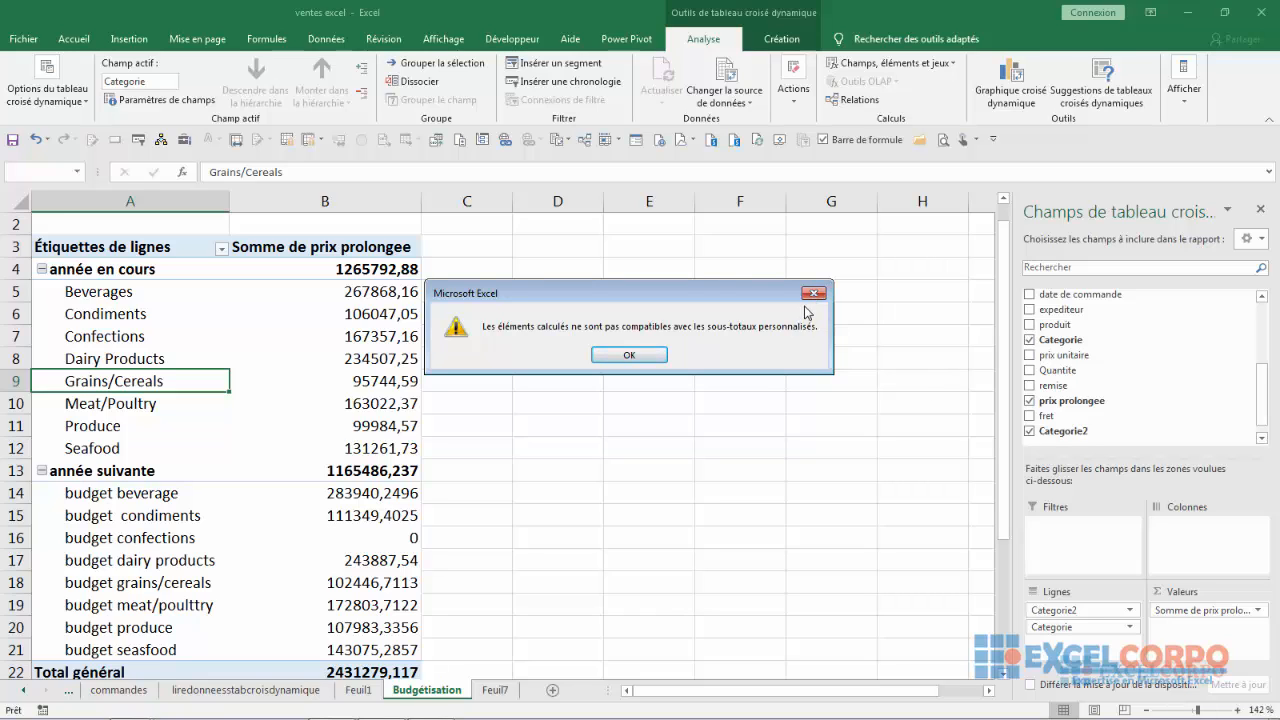
{"action": "left_click", "coordinate": [814, 300]}
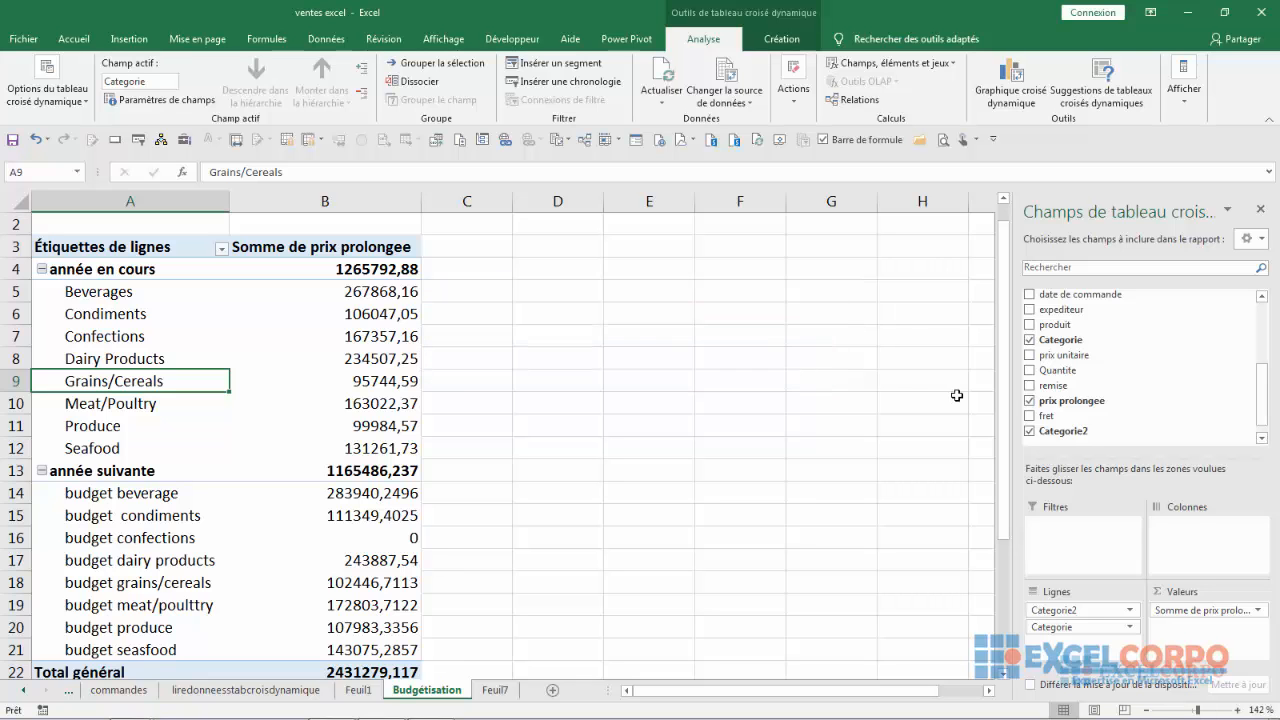
{"action": "mouse_move", "coordinate": [1005, 398]}
{"action": "left_mouse_down"}
{"action": "mouse_move", "coordinate": [1005, 440]}
{"action": "mouse_move", "coordinate": [986, 405]}
{"action": "left_mouse_up"}
{"action": "left_click_drag", "start_coordinate": [1006, 404], "coordinate": [992, 475]}
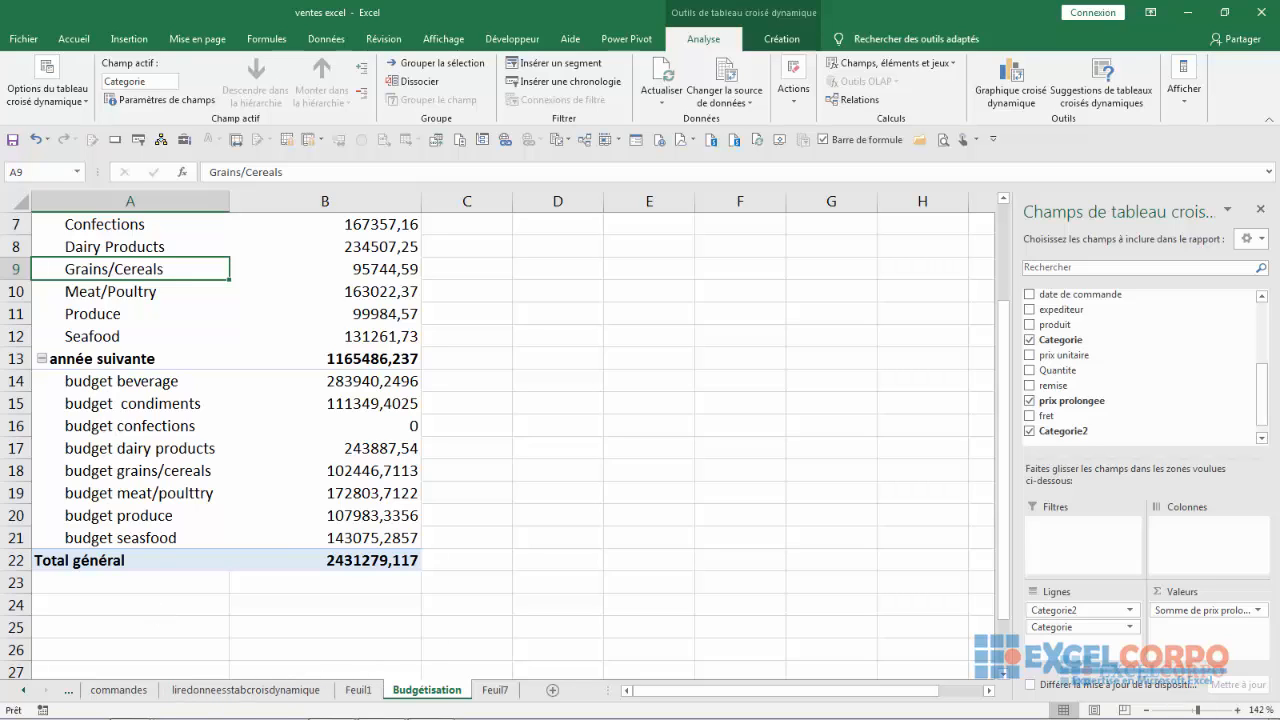
{"action": "mouse_move", "coordinate": [538, 712]}
{"action": "left_click", "coordinate": [446, 707]}
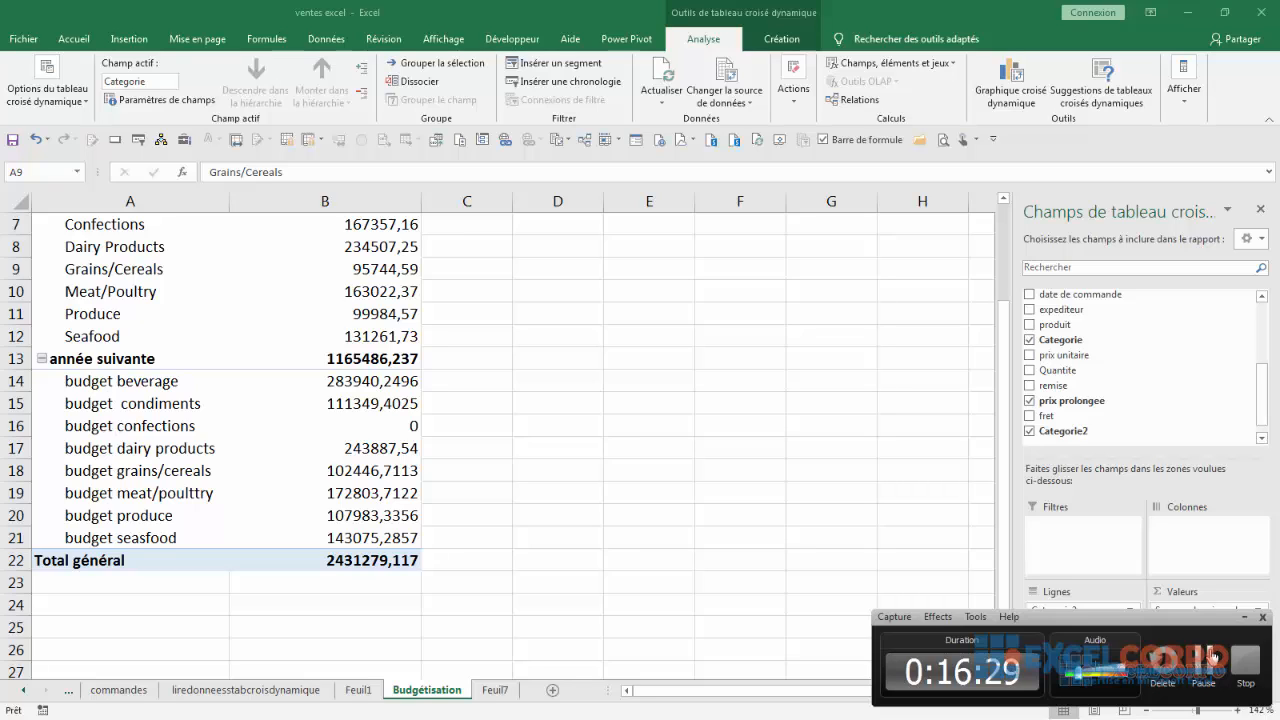
{"action": "left_click", "coordinate": [1213, 657]}
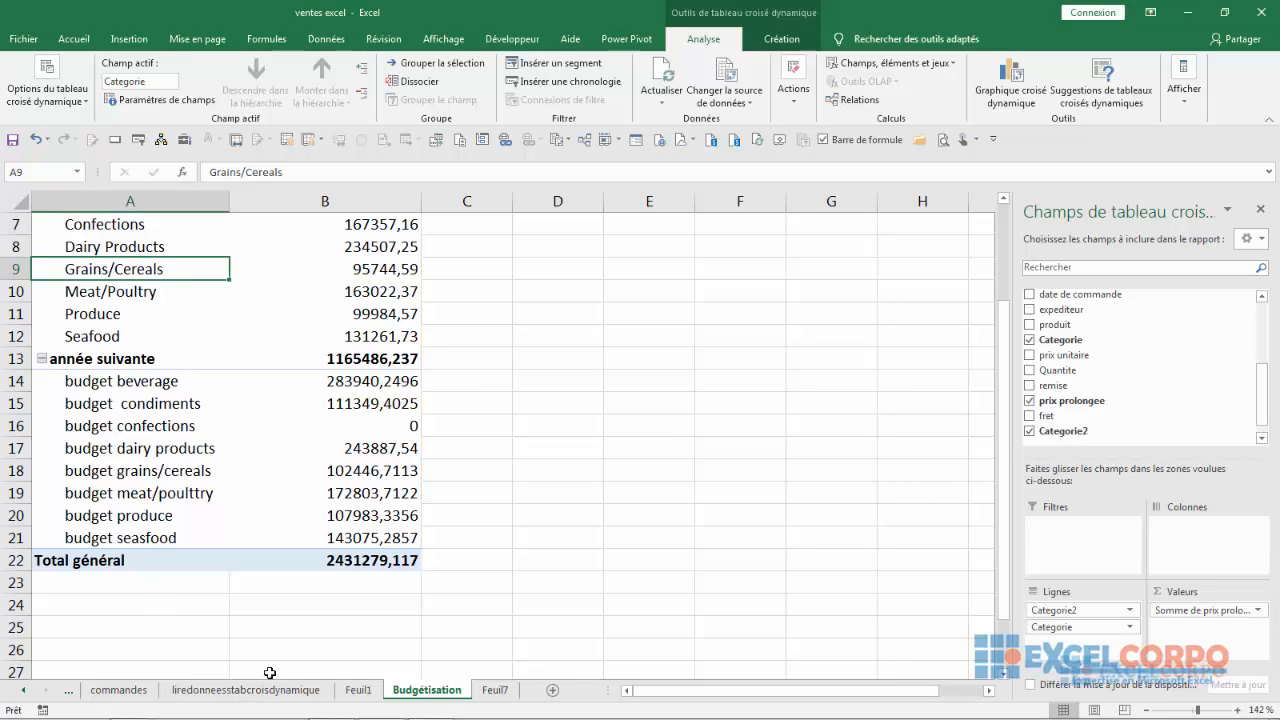
{"action": "mouse_move", "coordinate": [478, 716]}
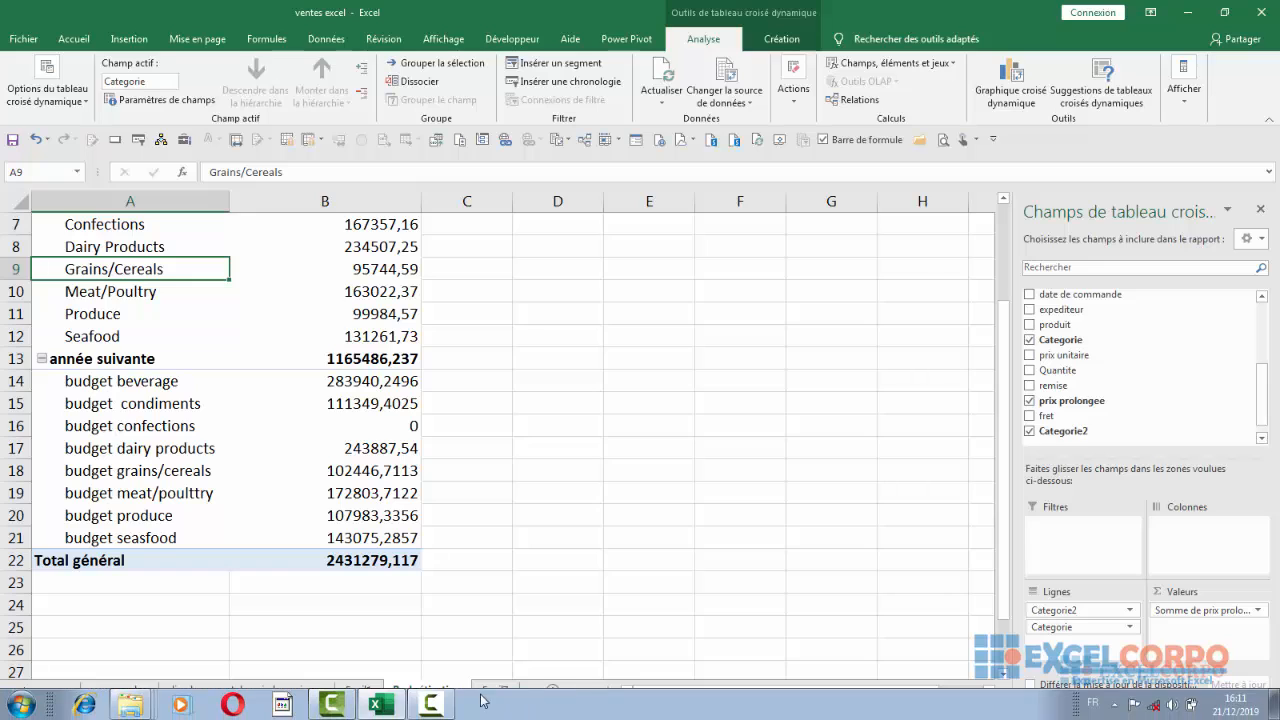
{"action": "left_click", "coordinate": [432, 706]}
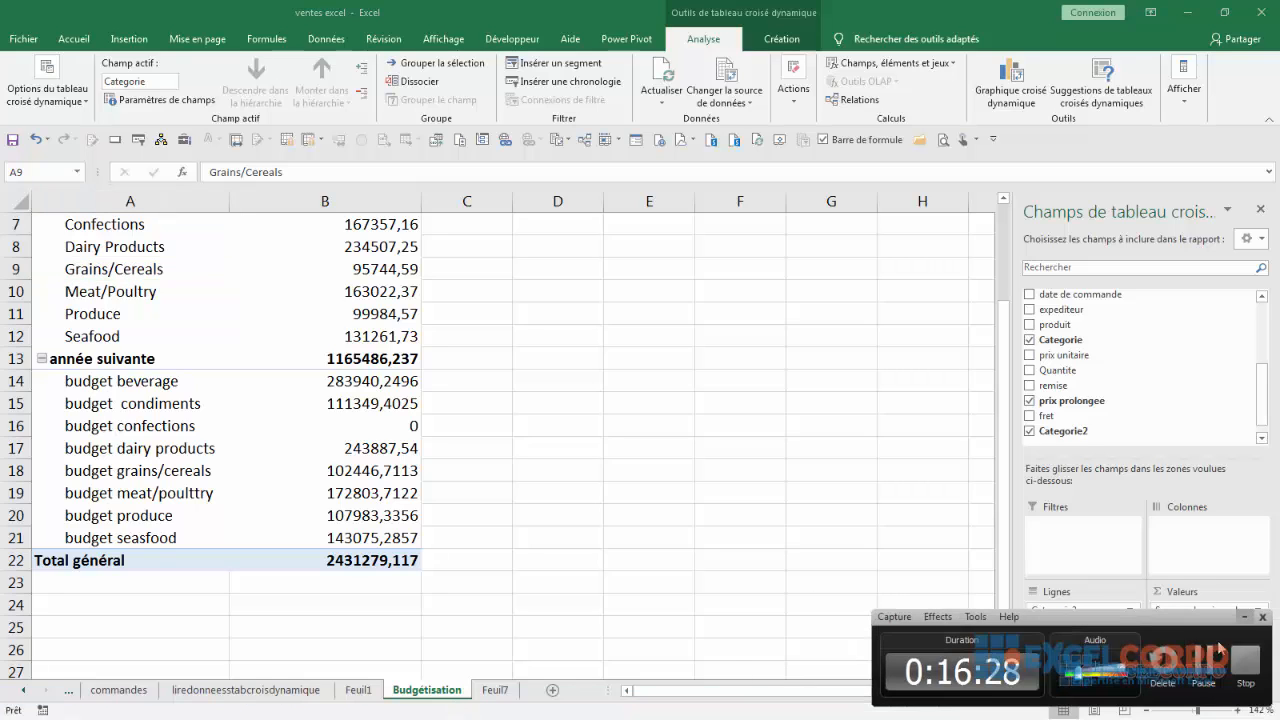
{"action": "left_click", "coordinate": [1212, 656]}
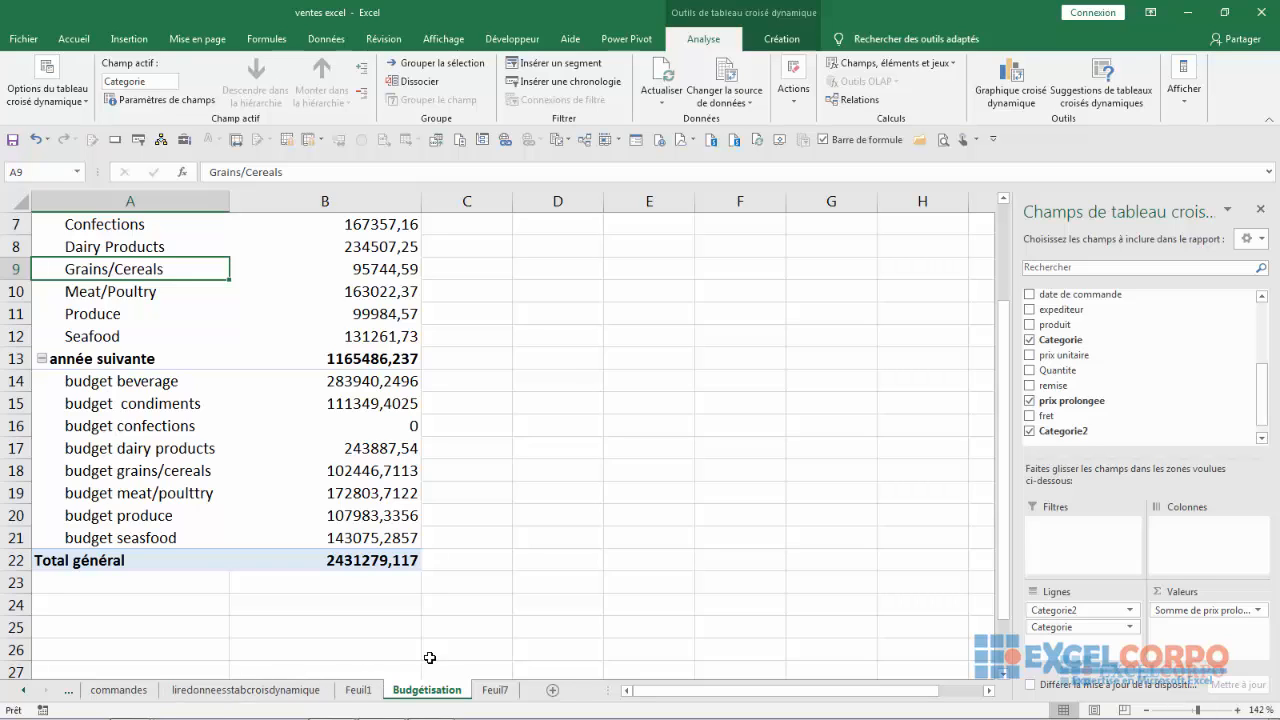
{"action": "mouse_move", "coordinate": [532, 704]}
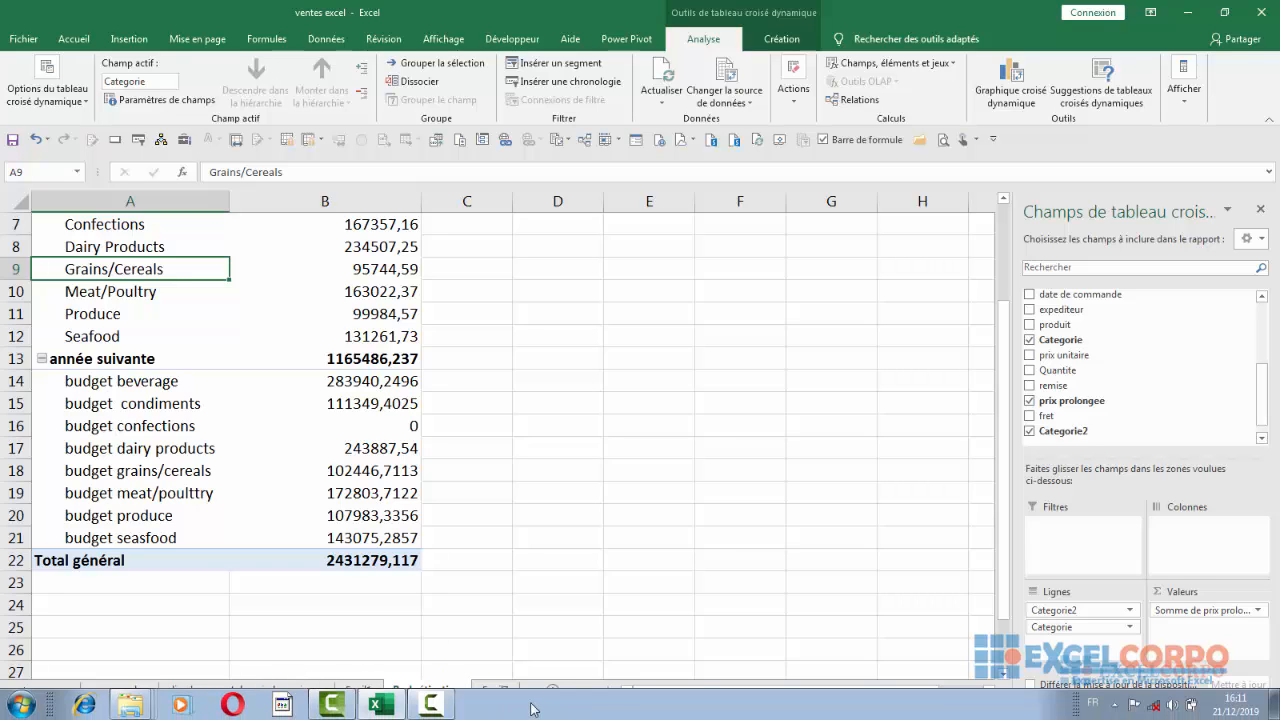
{"action": "left_click", "coordinate": [430, 700]}
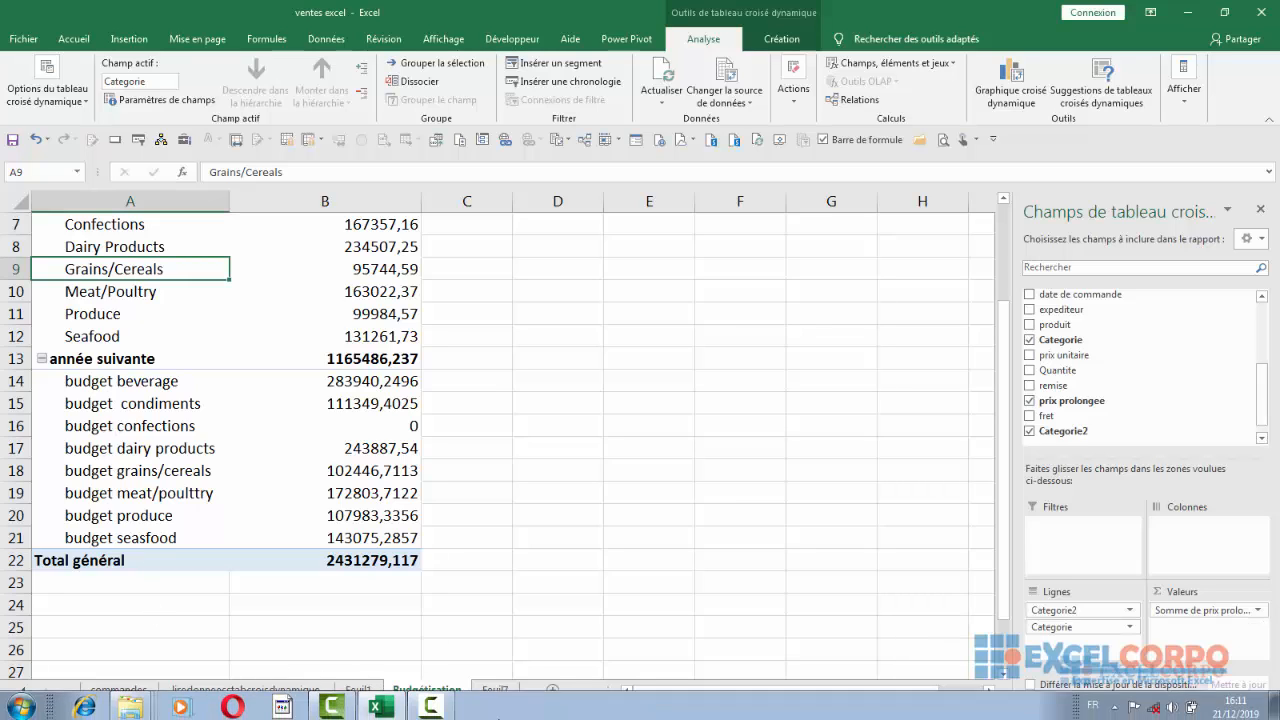
{"action": "left_click", "coordinate": [446, 704]}
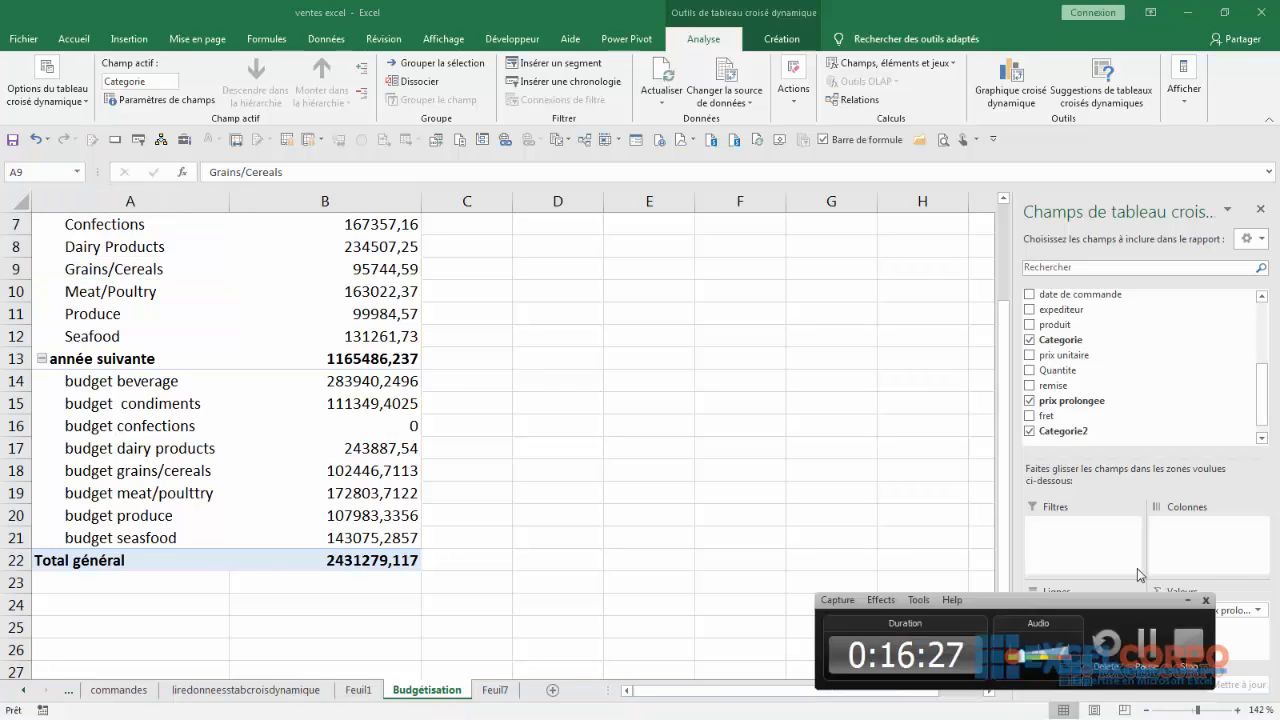